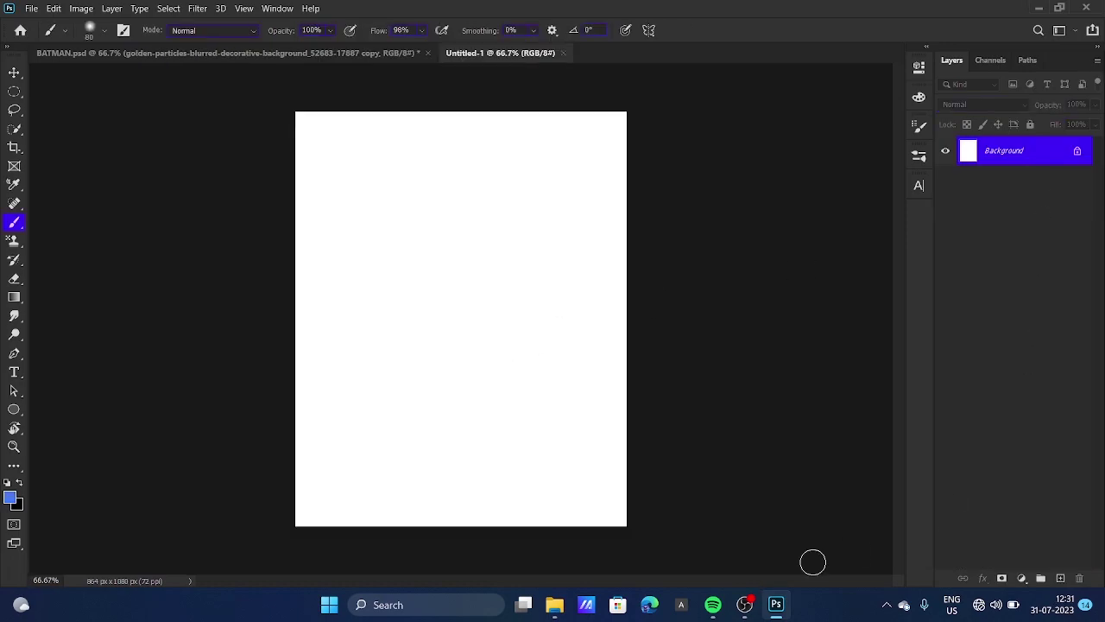
Step: Add a Solid Color fill layer in near-black #06060b covering the whole canvas
left_click(1022, 577)
left_click(1006, 324)
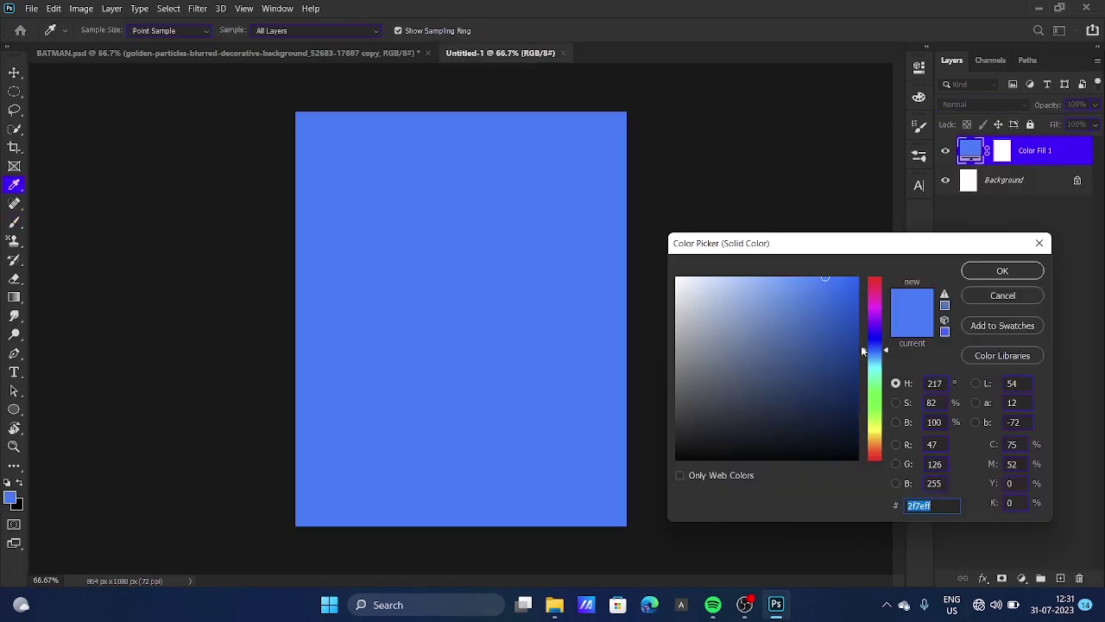
left_click(765, 452)
left_click_drag(870, 349, 871, 340)
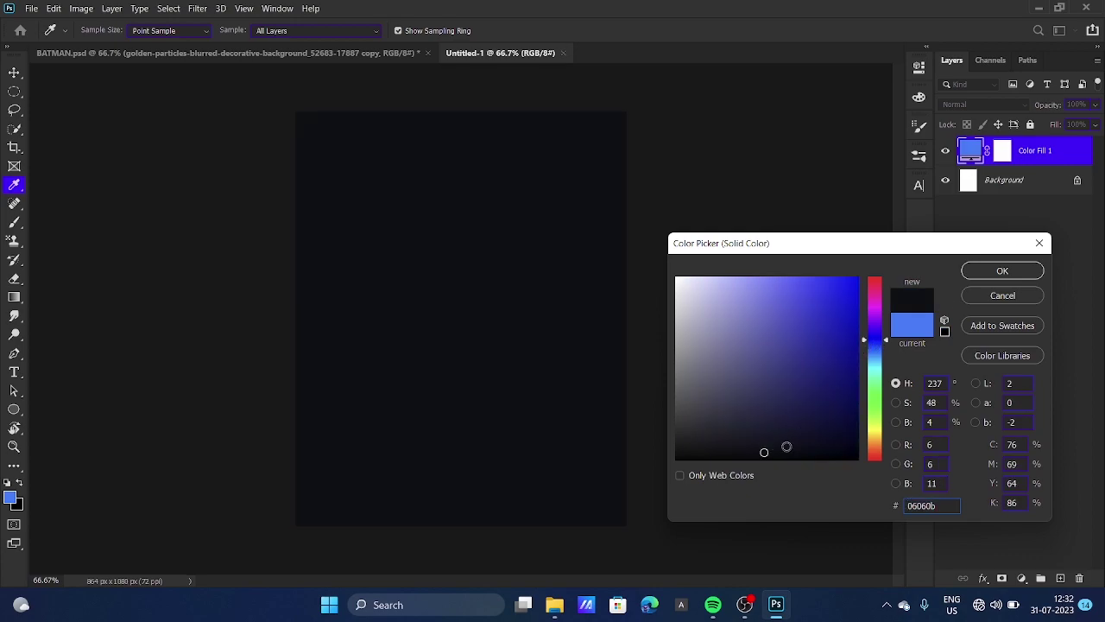
left_click(997, 273)
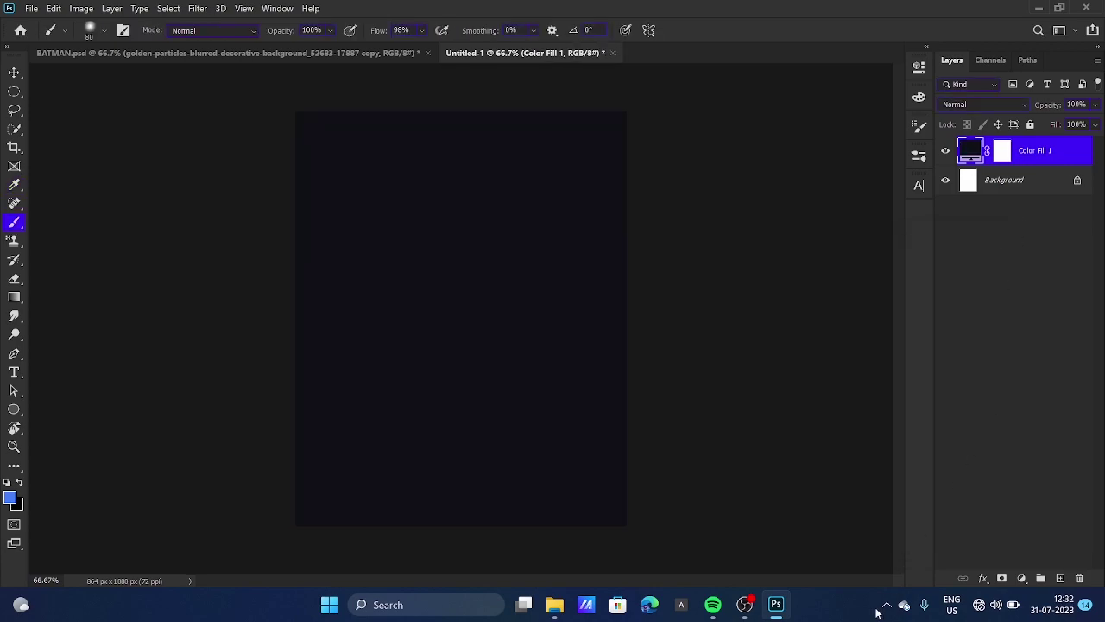
Step: Place the pexels-josh-hild-3573382 street photo, enlarged and tilted about -8.89° to cover the canvas
left_click_drag(577, 613, 563, 324)
left_click_drag(618, 523, 706, 613)
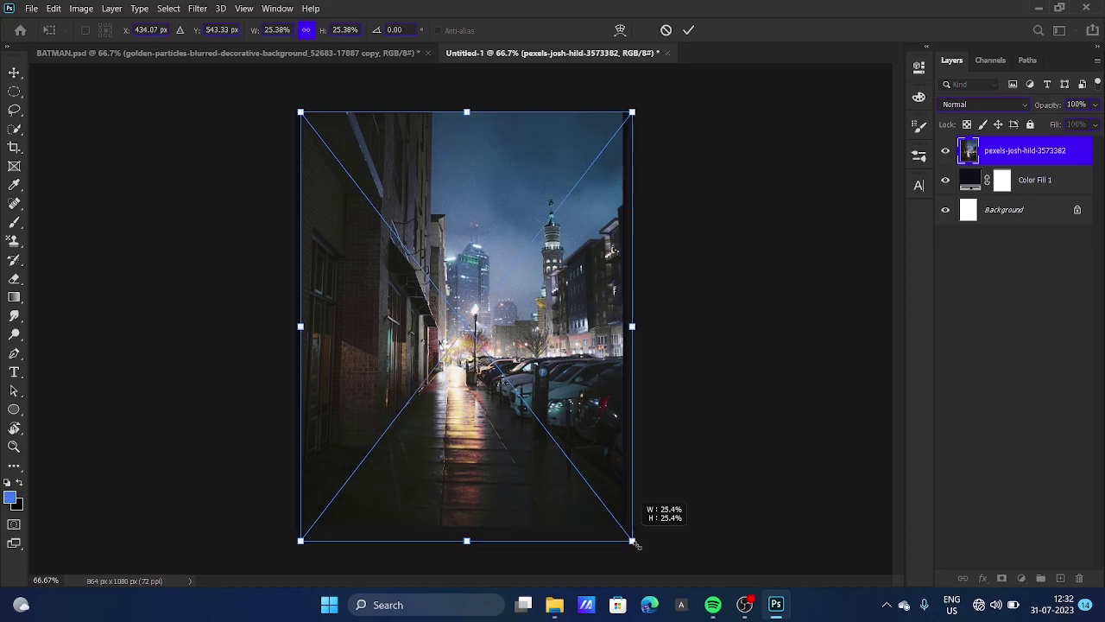
left_click_drag(605, 388, 546, 338)
left_click_drag(686, 95, 656, 25)
left_click_drag(697, 555, 739, 577)
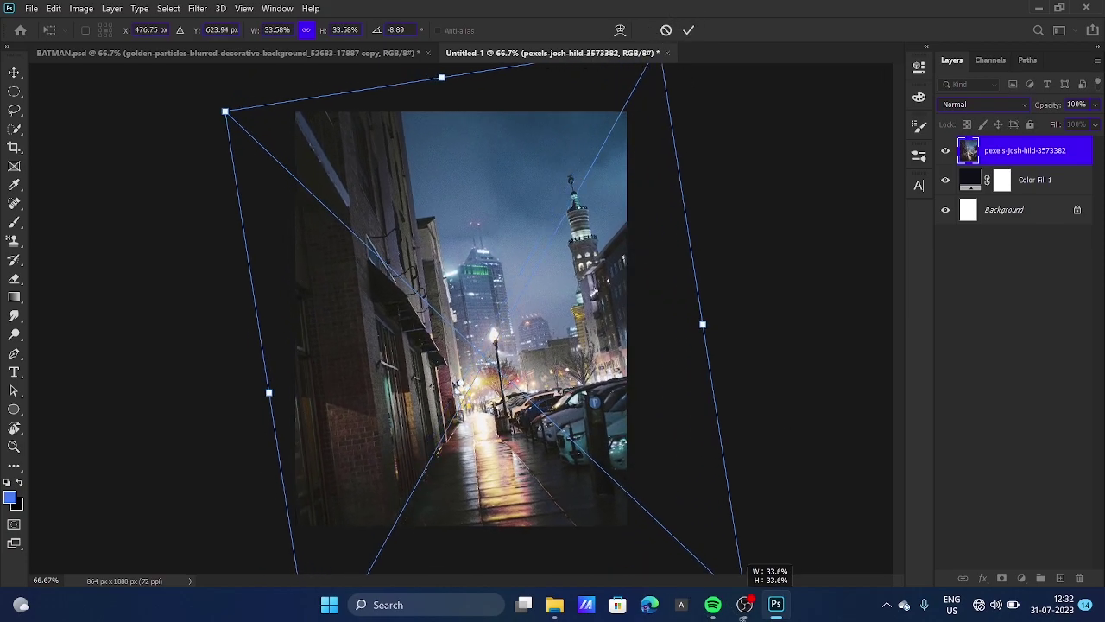
left_click_drag(629, 411, 605, 421)
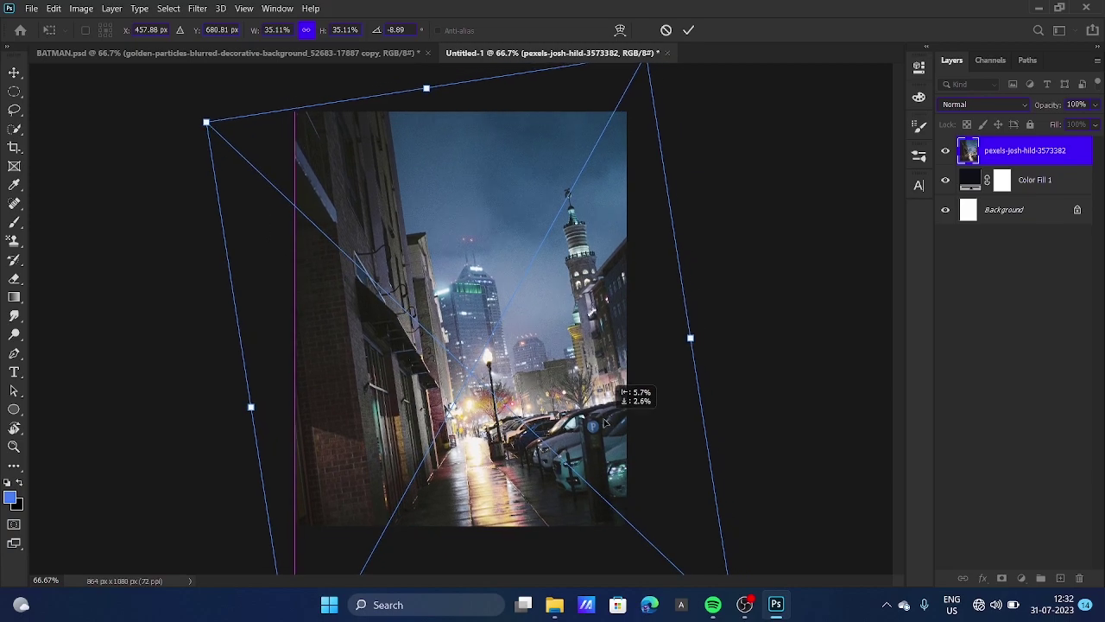
key("Return")
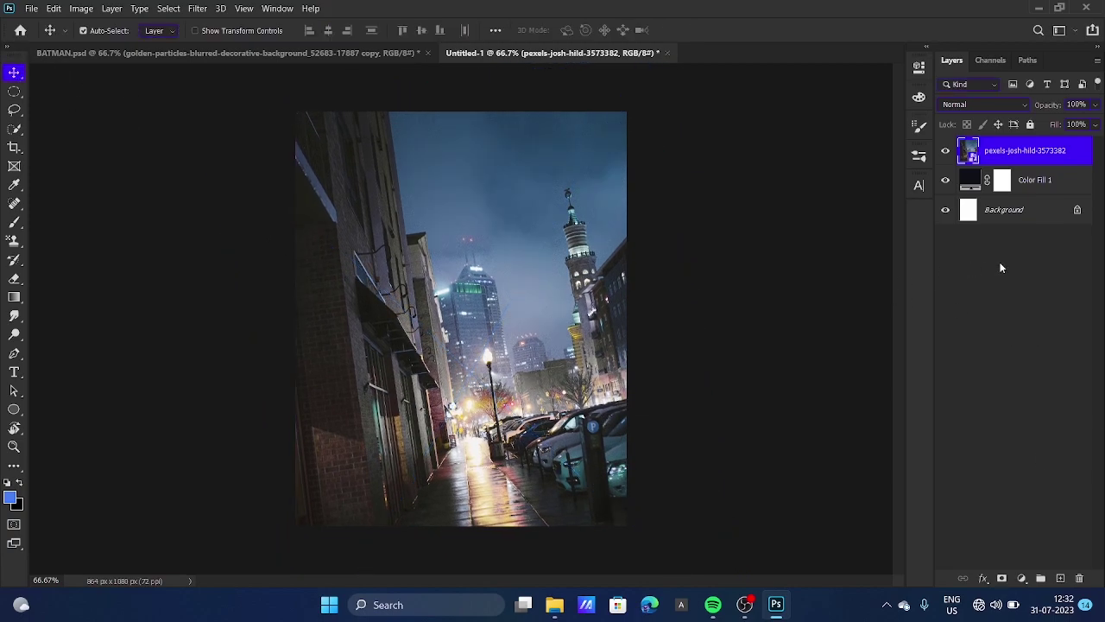
Step: Add a Hue/Saturation layer at Lightness -45, clipped to the street photo
left_click(1022, 578)
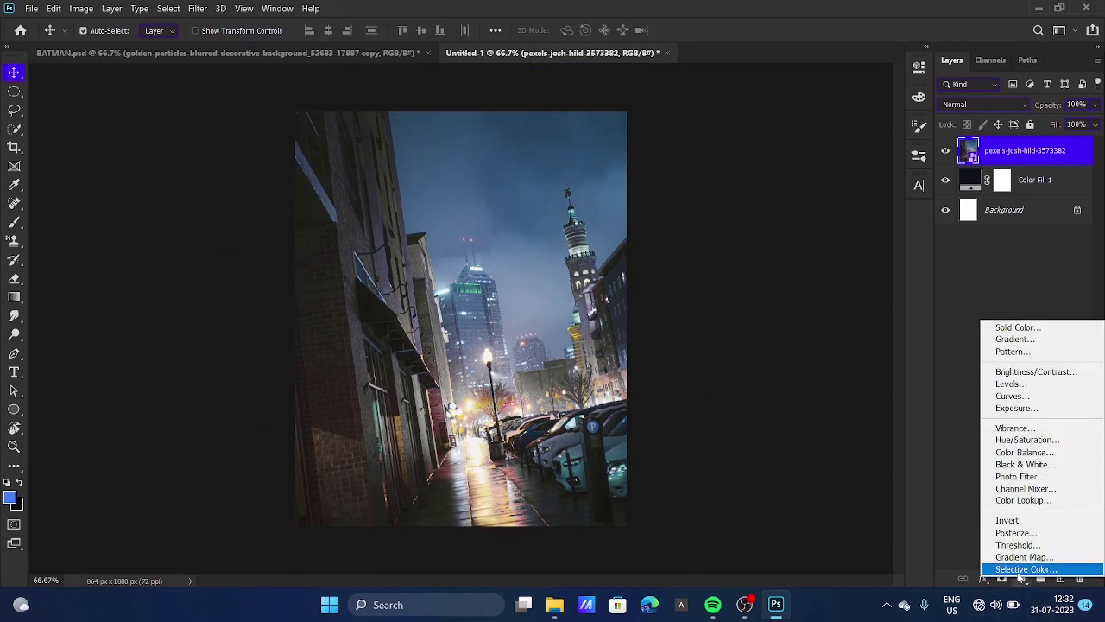
left_click(1026, 441)
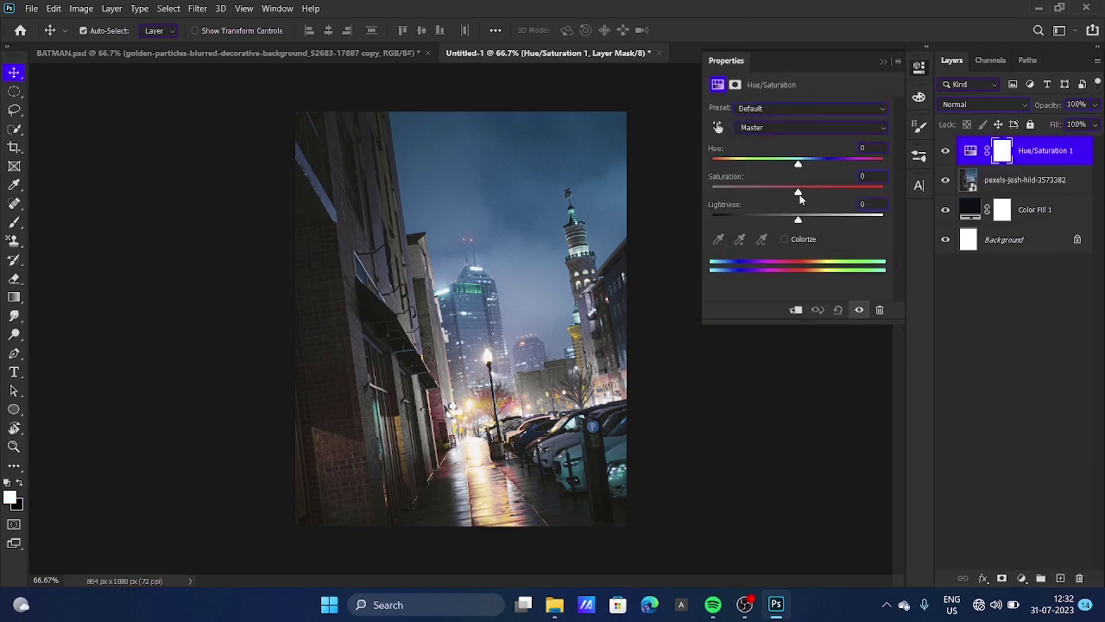
left_click_drag(799, 221, 758, 221)
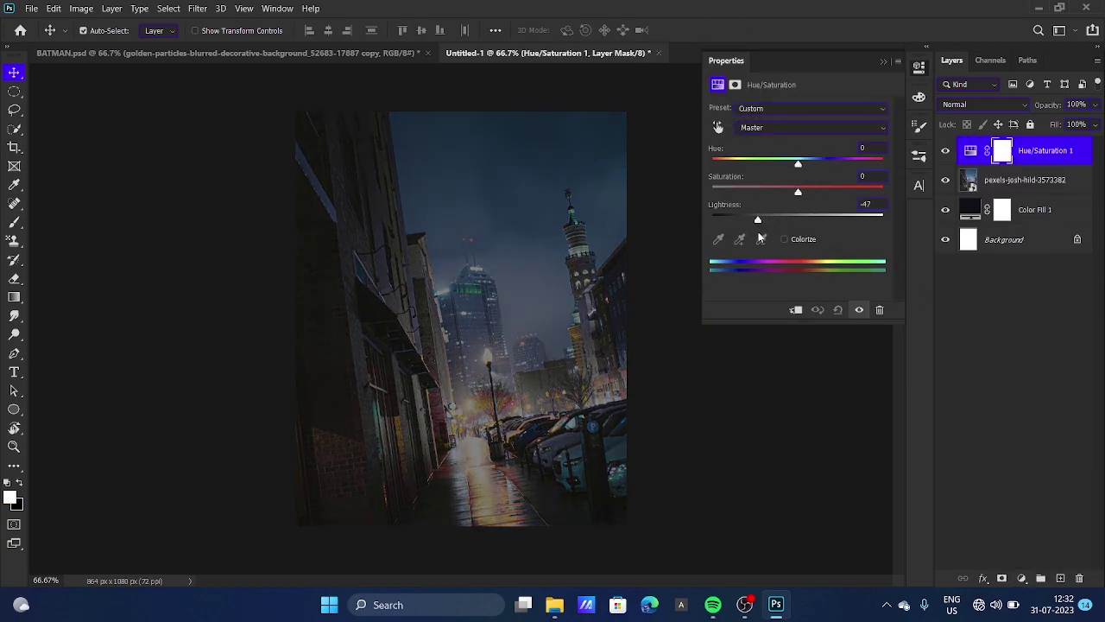
left_click(796, 310)
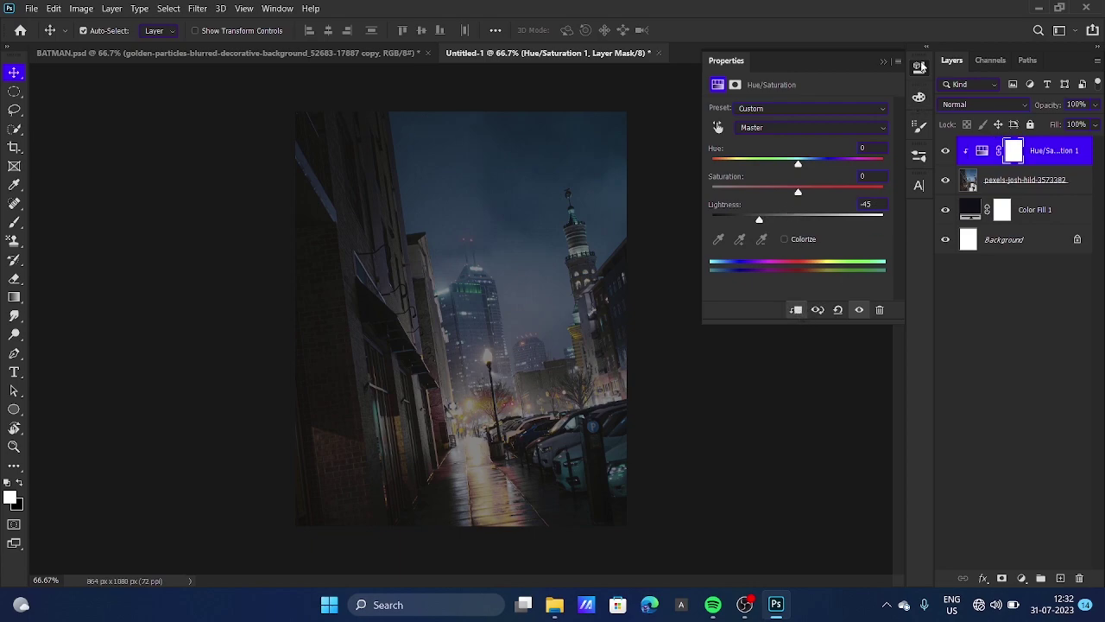
left_click(921, 68)
Step: Add a Color Balance layer with midtones Cyan -19, Magenta -16, Blue +6
left_click(1022, 578)
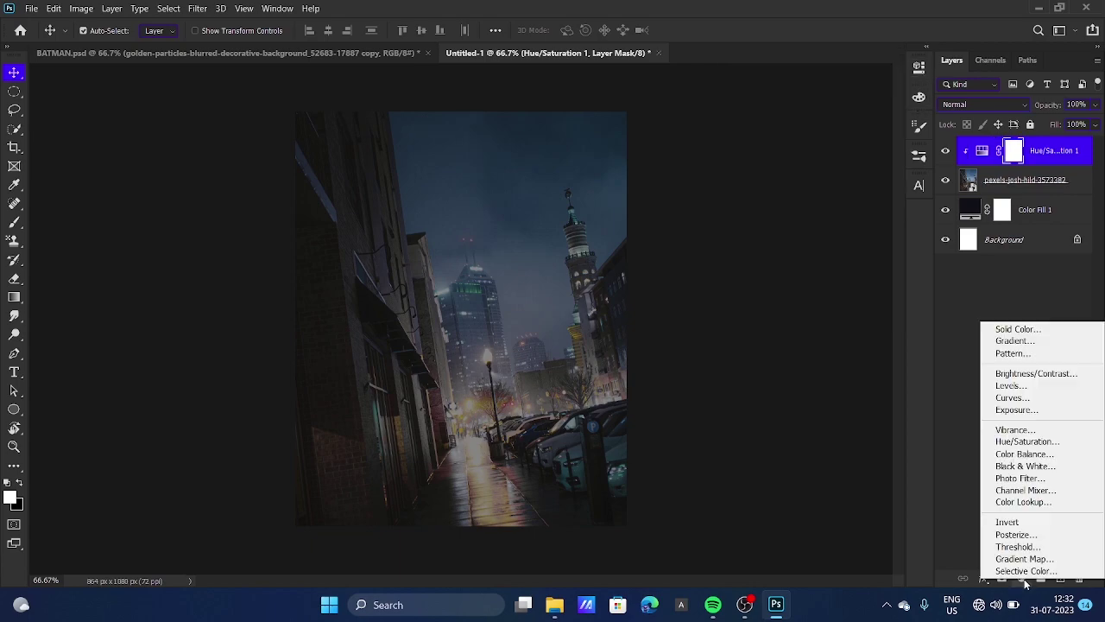
left_click(1023, 454)
mouse_move(782, 145)
left_mouse_down()
mouse_move(772, 164)
mouse_move(784, 188)
left_mouse_up()
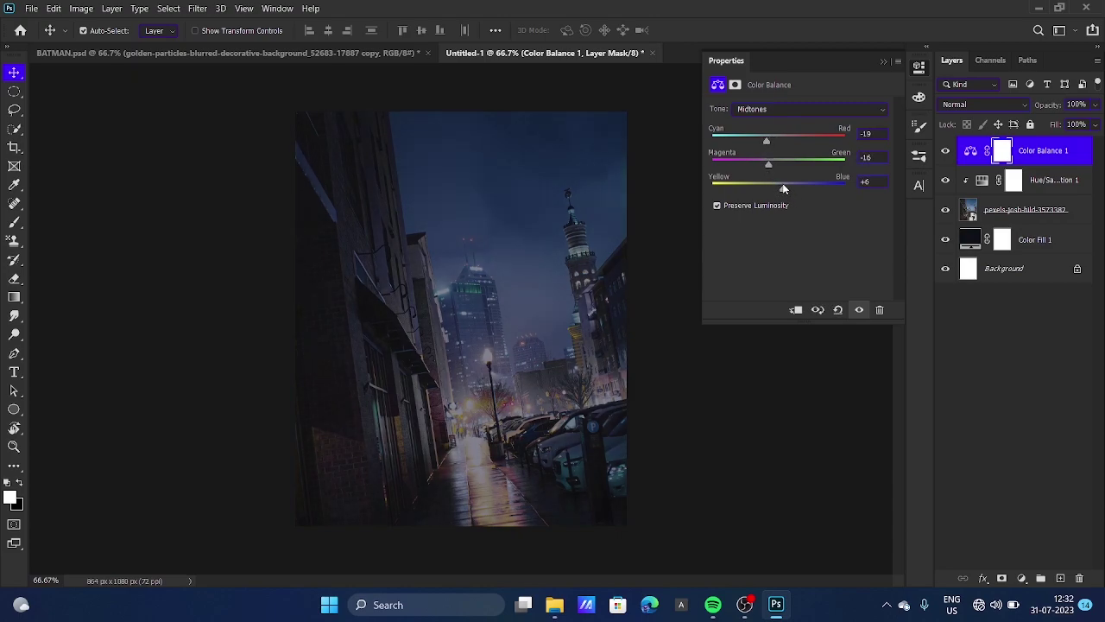
left_click(920, 67)
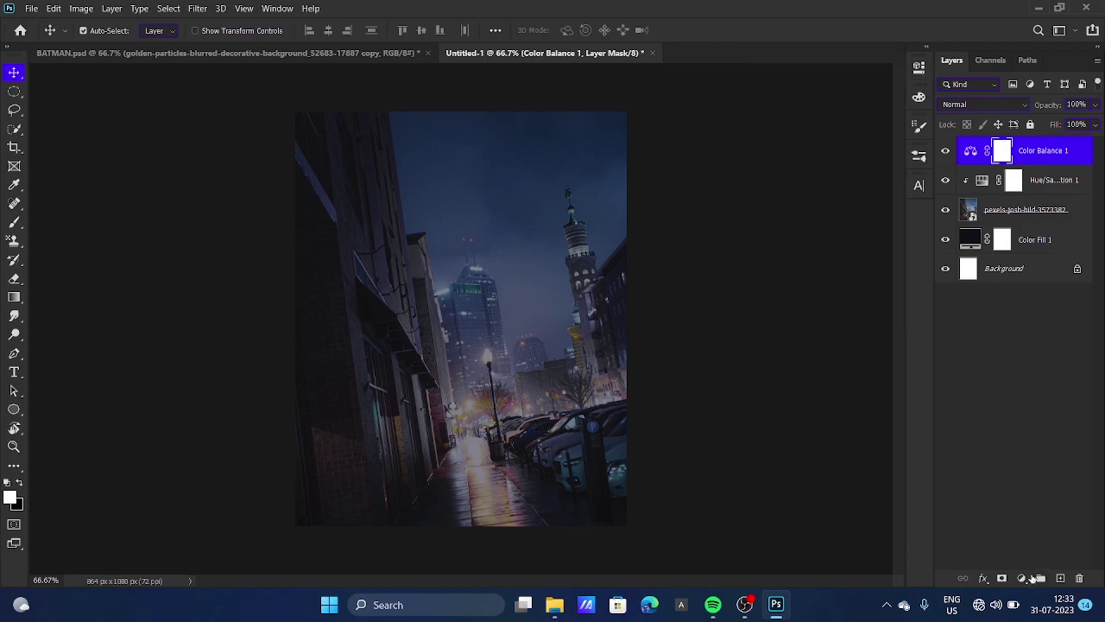
Step: Place the fangs_pass mountain photo, scaled up to span the canvas width
left_click_drag(779, 602, 458, 429)
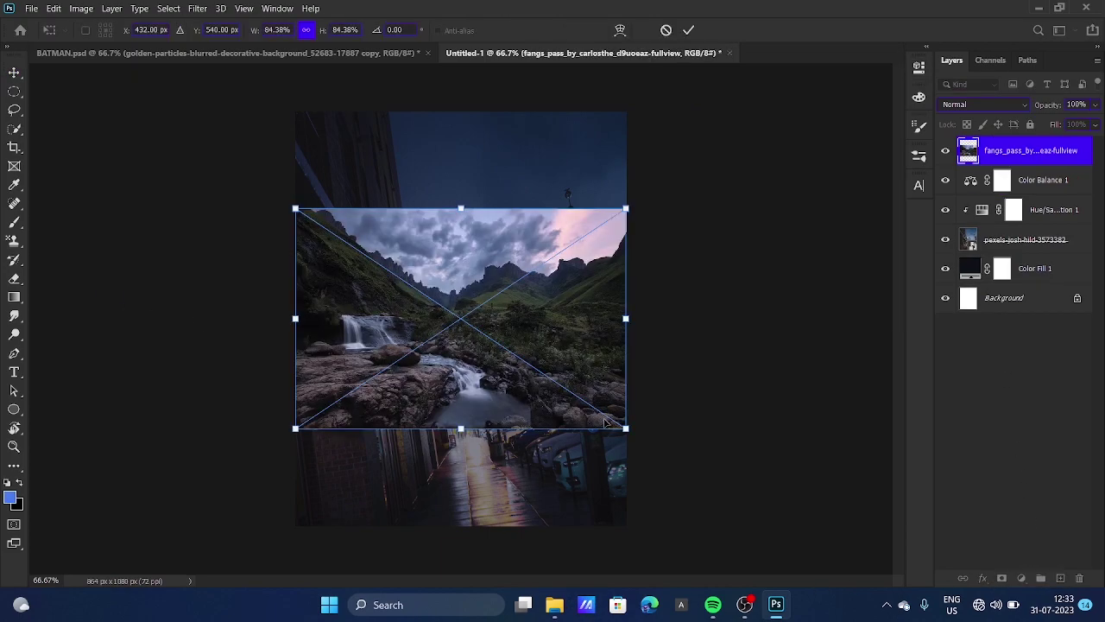
left_click_drag(626, 428, 809, 553)
left_click_drag(296, 209, 198, 143)
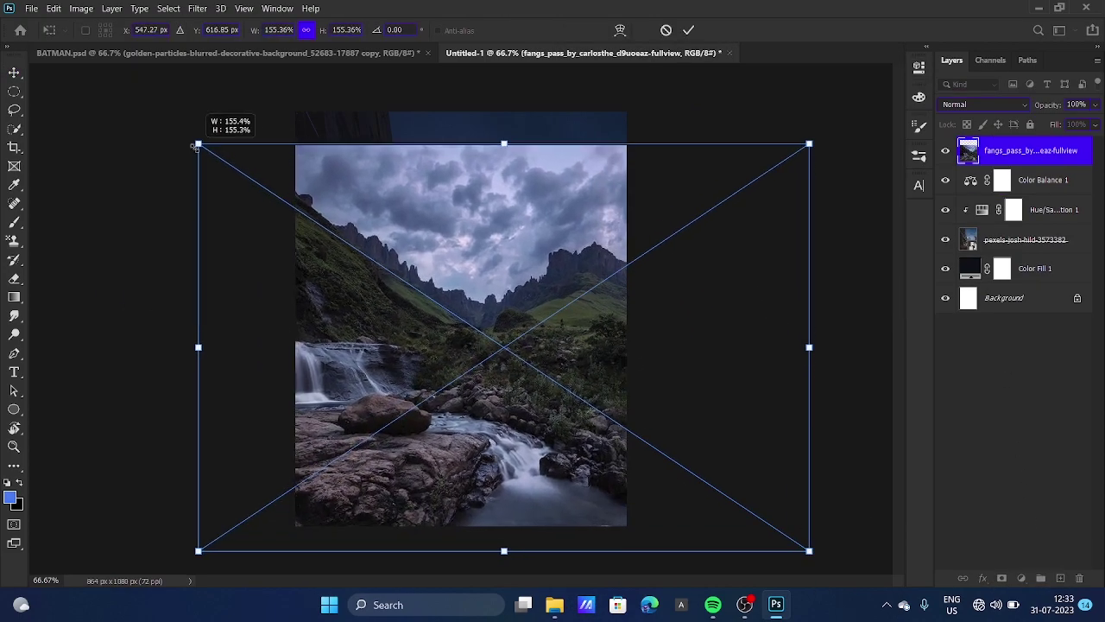
left_click_drag(582, 310, 566, 315)
key("Return")
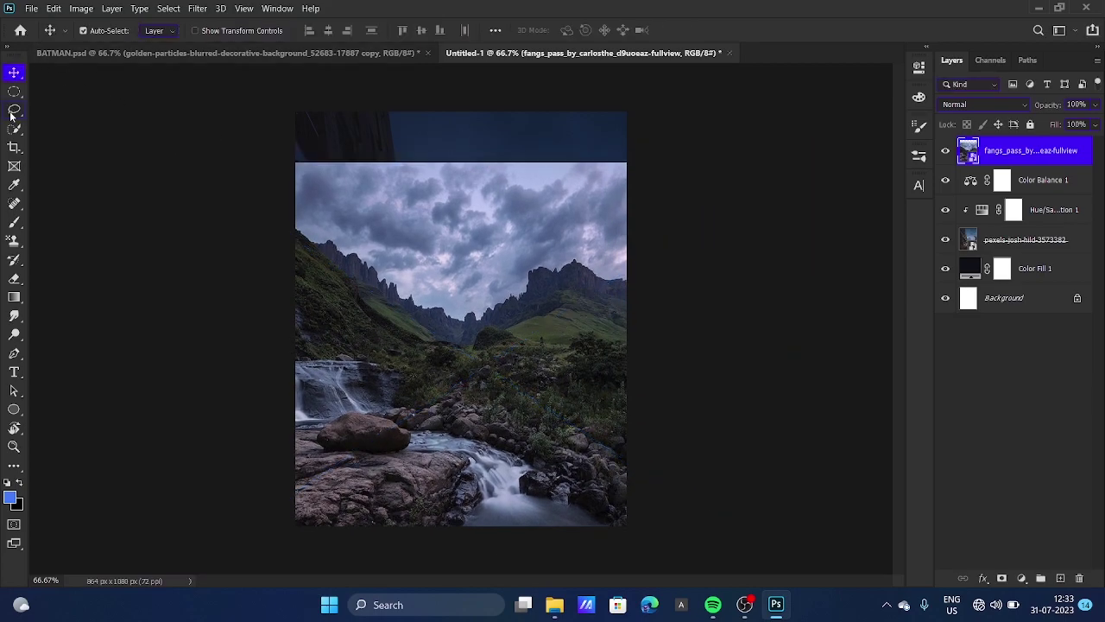
Step: Lasso the stormy sky, mask the photo to it, and convert it to a smart object
key("l")
mouse_move(469, 128)
left_mouse_down()
mouse_move(513, 123)
mouse_move(462, 122)
left_mouse_up()
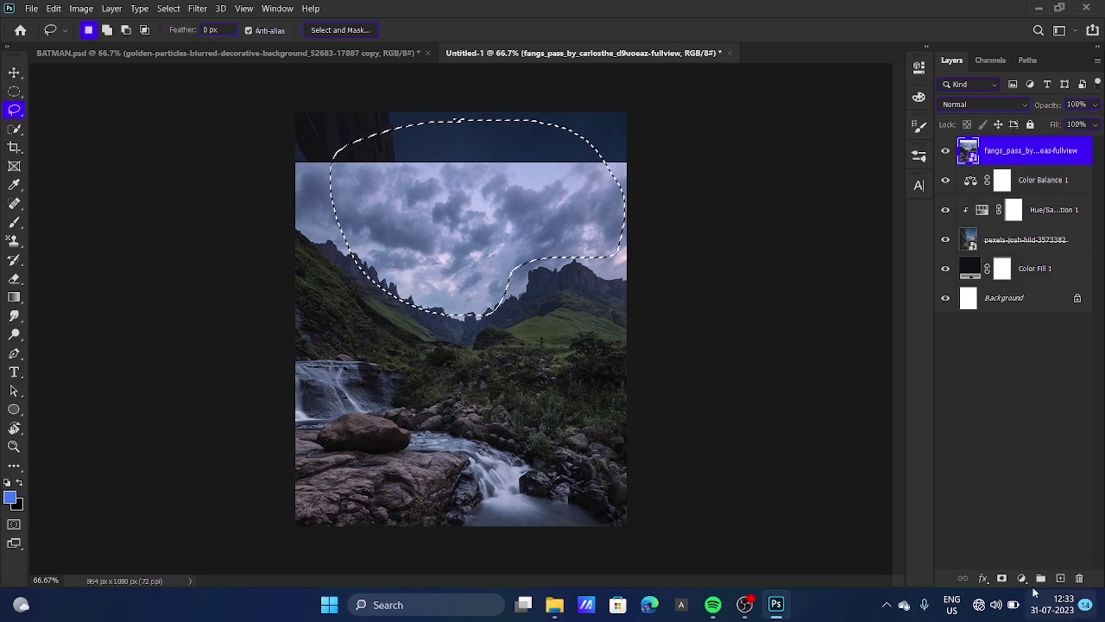
left_click(1001, 578)
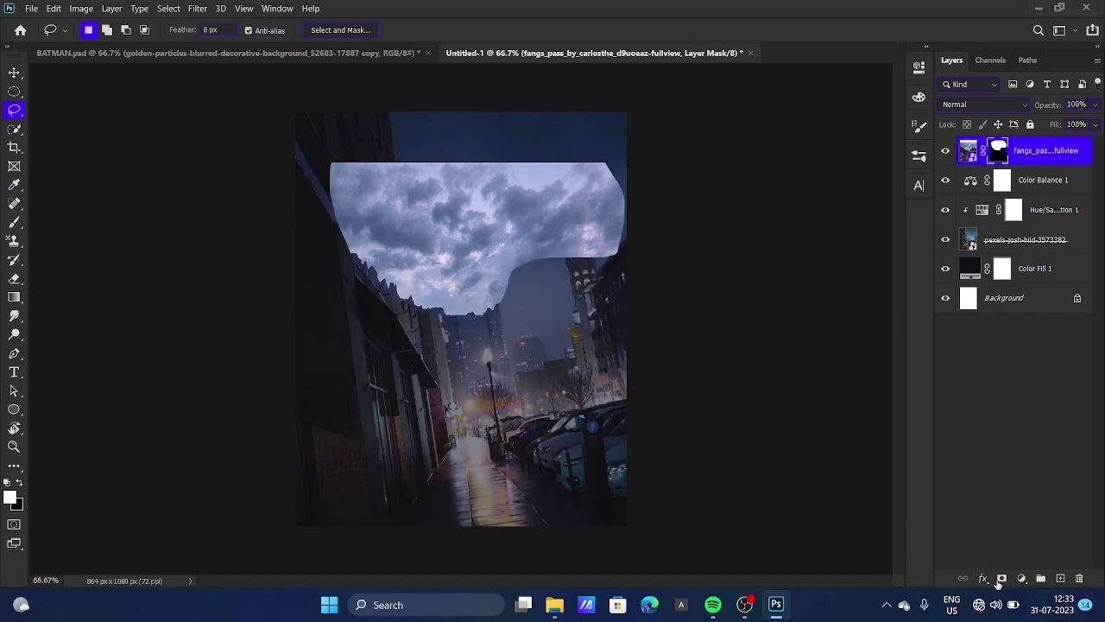
right_click(1071, 160)
left_click(993, 136)
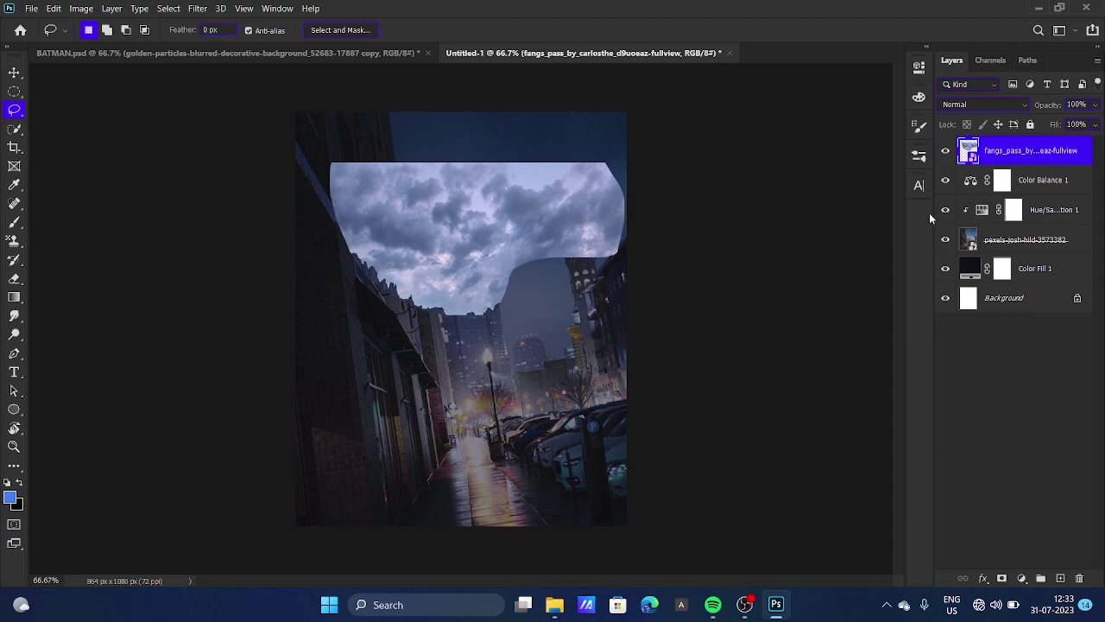
key("ctrl+t")
Step: Move the sky up-right, rotate it about 28° and scale it to about 150%
left_click_drag(463, 244, 516, 182)
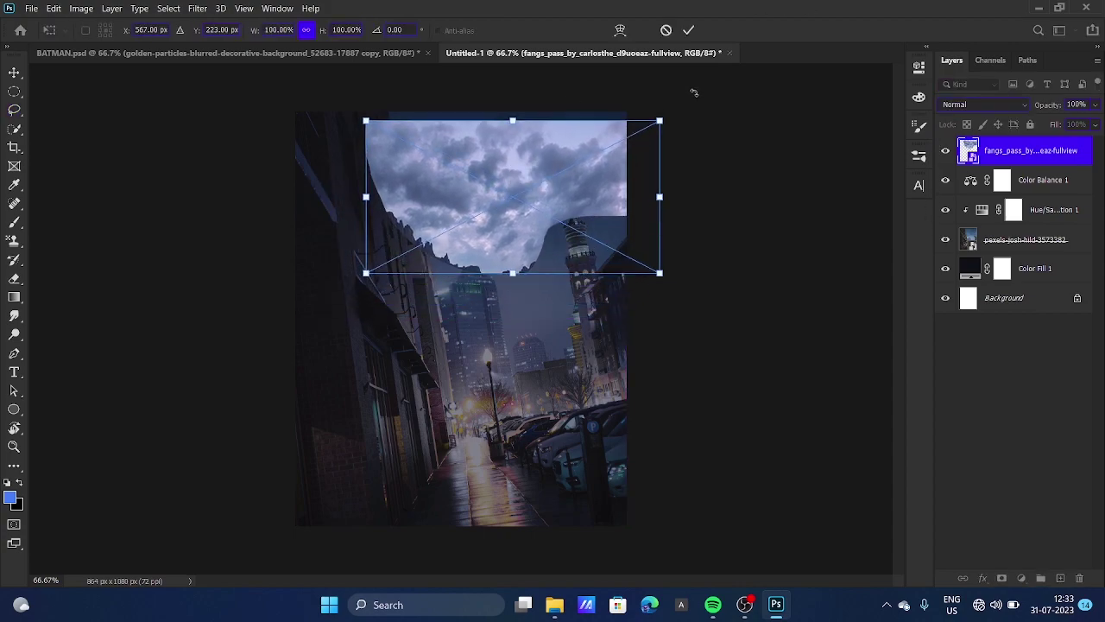
left_click_drag(685, 102, 730, 199)
left_click_drag(615, 354, 623, 294)
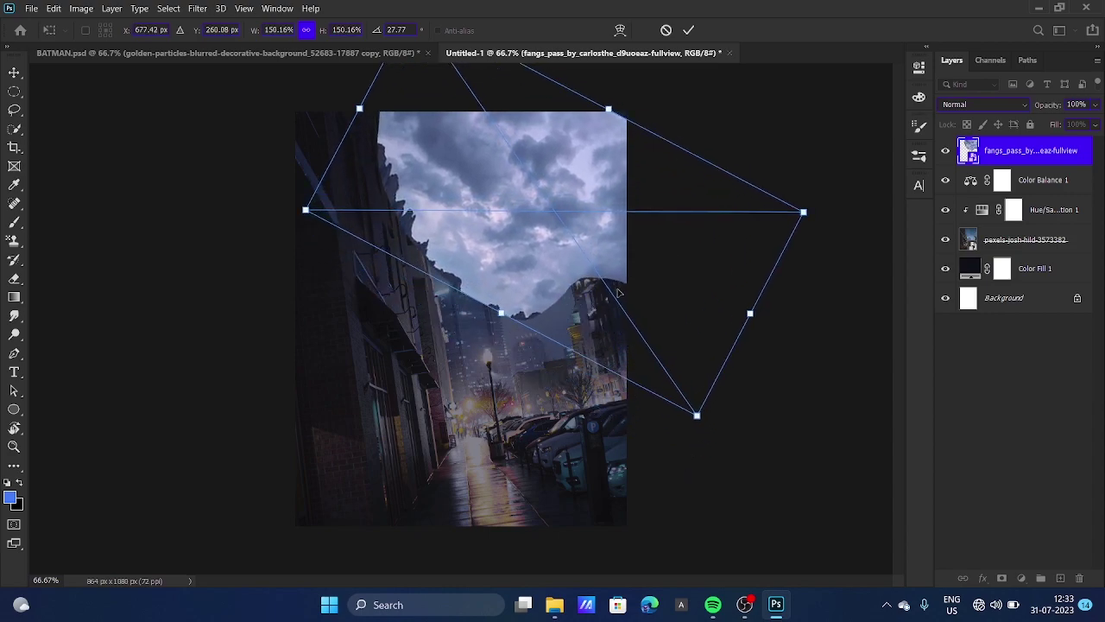
key("Return")
Step: Rasterize the sky layer and erase its hard edges over the tower and buildings
left_click(14, 278)
left_click(484, 276)
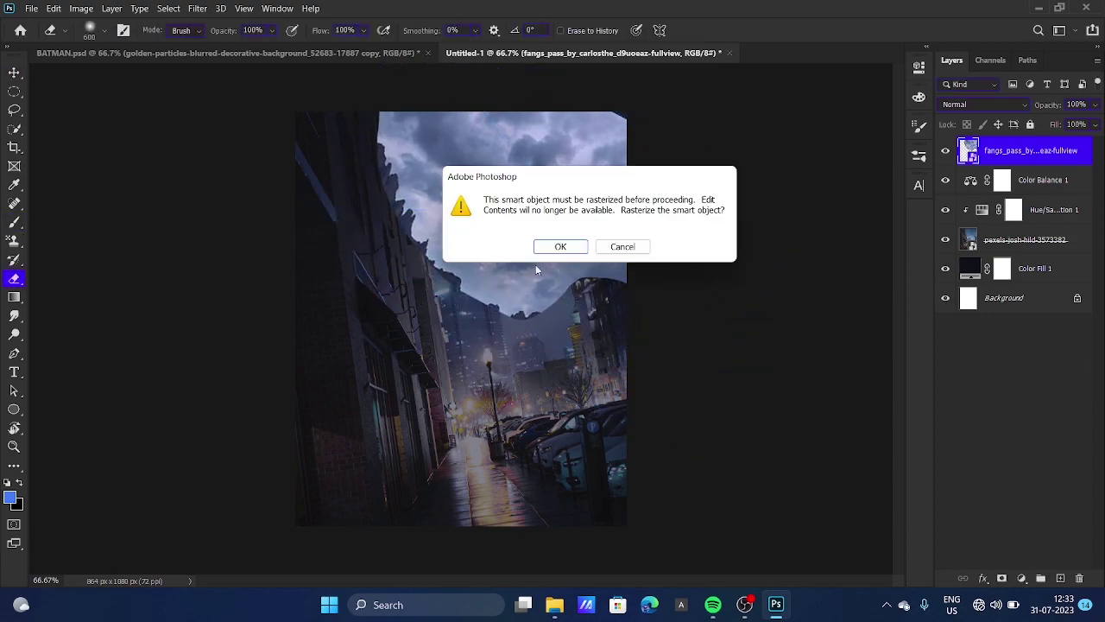
left_click(562, 244)
left_click_drag(543, 383, 679, 395)
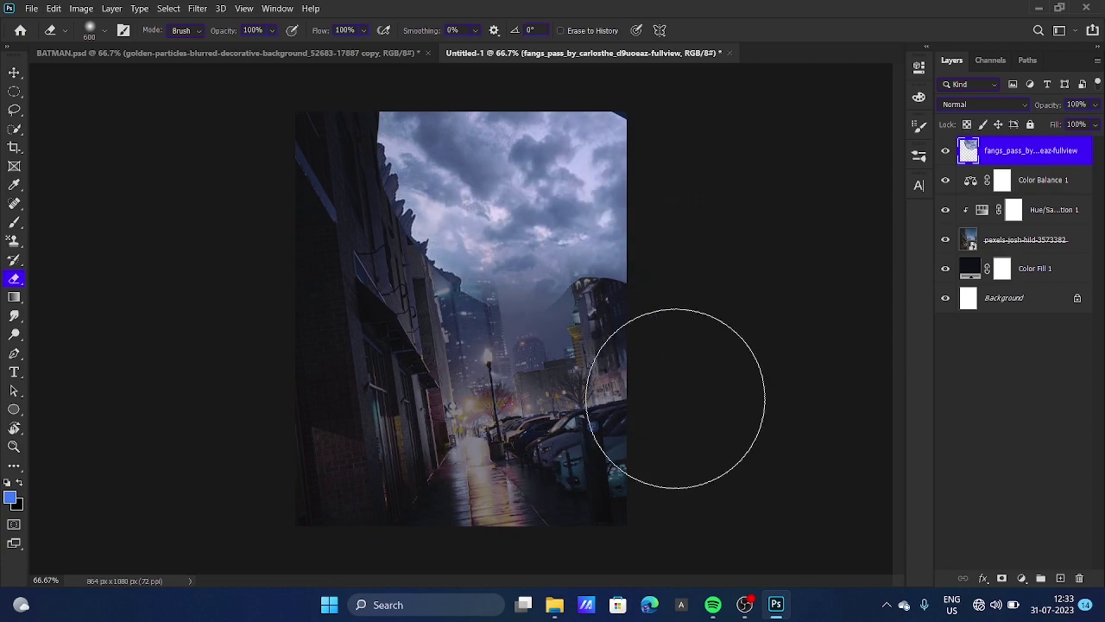
mouse_move(324, 196)
left_mouse_down()
mouse_move(291, 259)
mouse_move(297, 185)
mouse_move(374, 325)
mouse_move(321, 255)
left_mouse_up()
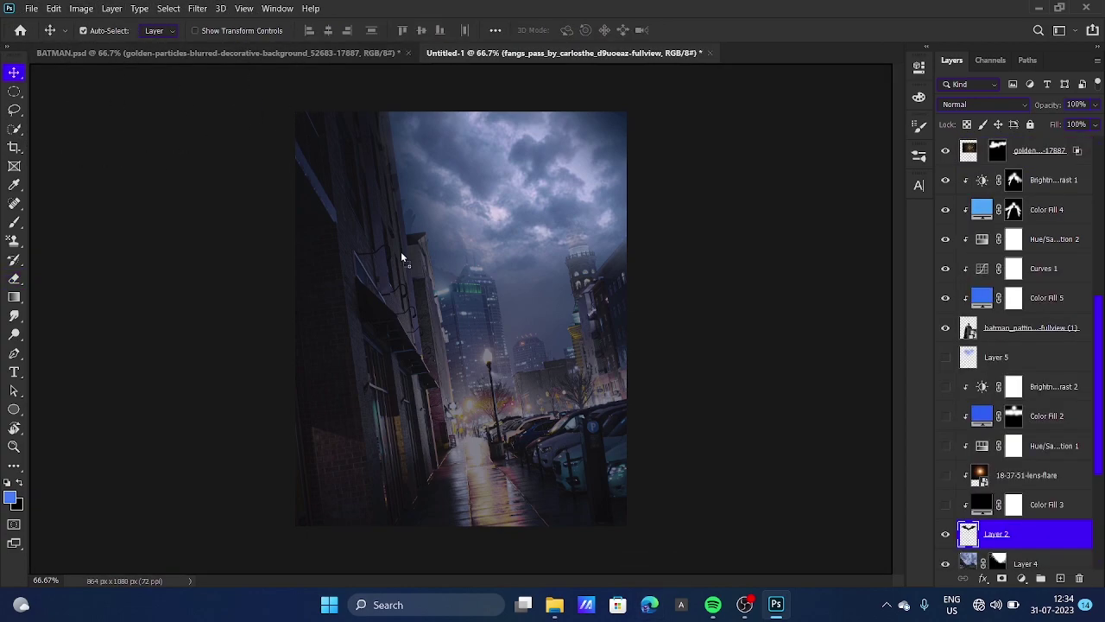
Step: Place the bat logo above the street and set its blue Color Fill 2 to Linear Dodge (Add)
left_click_drag(401, 252, 489, 270)
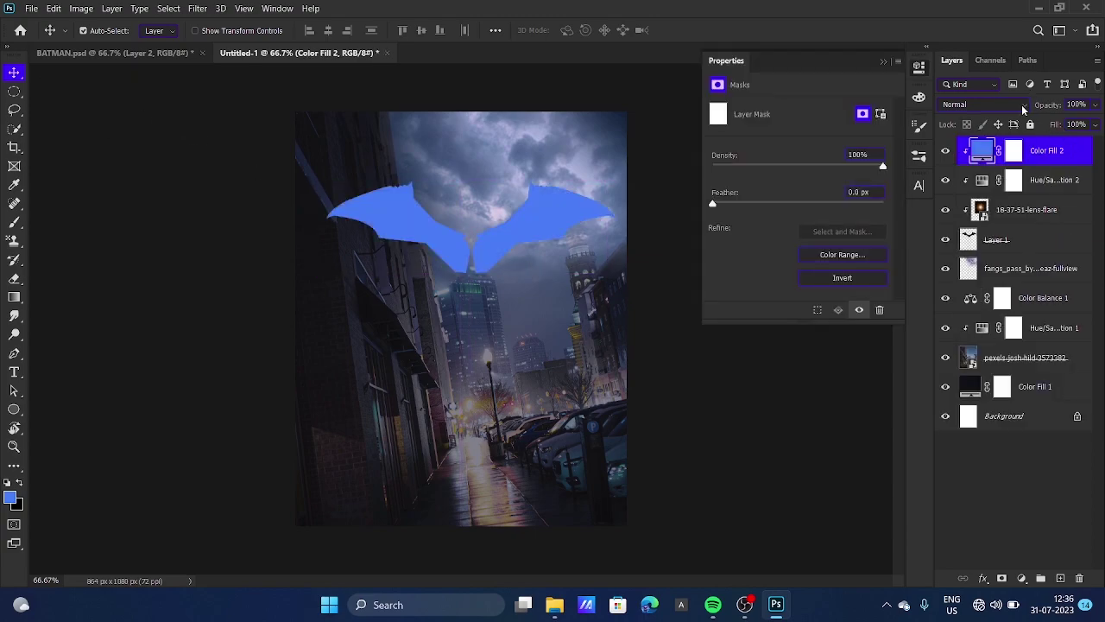
left_click(1024, 107)
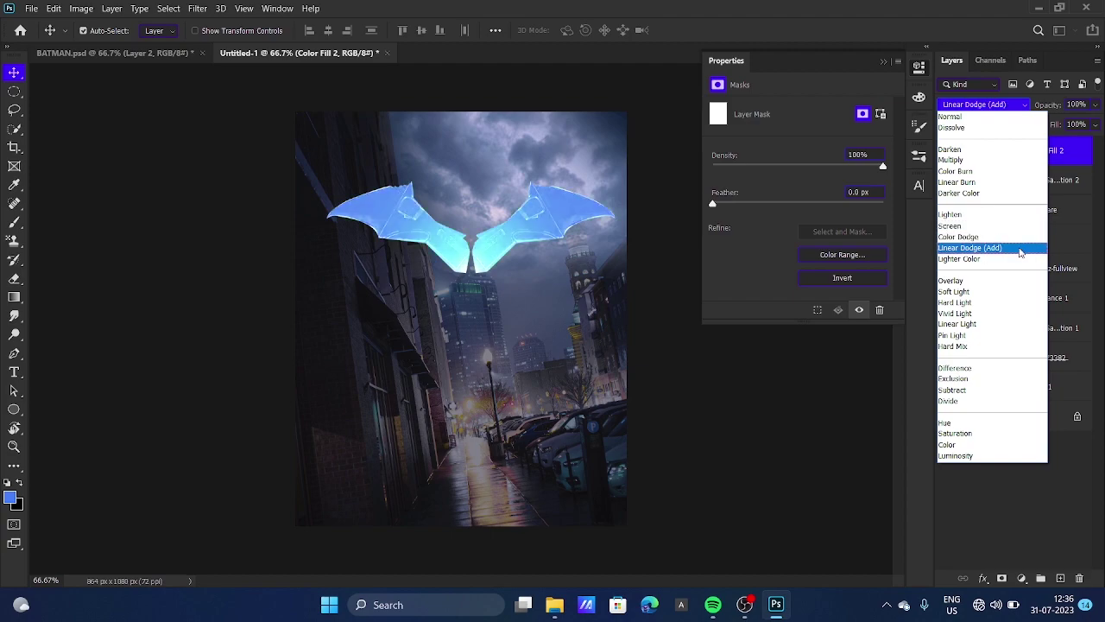
left_click(1020, 249)
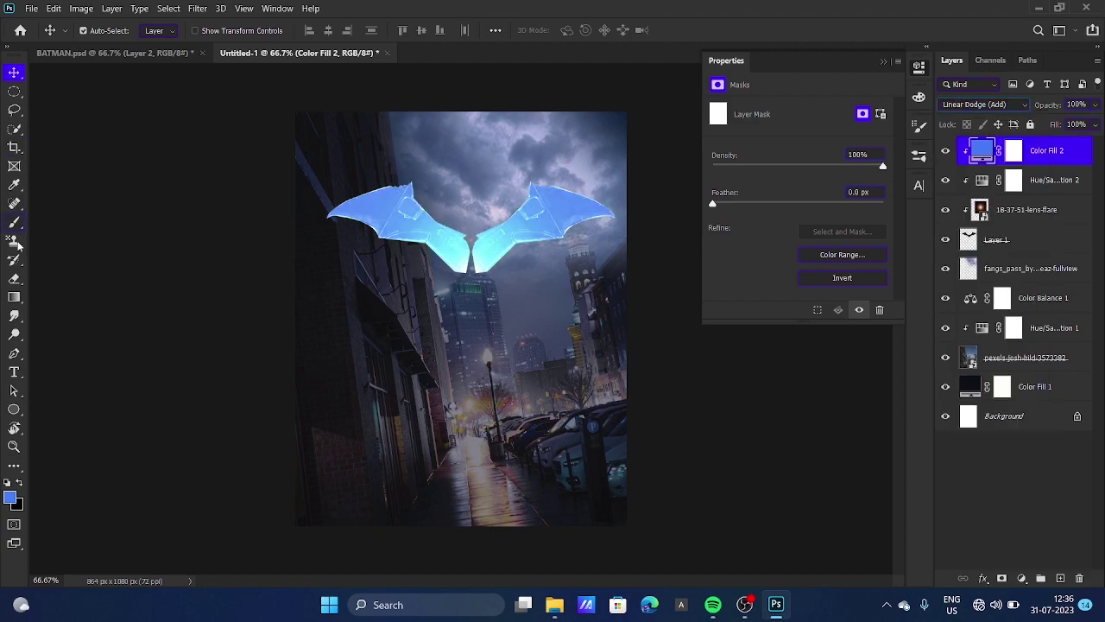
left_click(1014, 152)
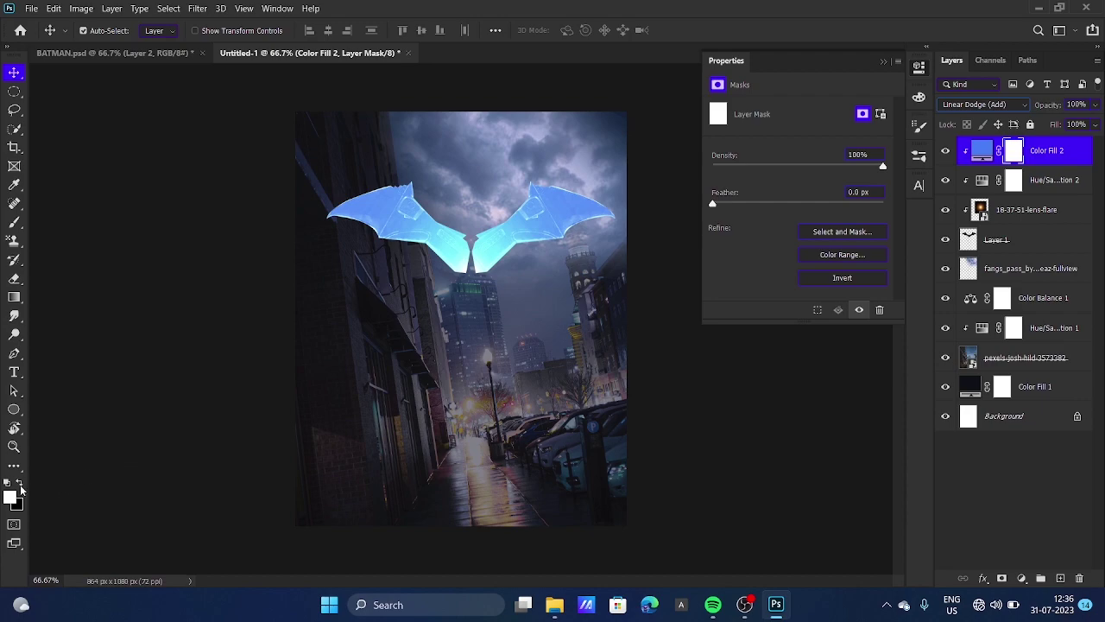
left_click(15, 223)
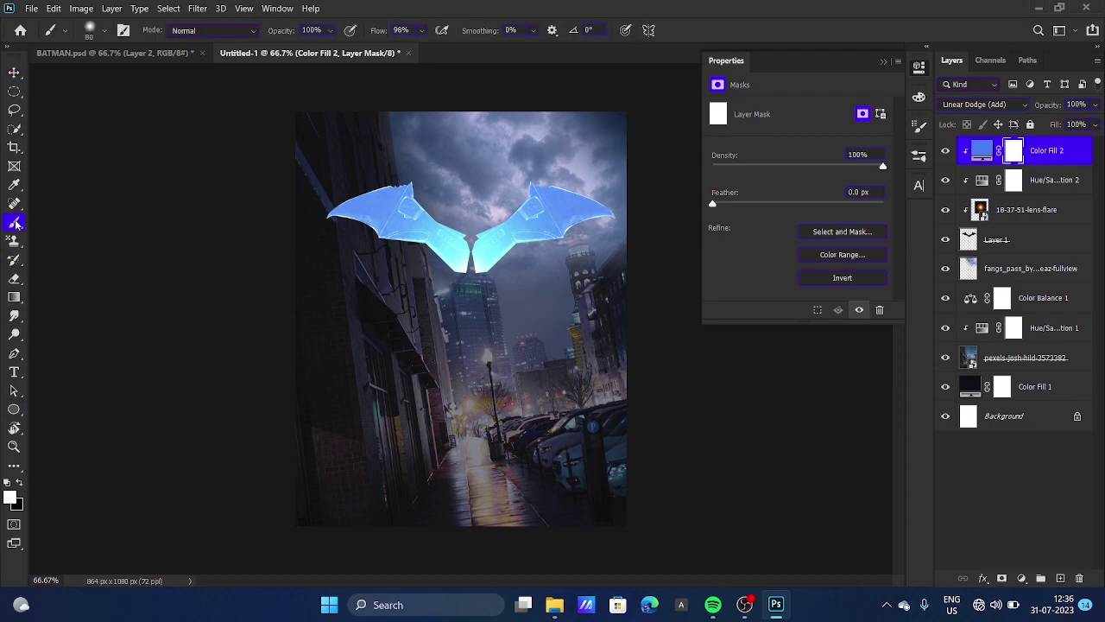
Step: Make the brush slightly harder and enlarge it to size 175
left_click(105, 30)
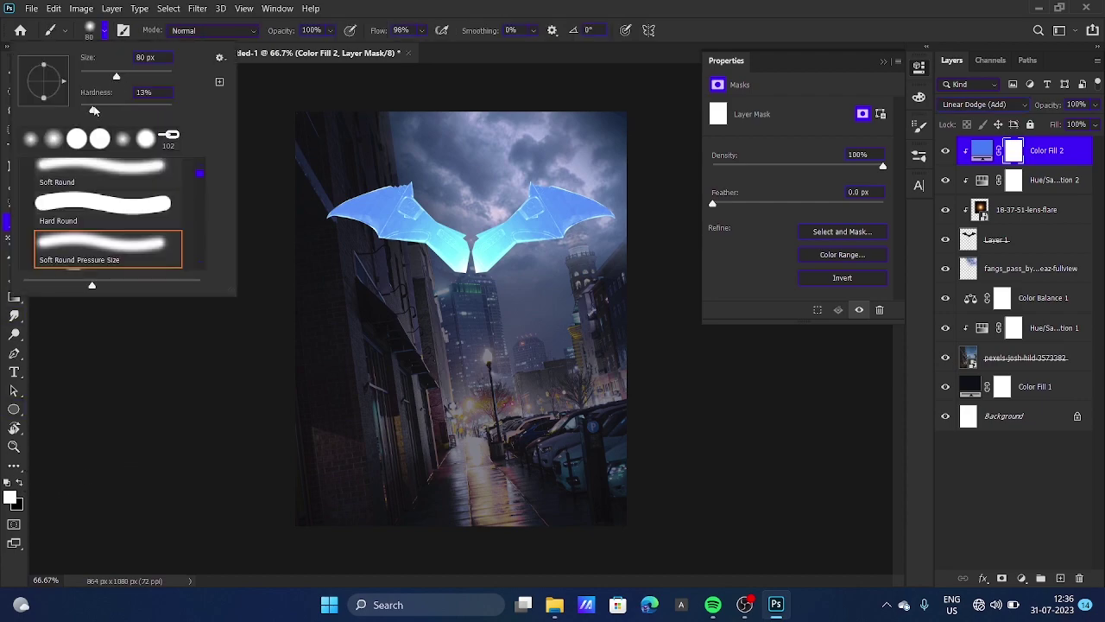
left_click_drag(94, 111, 96, 110)
left_click(100, 37)
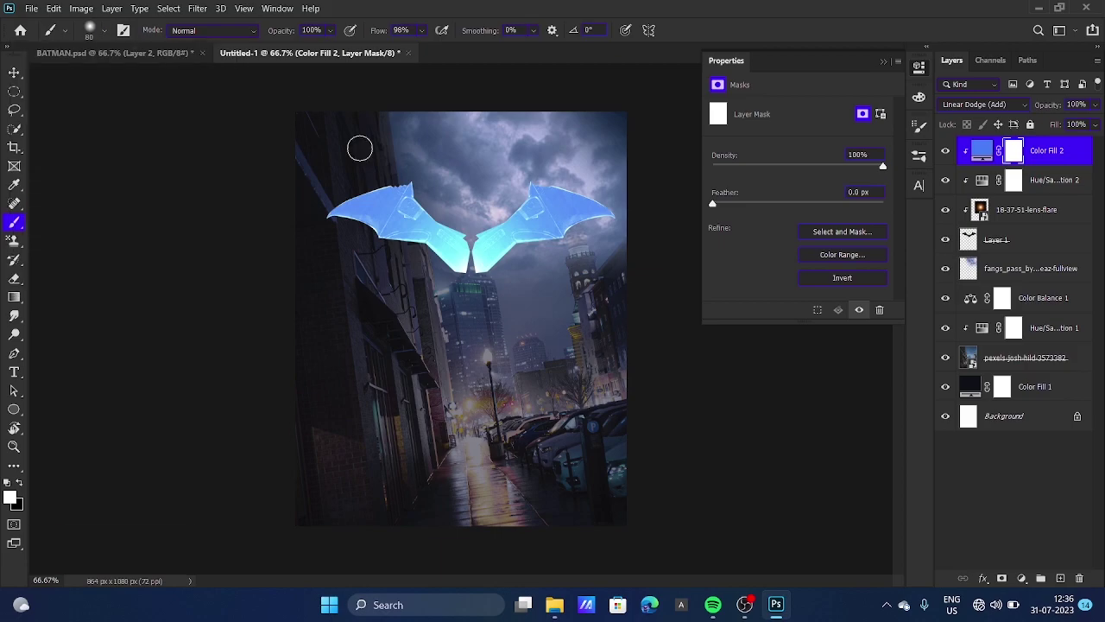
key("bracketright")
key("bracketright")
key("bracketright")
key("bracketright")
key("bracketright")
key("XF86MonBrightnessUp")
Step: Invert the Color Fill 2 mask to black and paint the glow back into the symbol's centre
key("ctrl+i")
mouse_move(522, 250)
left_mouse_down()
mouse_move(444, 259)
mouse_move(469, 271)
mouse_move(518, 259)
mouse_move(546, 207)
left_mouse_up()
key("x")
left_click_drag(432, 229, 385, 210)
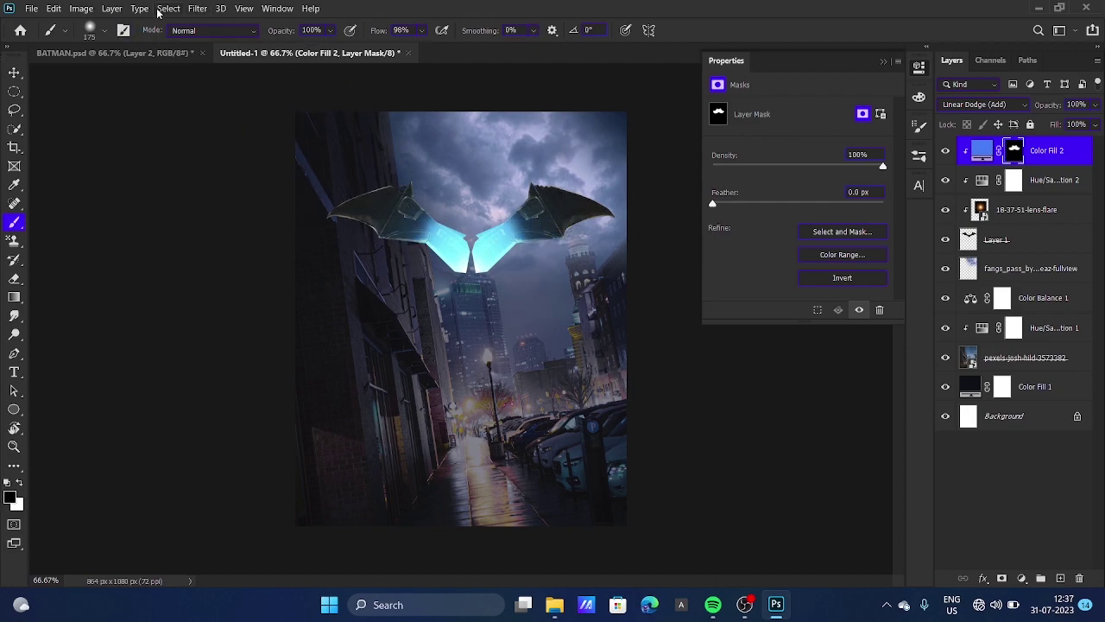
Step: Paint the blue glow back across both wings, including the outer left wing and right tip
left_click(107, 31)
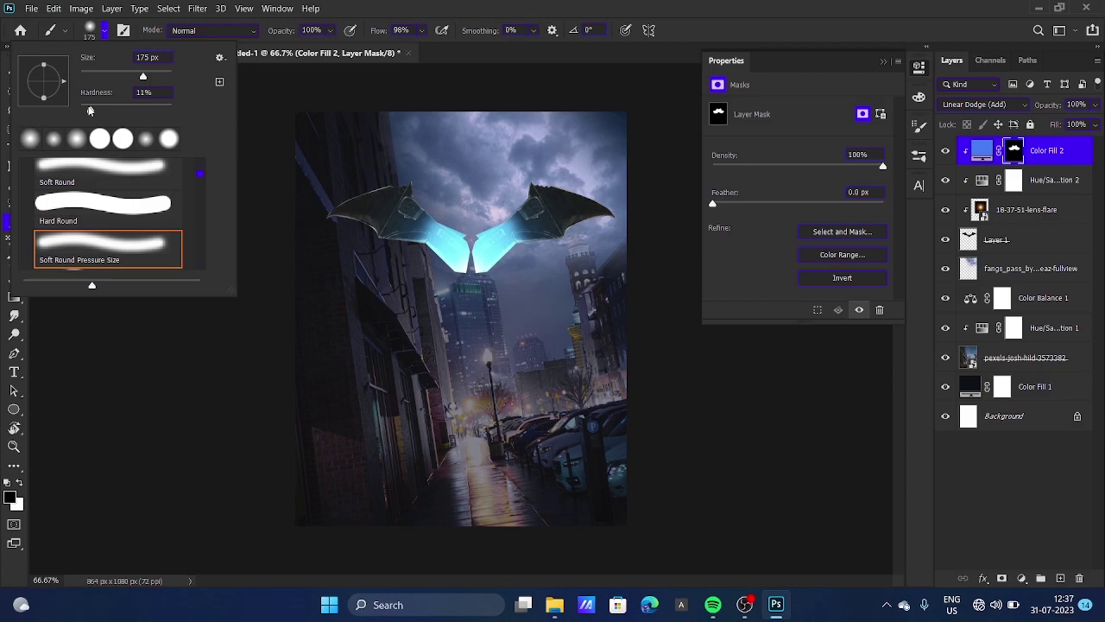
left_click(107, 35)
key("x")
left_click_drag(384, 233, 560, 263)
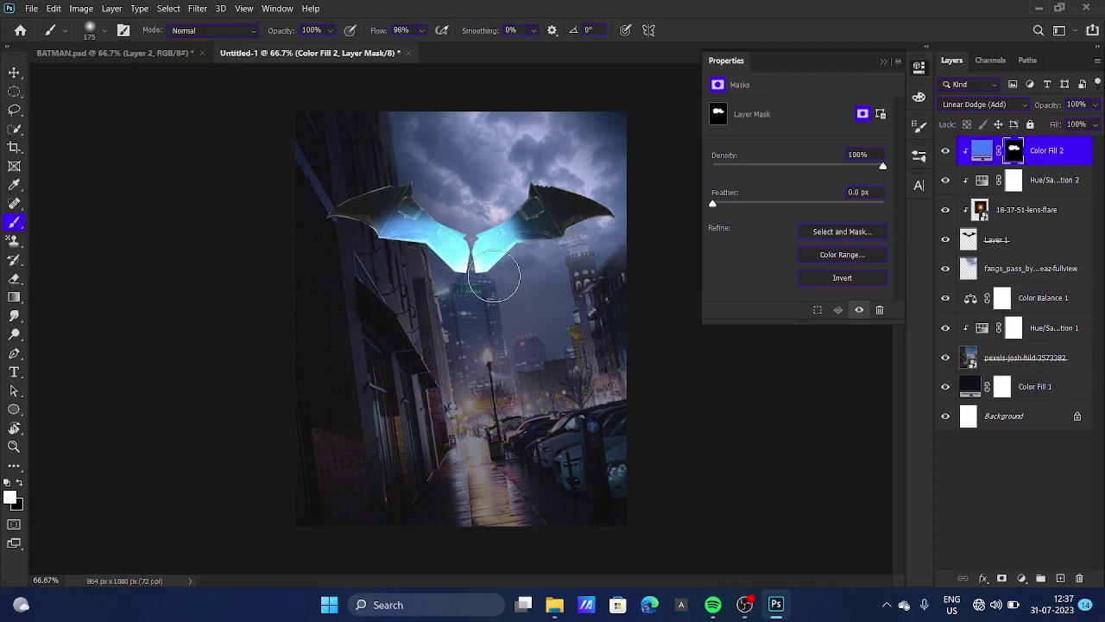
left_click_drag(394, 254, 350, 215)
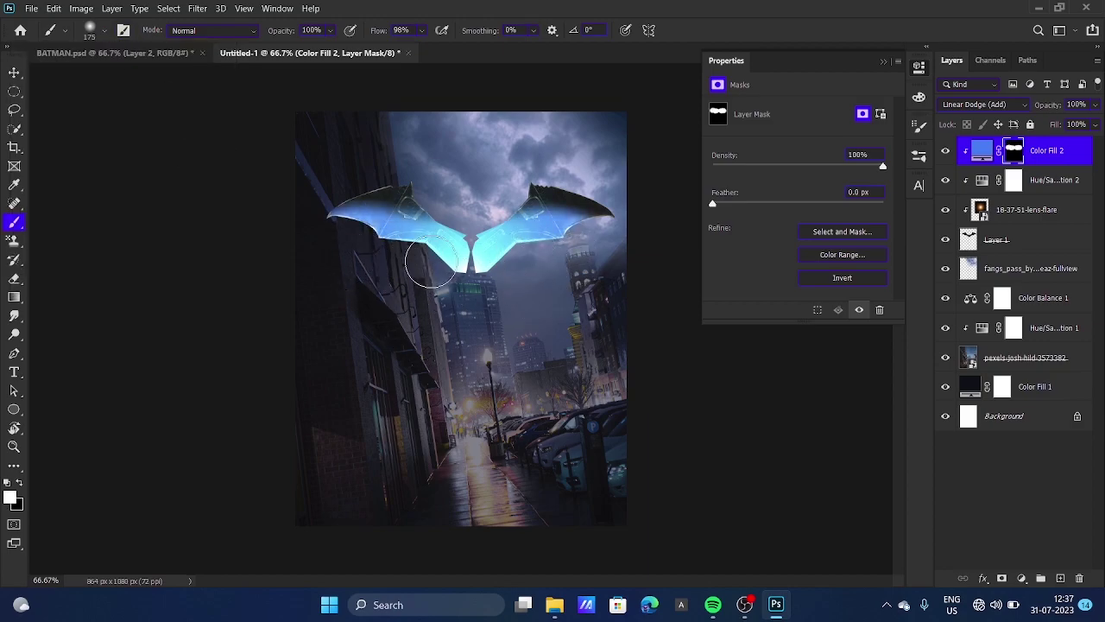
left_click_drag(552, 208, 670, 248)
Step: Mask out glow on the lower inner left wing and both upper wing edges with a 250 brush
key("x")
left_click_drag(397, 254, 445, 228)
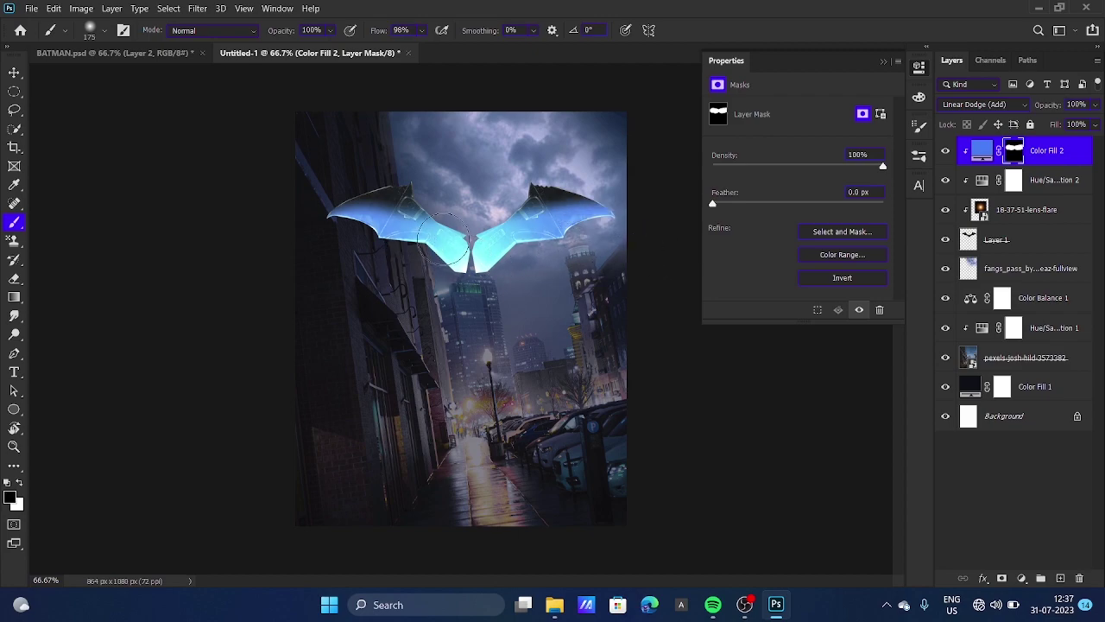
key("bracketright")
key("bracketright")
mouse_move(353, 160)
left_mouse_down()
mouse_move(374, 178)
mouse_move(642, 168)
left_mouse_up()
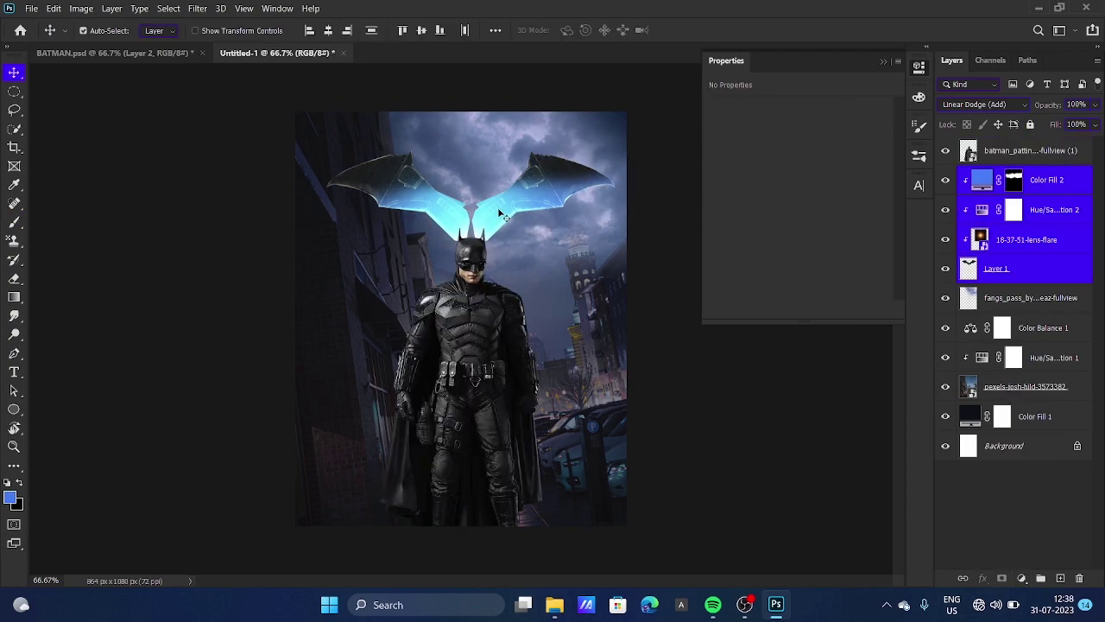
Step: Nudge Batman up and add a clipped Brightness/Contrast of -68 brightness, 52 contrast
left_click_drag(499, 214, 500, 214)
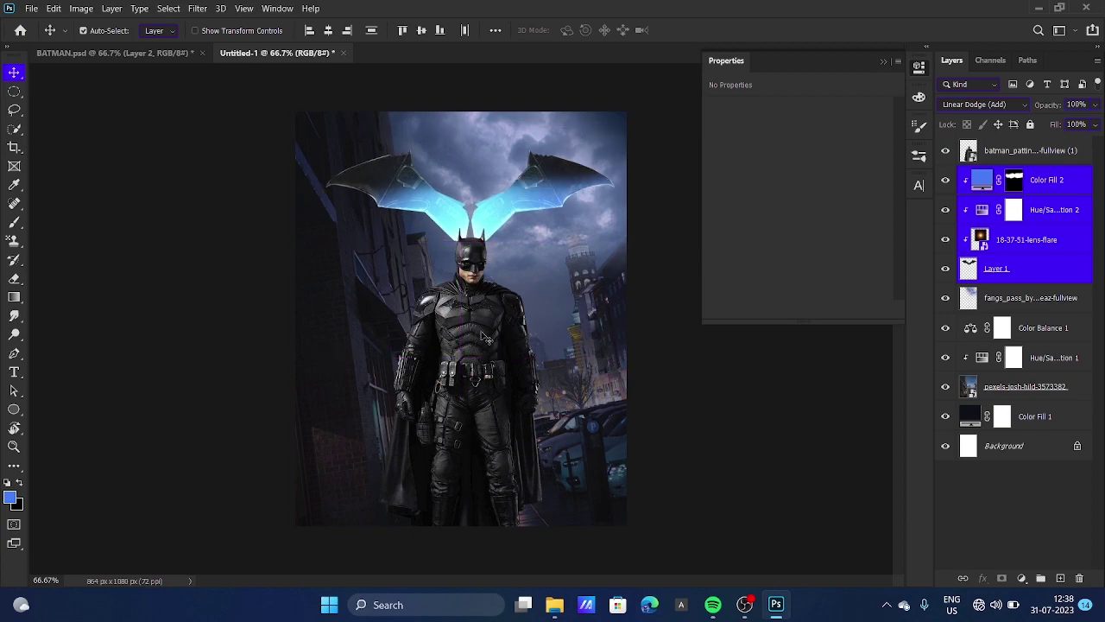
left_click_drag(486, 339, 486, 325)
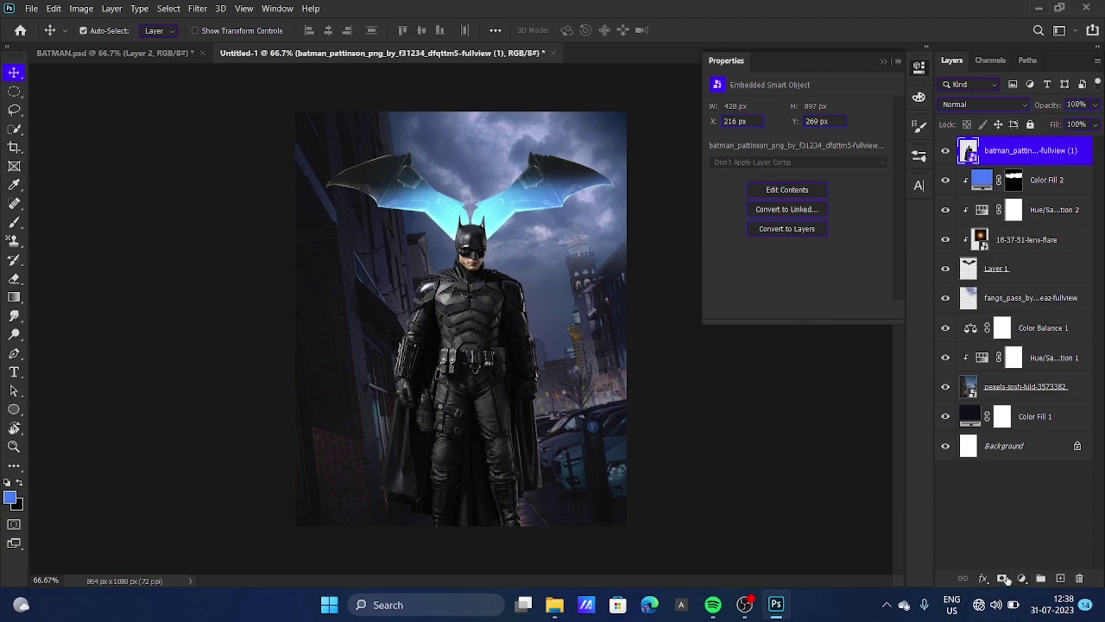
left_click(1024, 578)
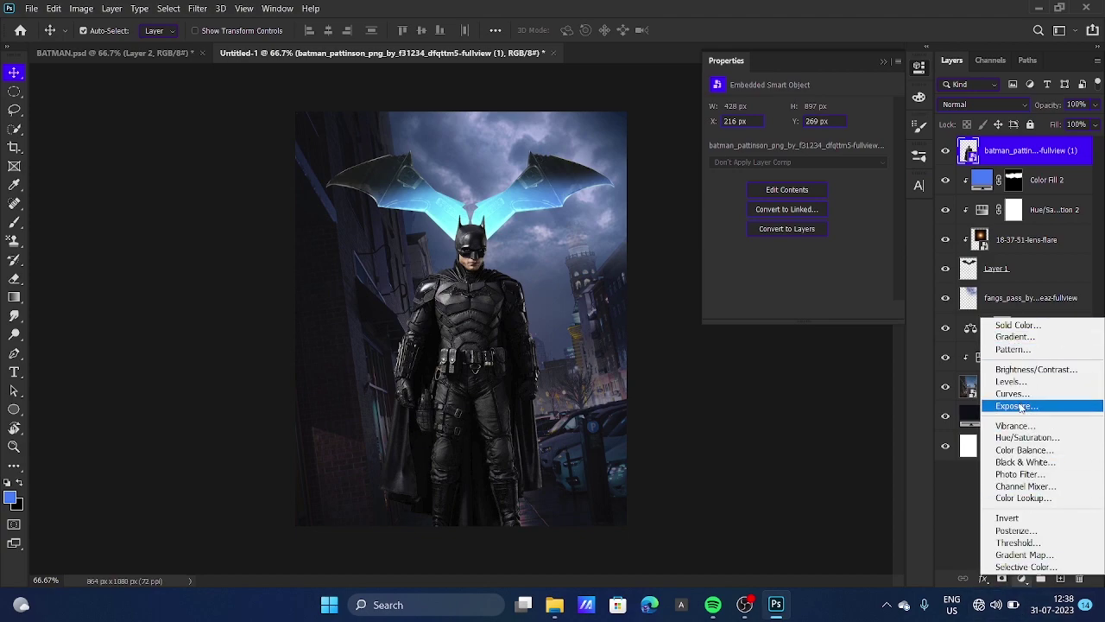
left_click(1032, 370)
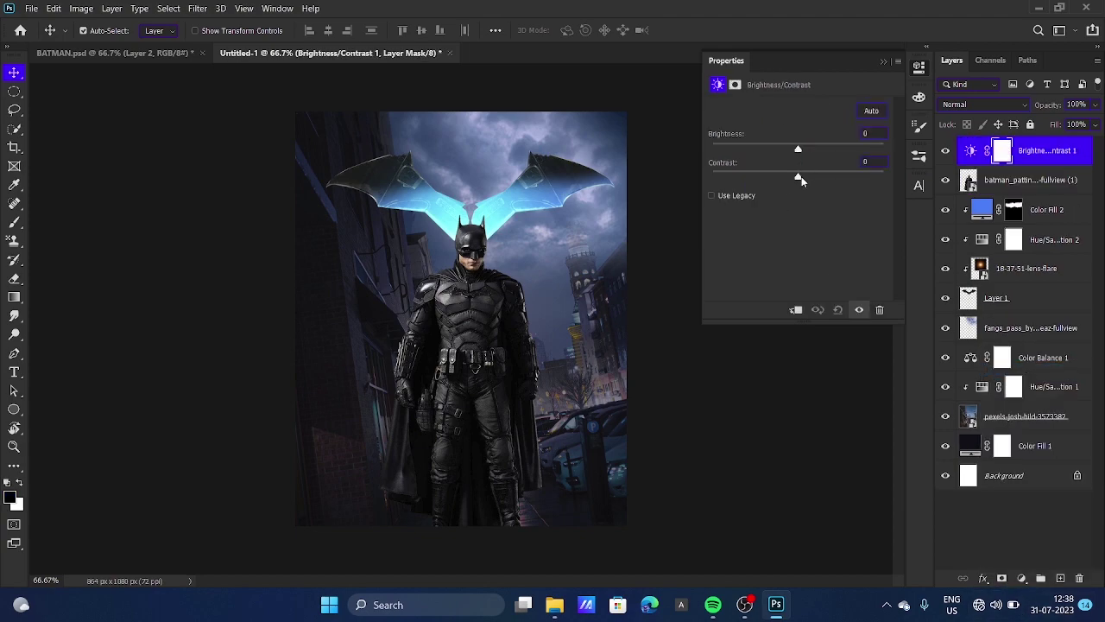
mouse_move(800, 176)
left_mouse_down()
mouse_move(767, 177)
mouse_move(842, 176)
mouse_move(760, 167)
mouse_move(748, 177)
left_mouse_up()
left_click(796, 309)
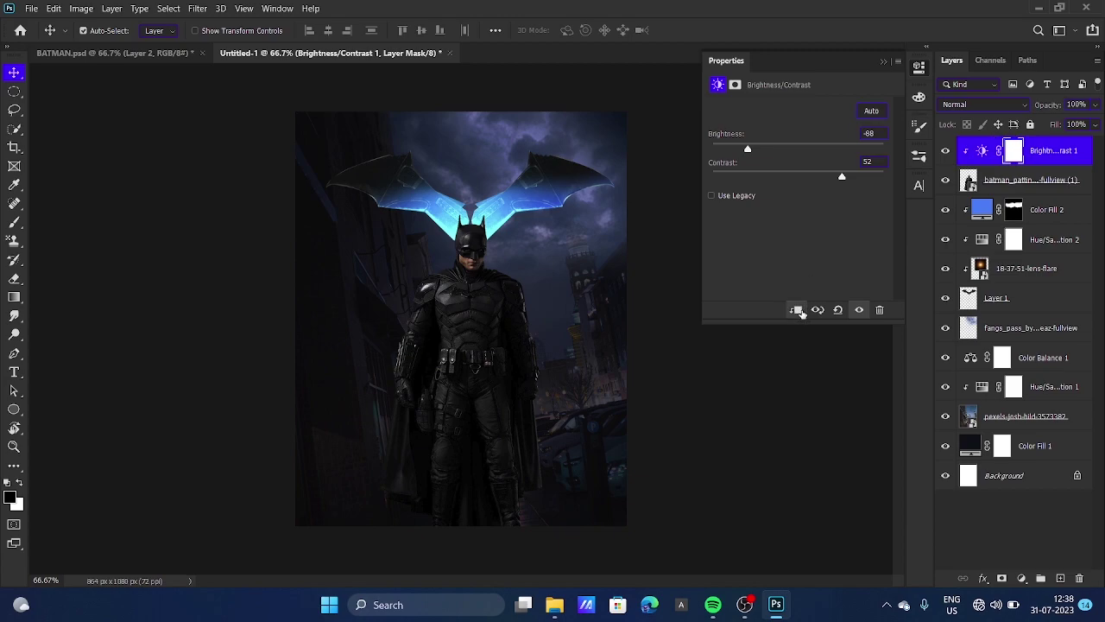
Step: Add a clipped darkening Curves layer on Batman and move fangs_pass below Hue/Saturation 1
left_click(1020, 577)
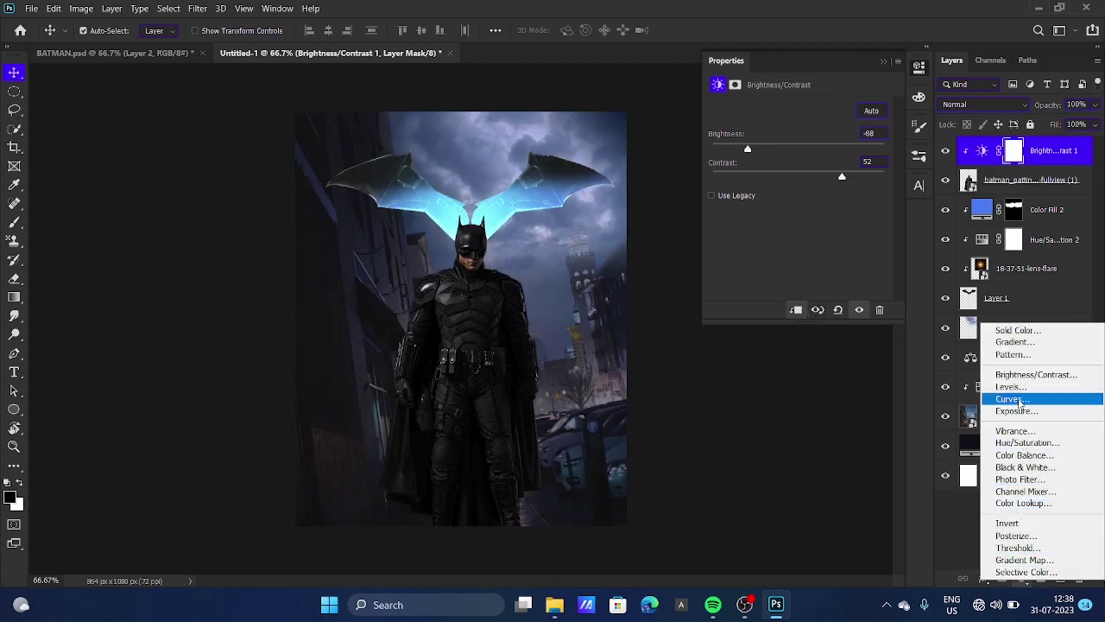
left_click(1022, 403)
left_click_drag(815, 206, 832, 216)
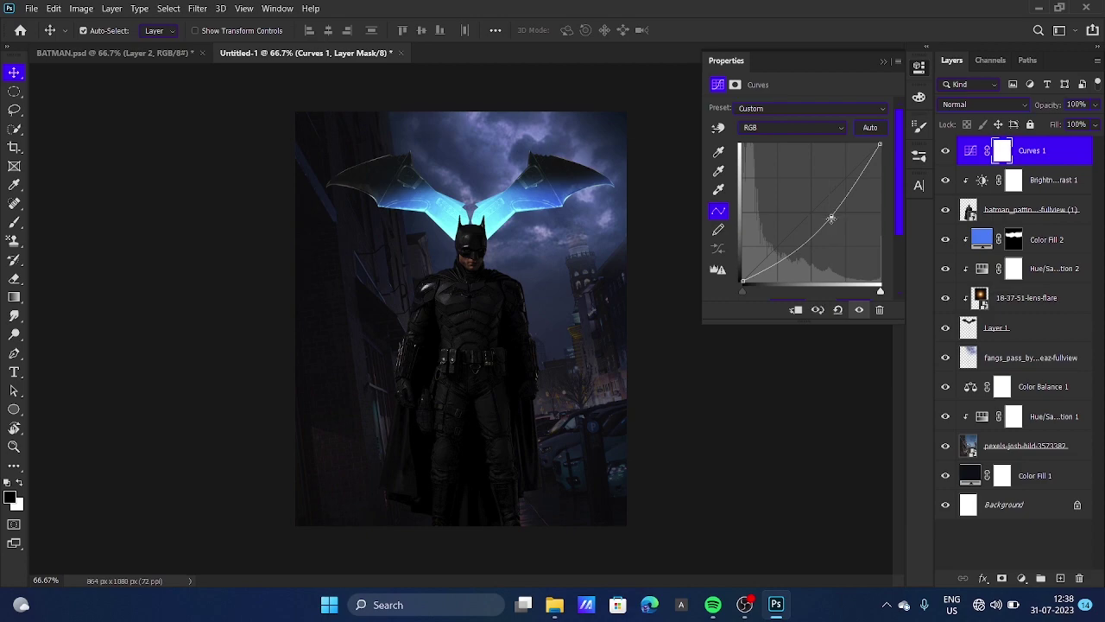
left_click(798, 311)
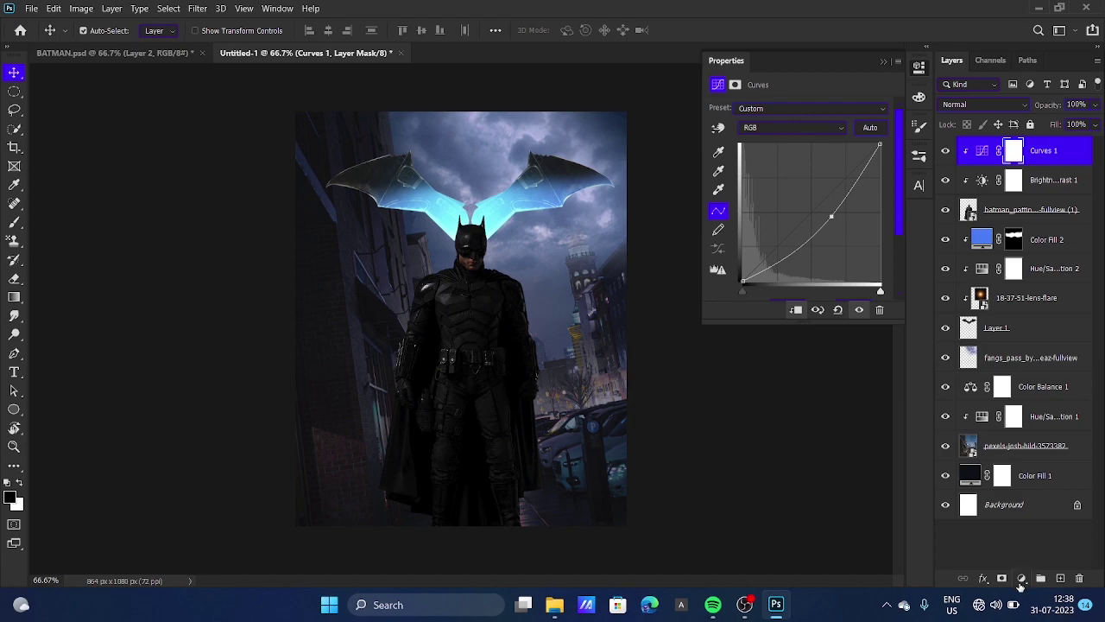
left_click_drag(1036, 358, 1033, 423)
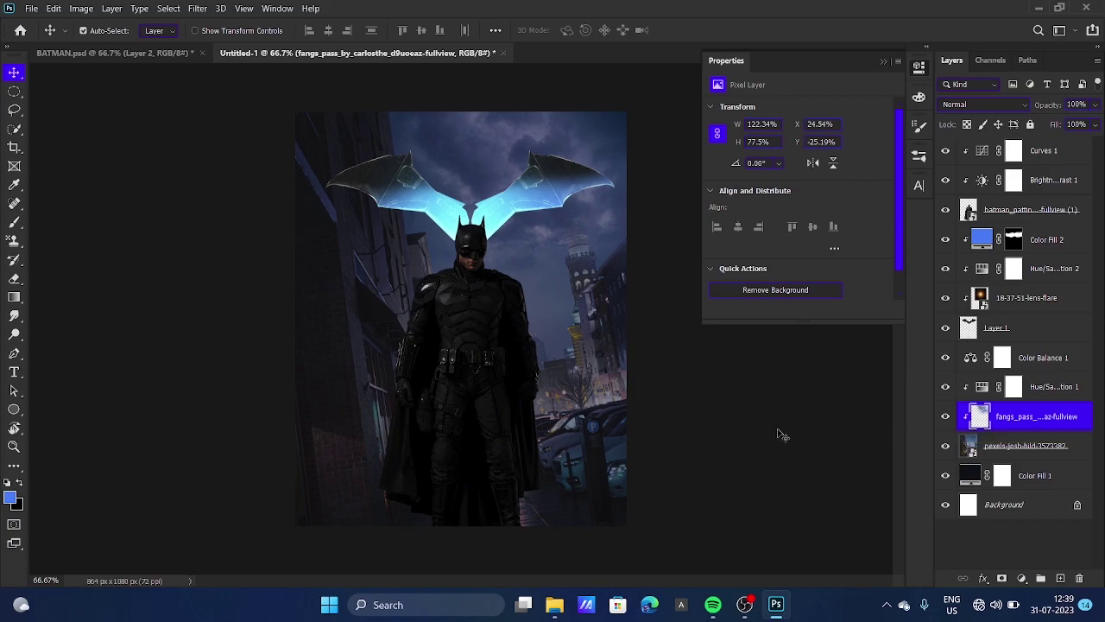
Step: Clip Color Balance 1 to the layer below it
right_click(1025, 366)
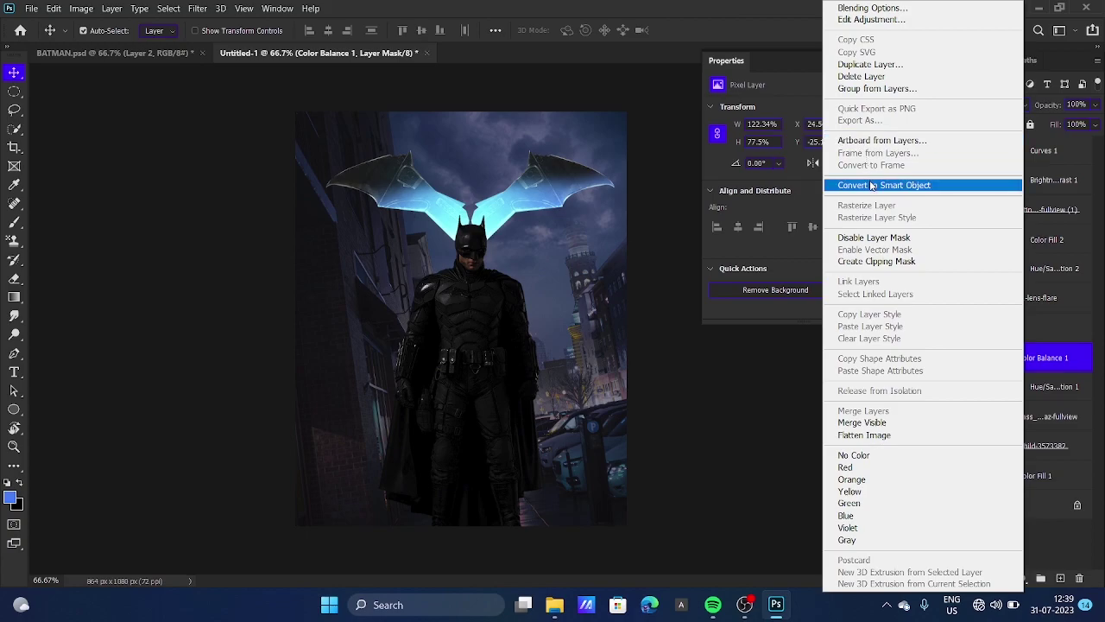
left_click(888, 262)
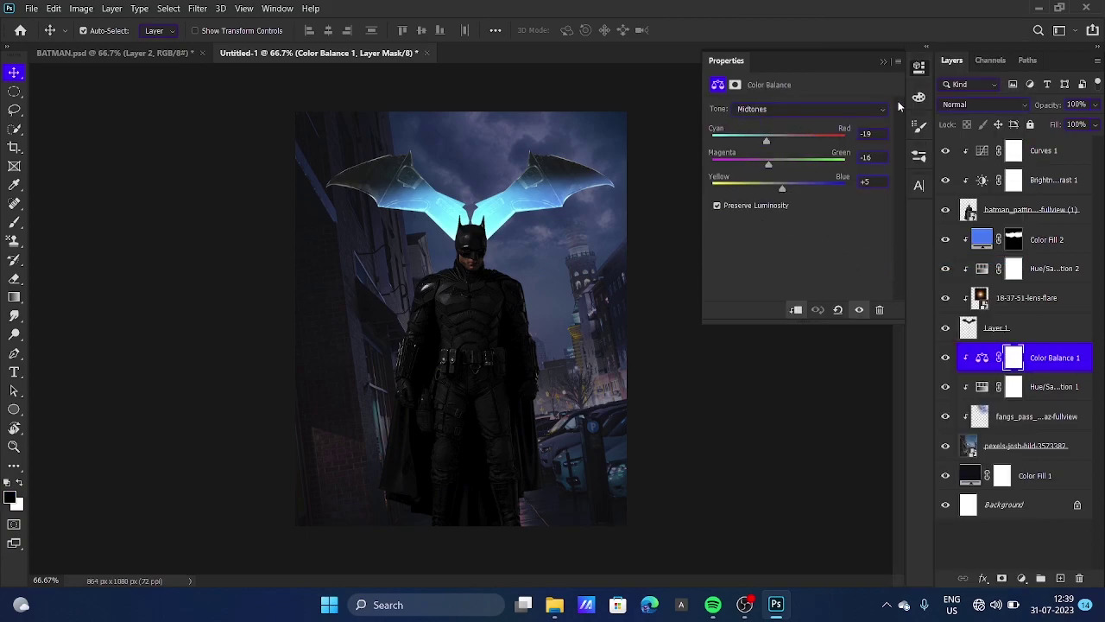
left_click(919, 69)
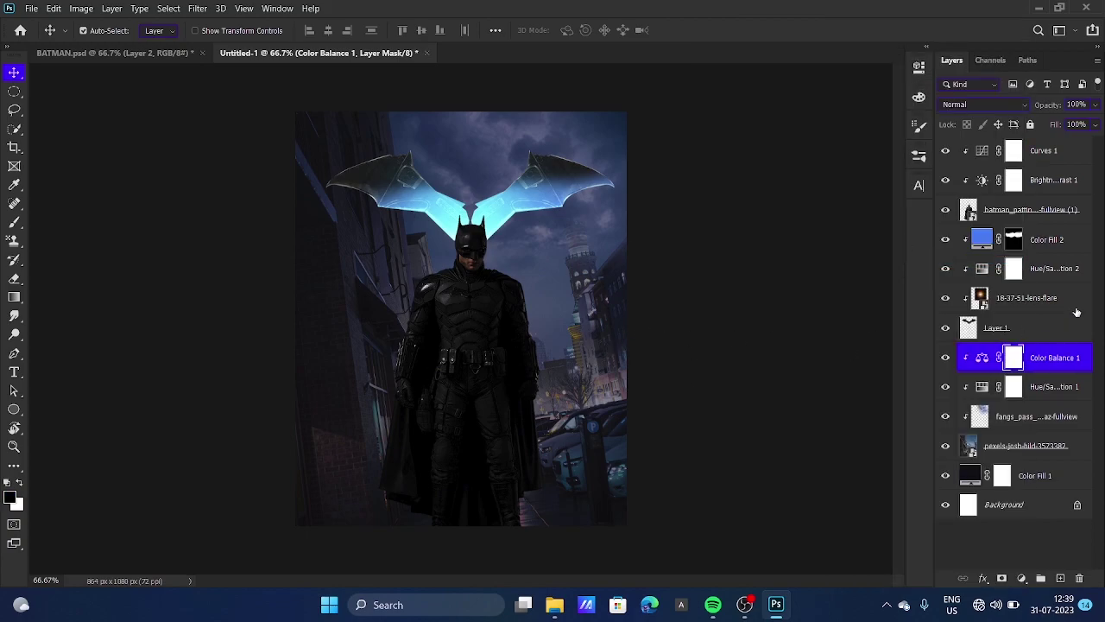
Step: Add Layer 2 above Color Fill 2 with a painted blue glow around the bat symbol in Linear Dodge (Add)
left_click(1059, 578)
left_click_drag(1025, 369, 1027, 251)
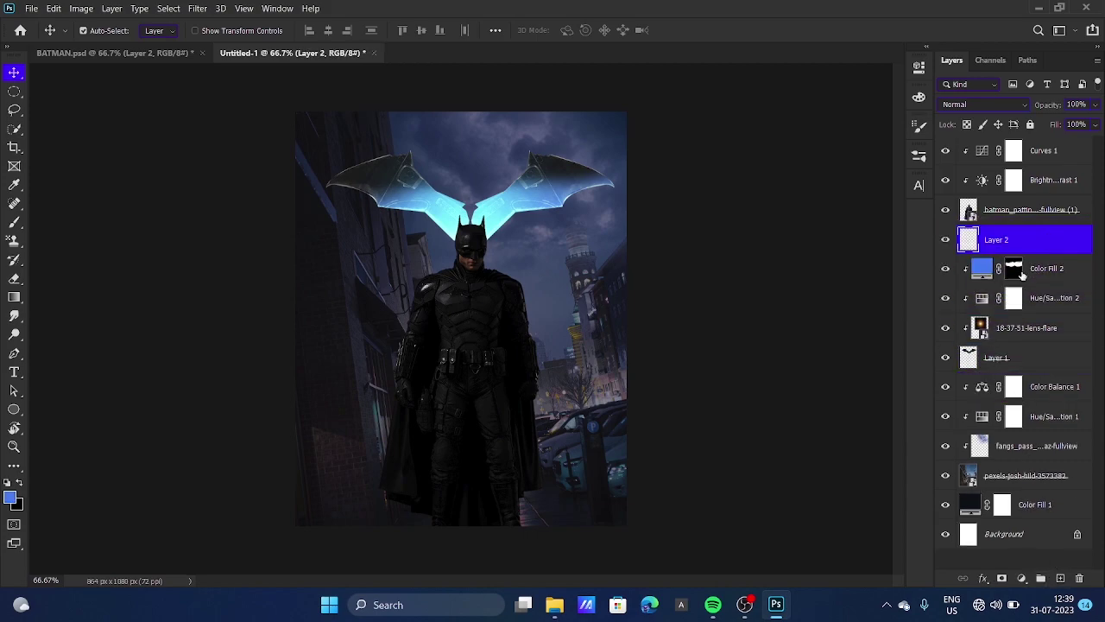
left_click(14, 223)
mouse_move(552, 235)
left_mouse_down()
mouse_move(436, 213)
mouse_move(544, 194)
left_mouse_up()
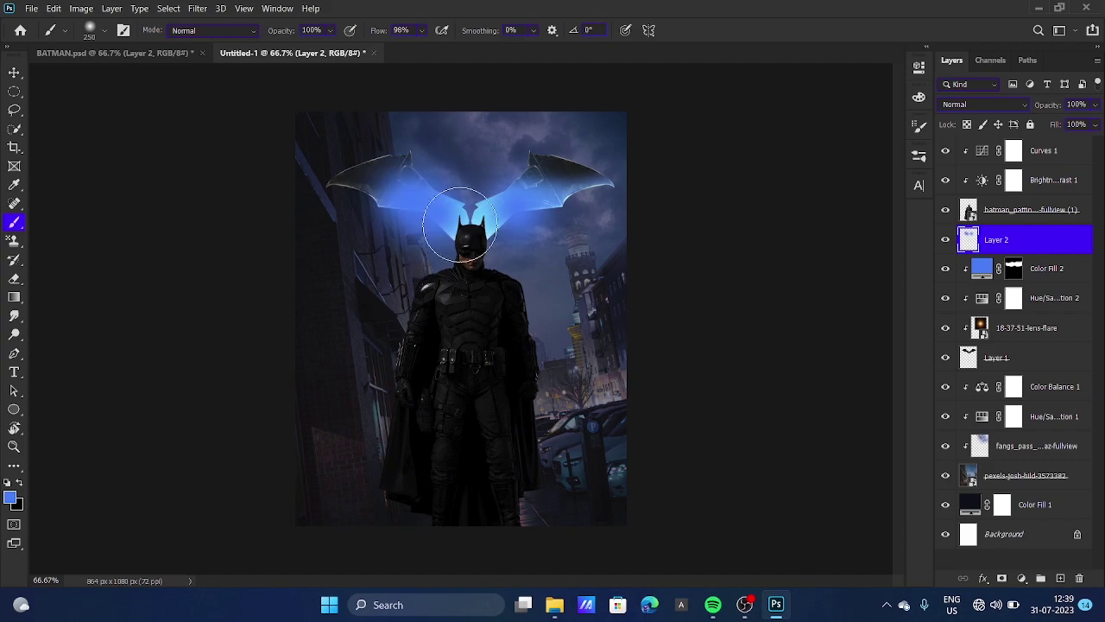
left_click(1021, 104)
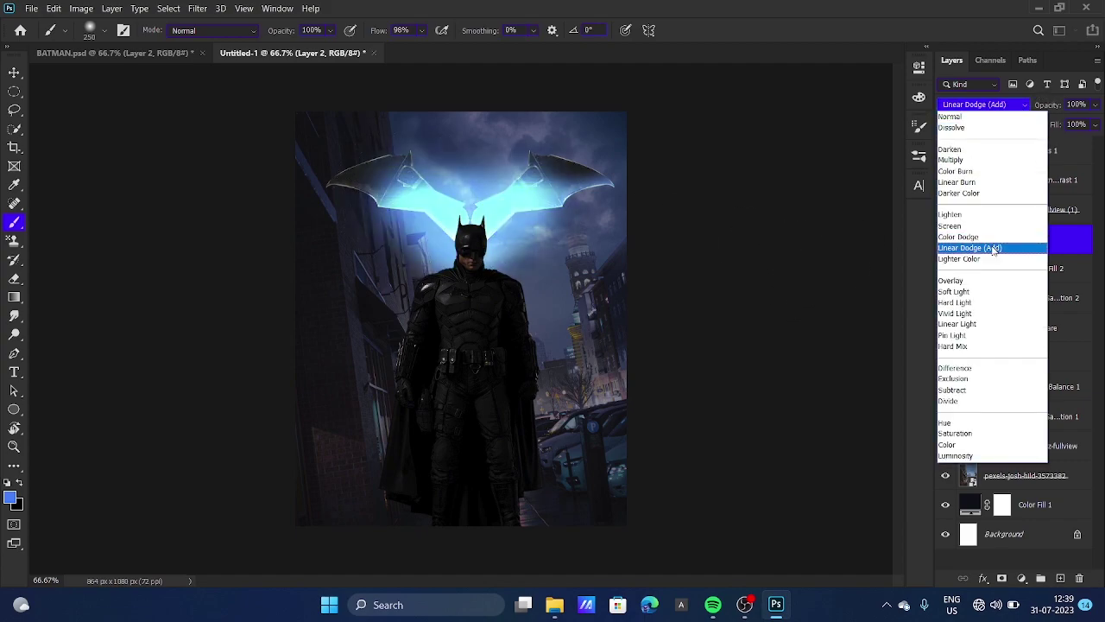
left_click(994, 249)
left_click(14, 278)
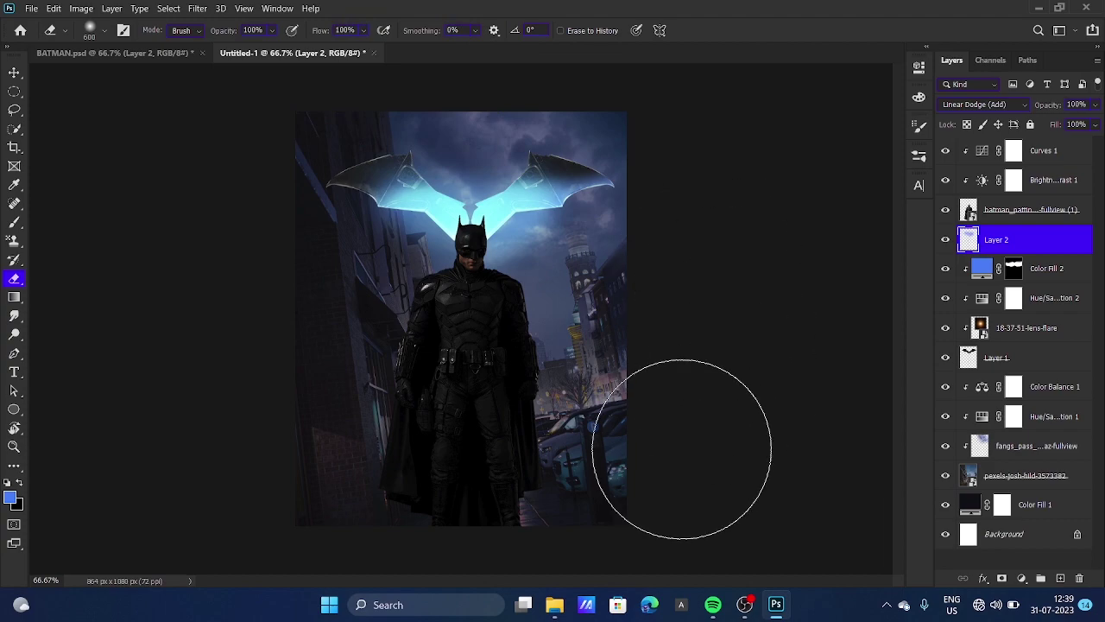
Step: Add a Color Balance layer clipped to Batman with midtones -37, +17, +61
left_click(1041, 208)
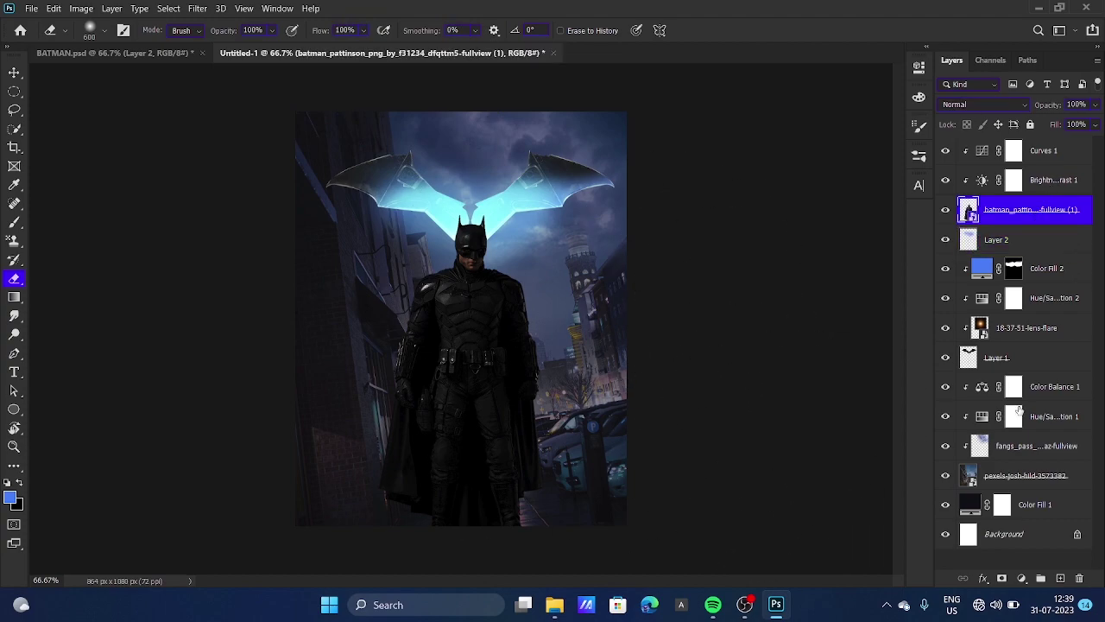
left_click(1021, 578)
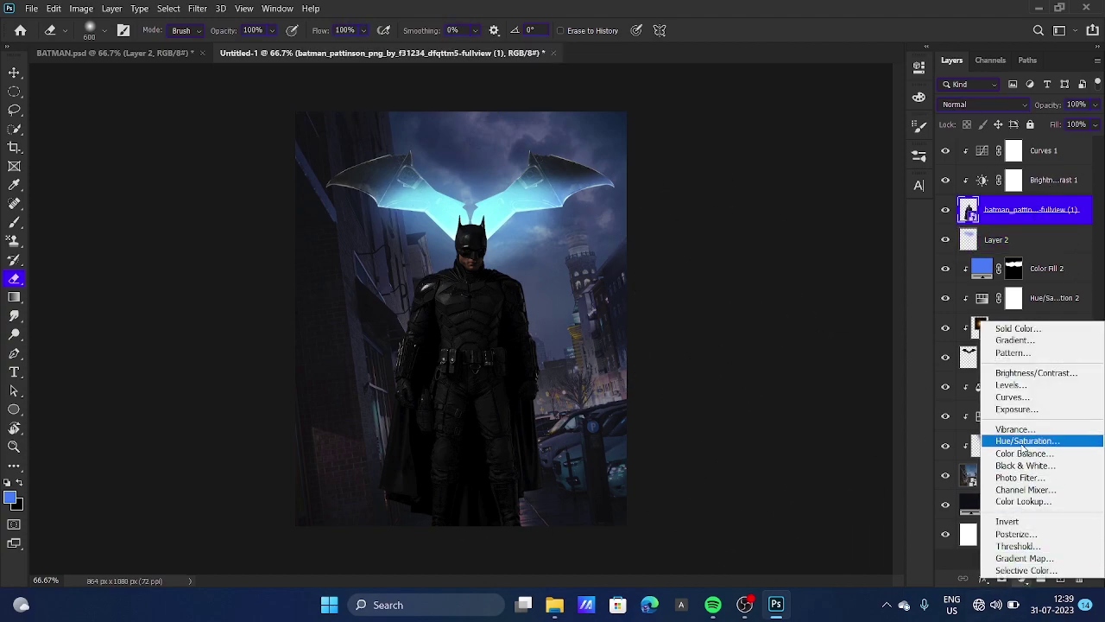
left_click(1025, 454)
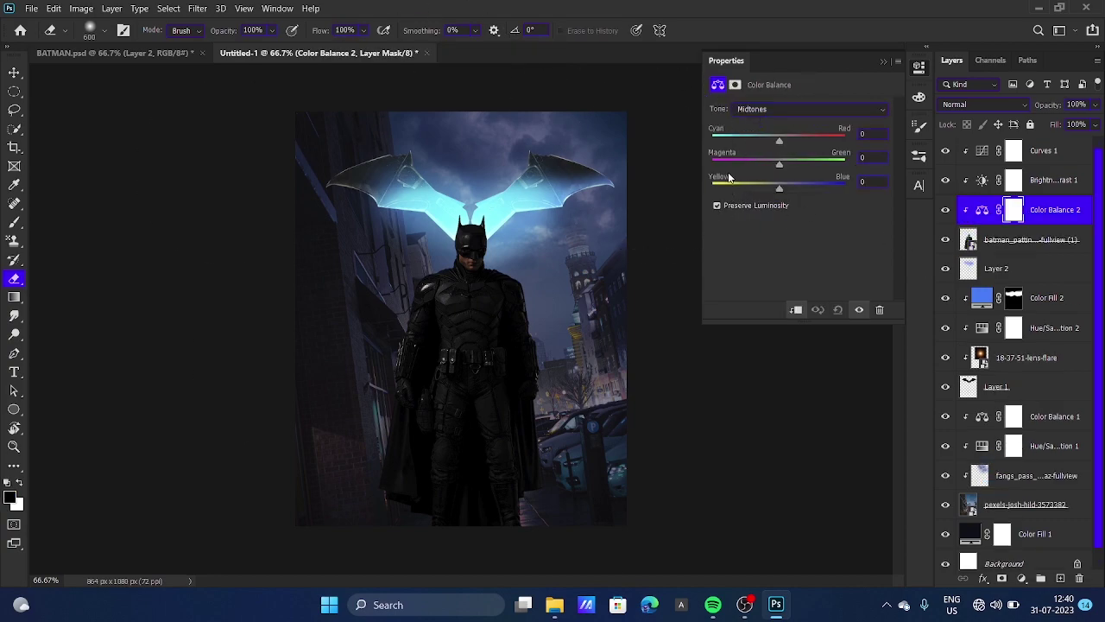
mouse_move(779, 136)
left_mouse_down()
mouse_move(748, 157)
mouse_move(784, 176)
mouse_move(785, 200)
mouse_move(790, 164)
mouse_move(755, 148)
left_mouse_up()
left_click(797, 310)
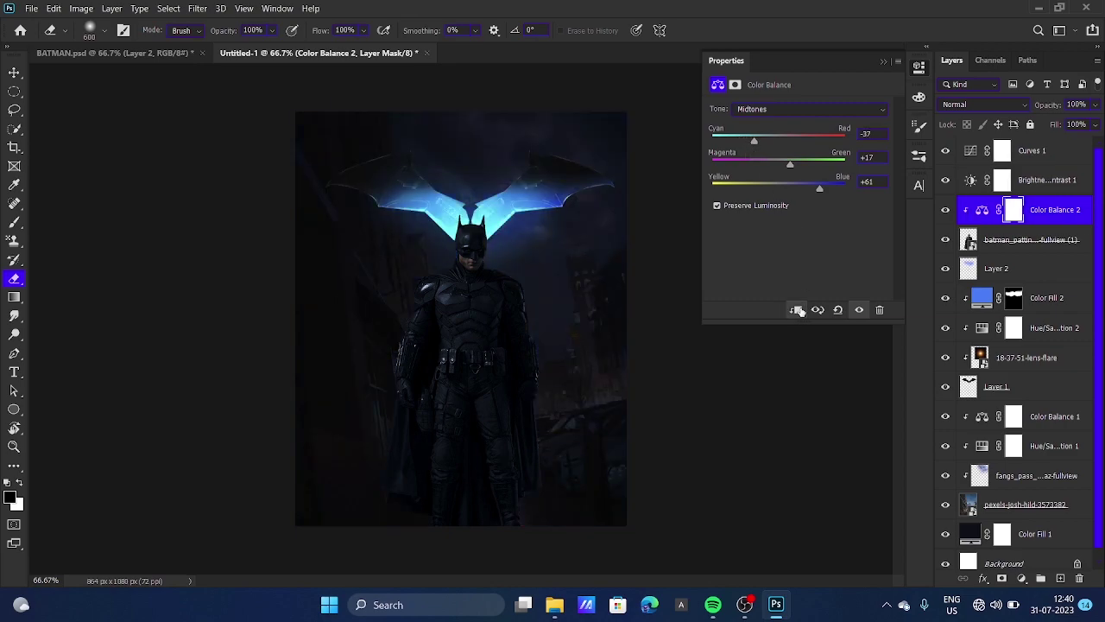
left_click(798, 311)
Step: Clip Curves 1 and Brightness/Contrast 1 to the layers below them
right_click(1065, 152)
left_click(916, 259)
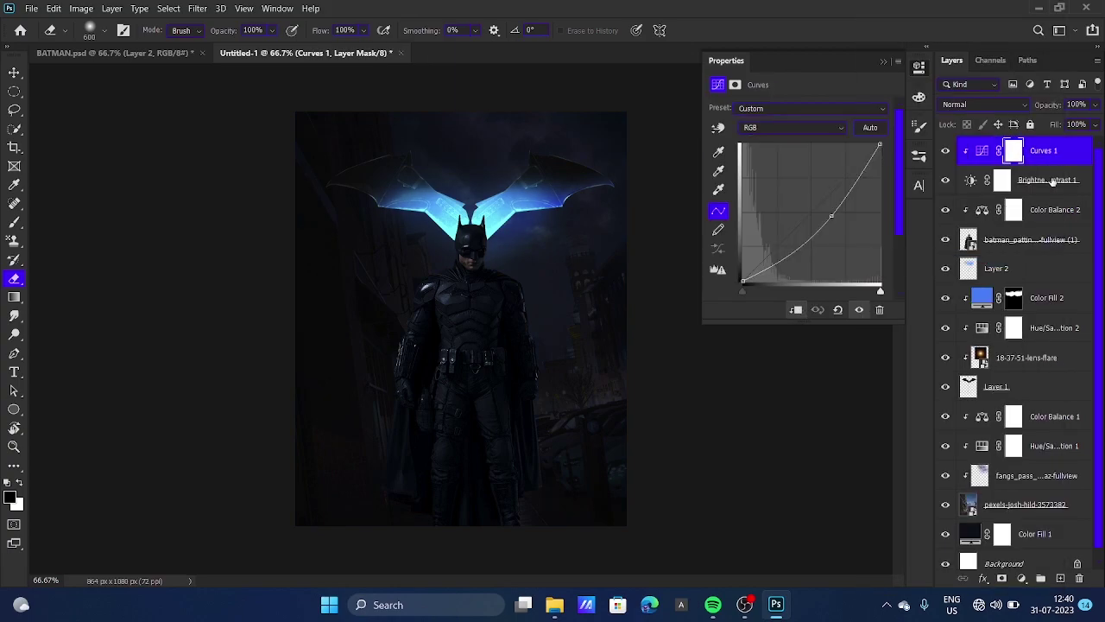
right_click(1072, 175)
left_click(937, 259)
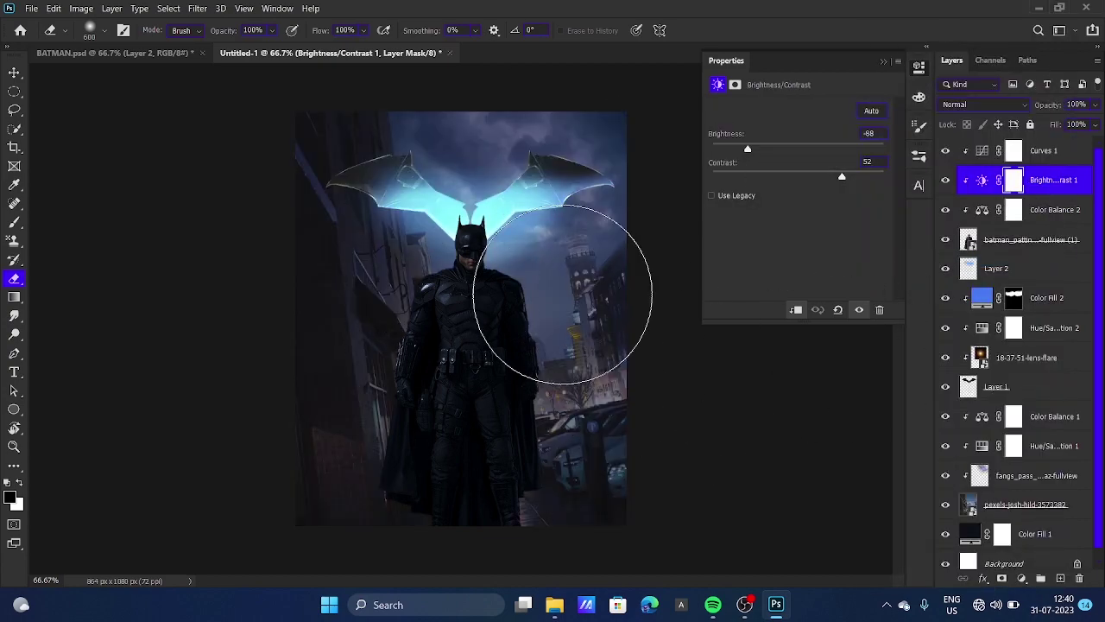
Step: Add a saturated blue Solid Color fill over Batman, blended in Linear Dodge (Add)
left_click(1015, 244)
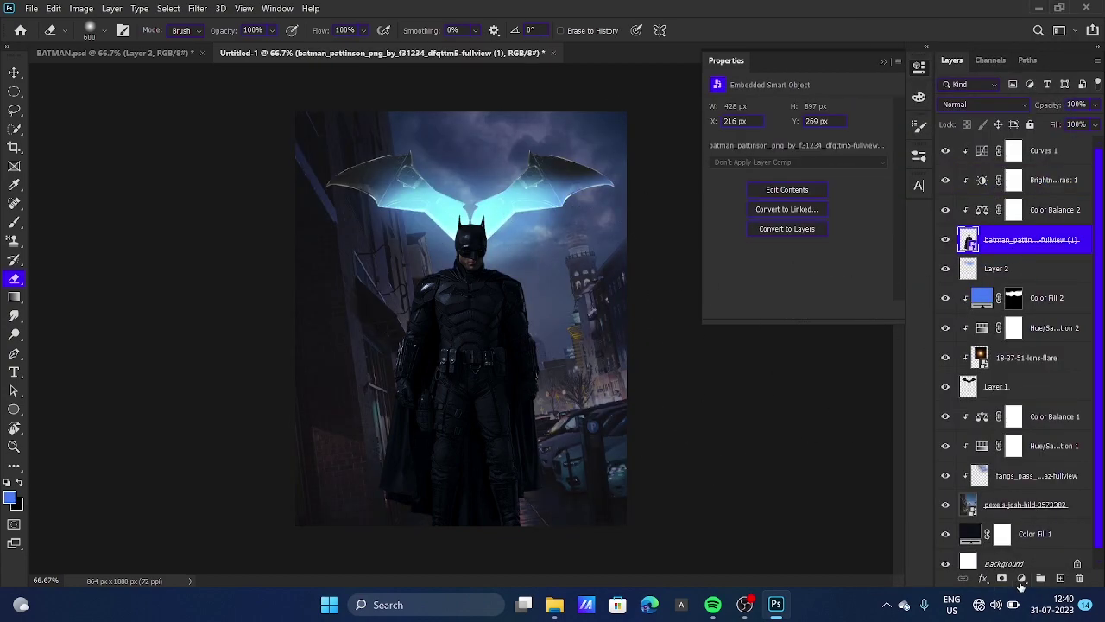
left_click(1022, 577)
left_click(1015, 335)
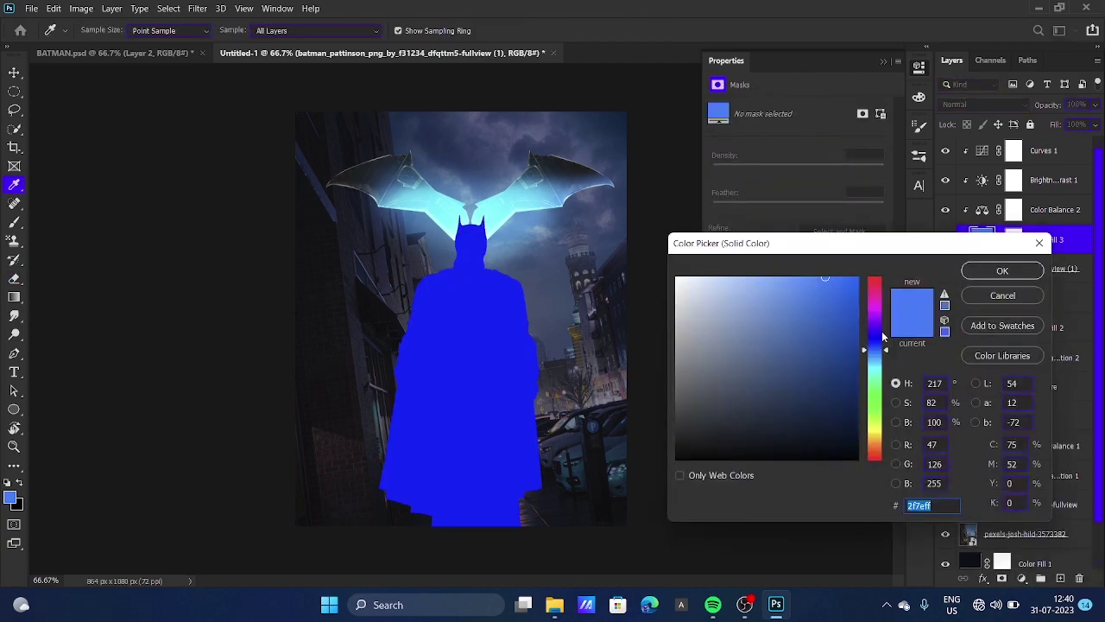
left_click_drag(886, 352, 890, 349)
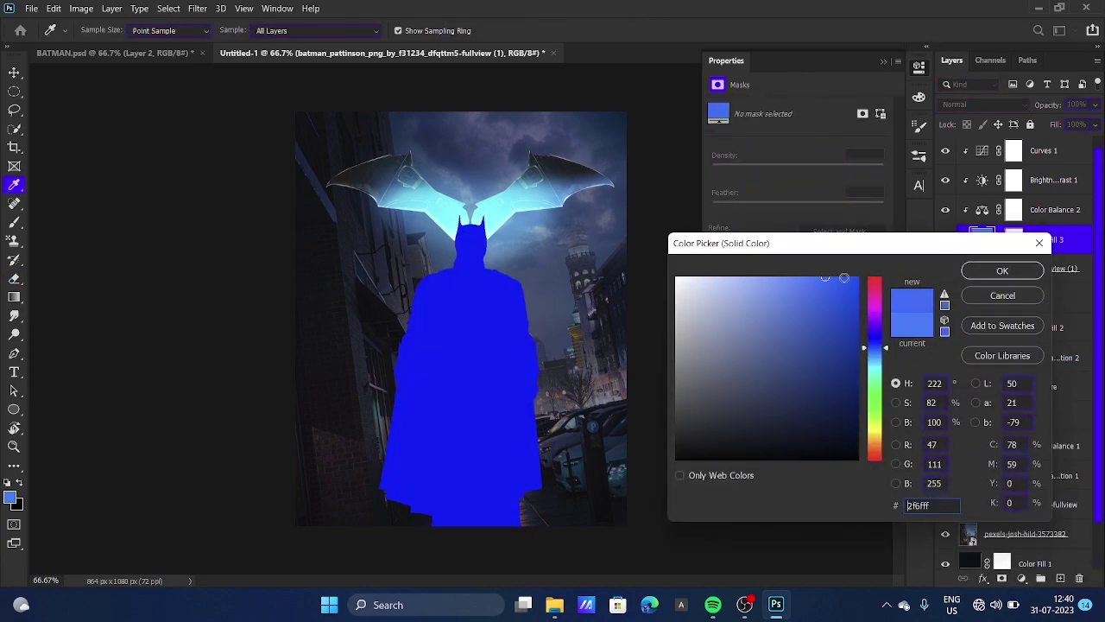
left_click_drag(844, 278, 964, 283)
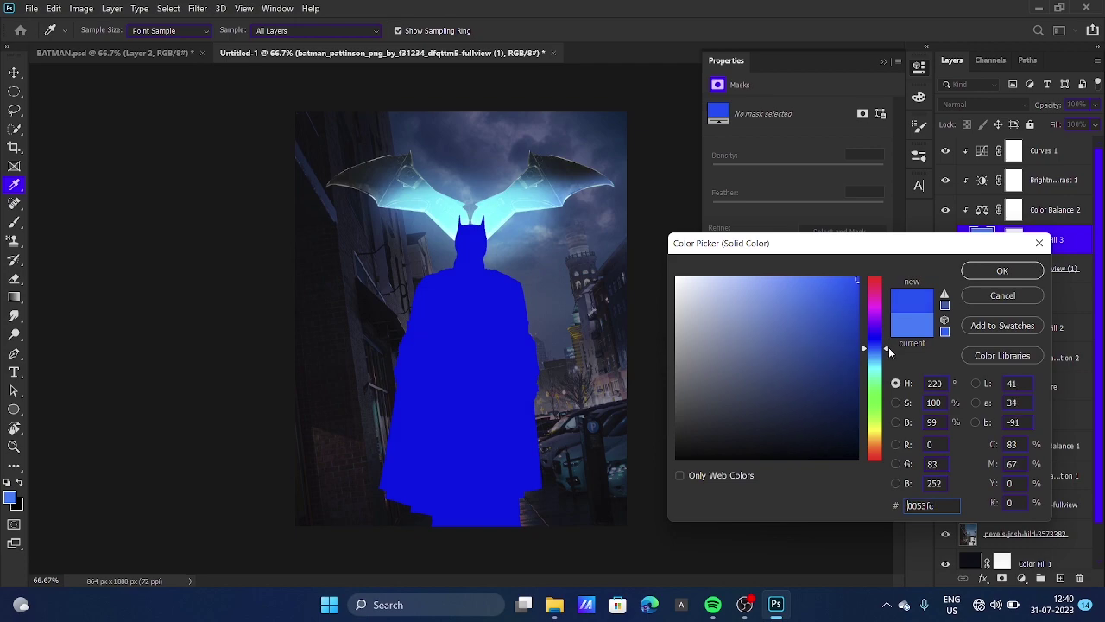
left_click(1002, 271)
left_click(984, 104)
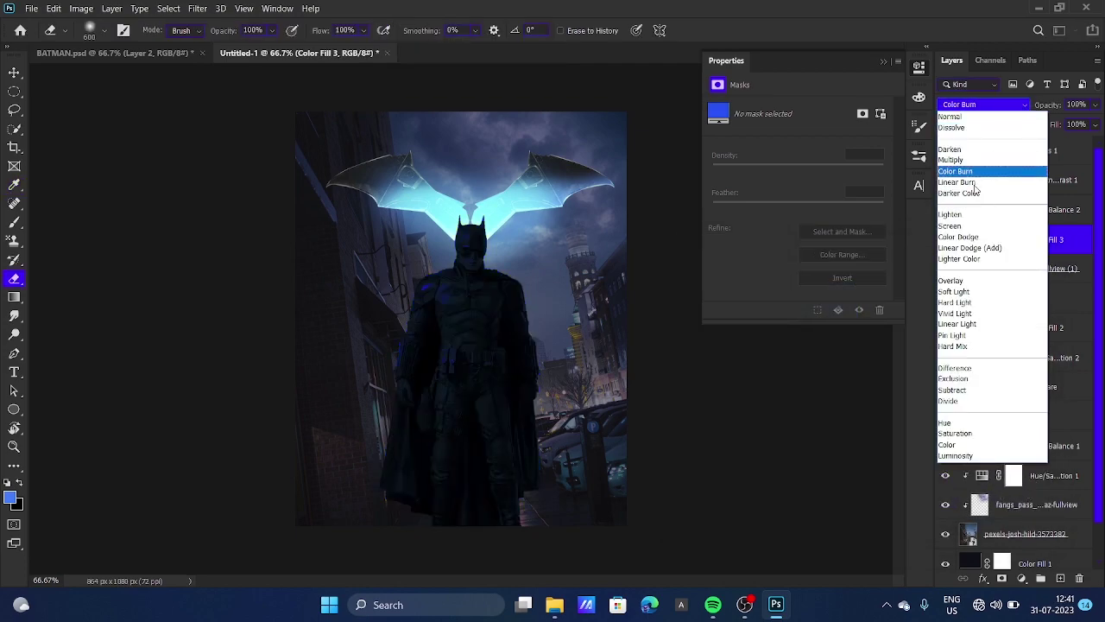
left_click(970, 248)
Step: Change Color Fill 3 to a lighter cyan (#00dbfc) and target its mask
double_click(975, 247)
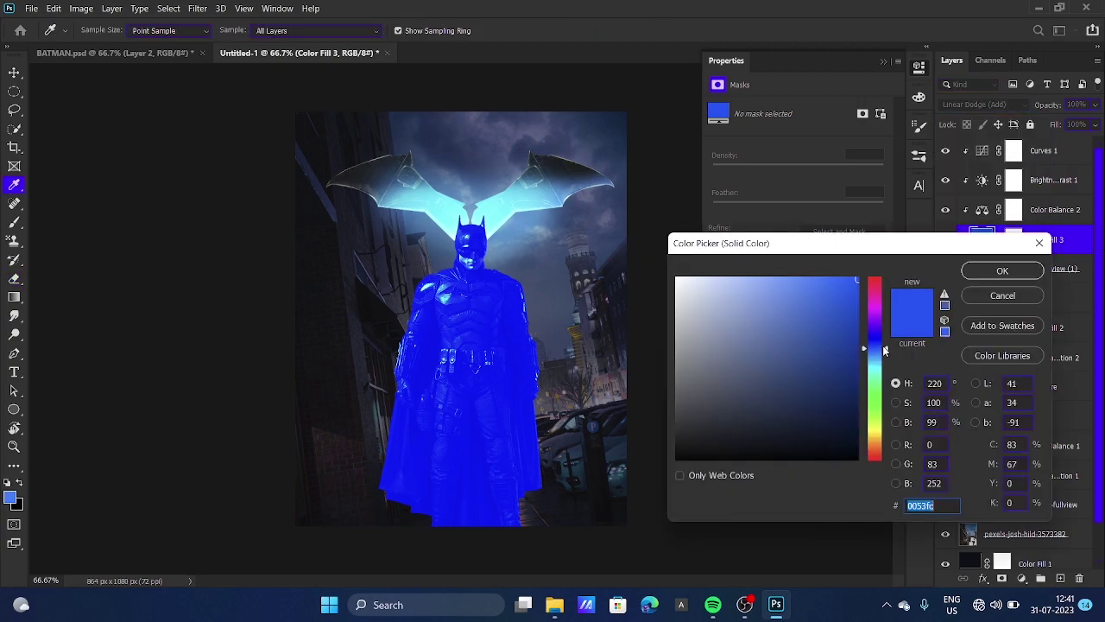
left_click_drag(884, 350, 894, 367)
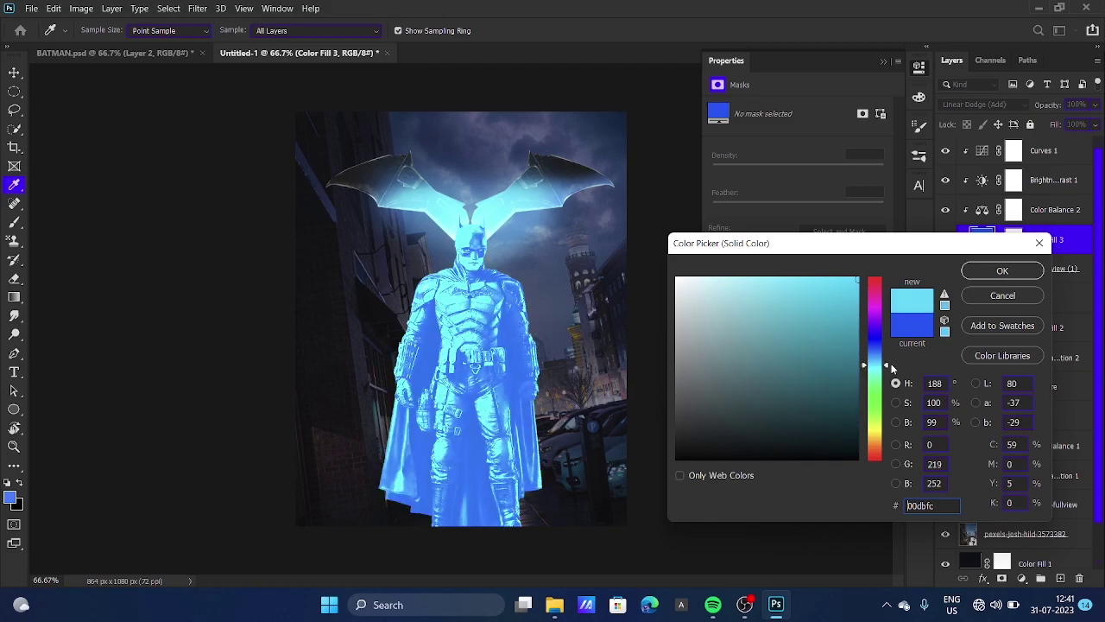
left_click(1000, 272)
key("e")
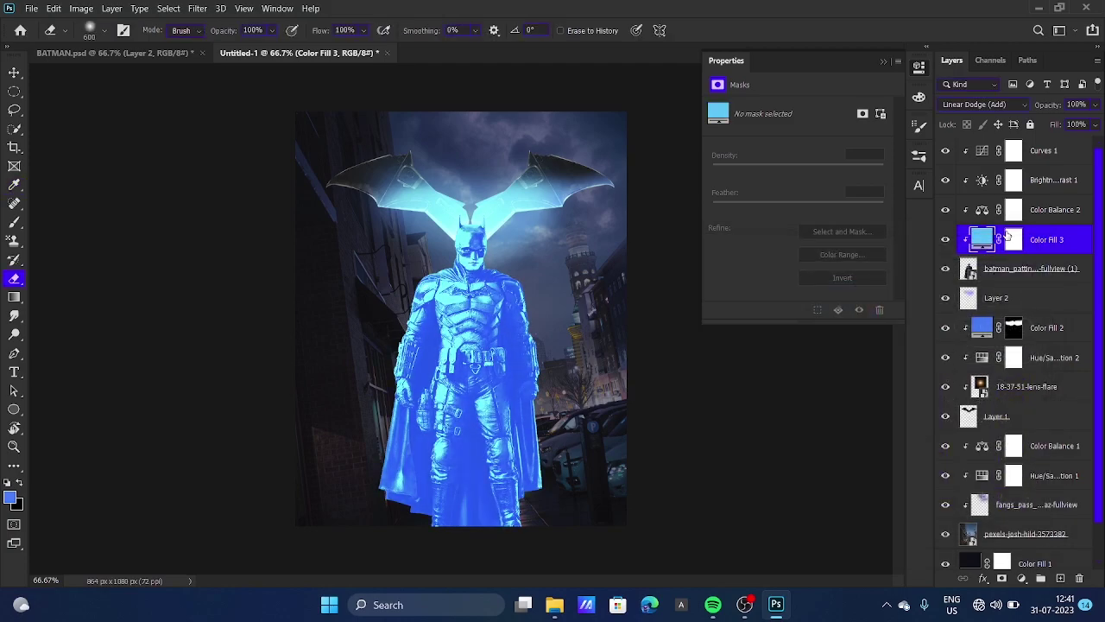
left_click(1014, 240)
Step: Invert Color Fill 3's mask and brush cyan glow along Batman's right ear
key("ctrl+i")
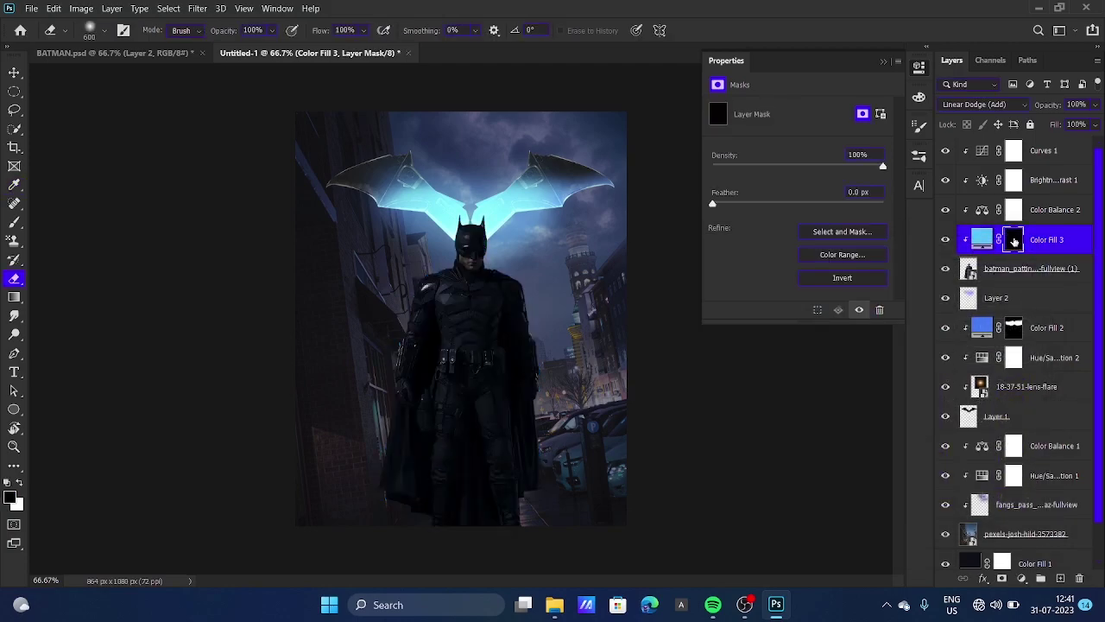
scroll(487, 259, "up", 5)
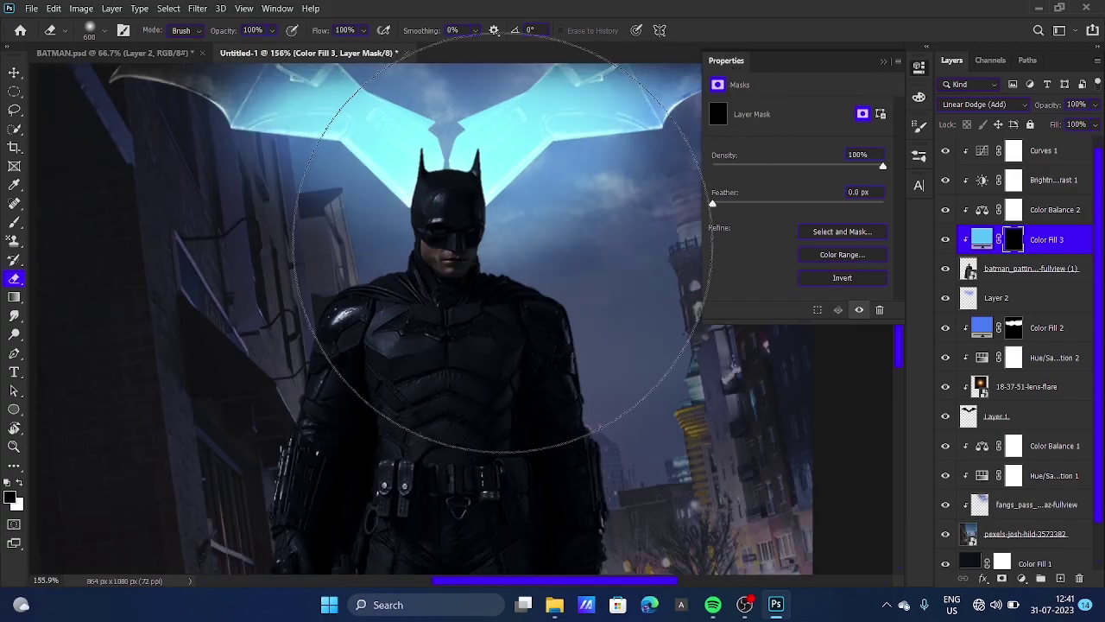
key("bracketleft")
key("bracketleft")
key("bracketleft")
key("bracketleft")
key("bracketleft")
key("bracketleft")
key("bracketleft")
key("bracketleft")
key("bracketleft")
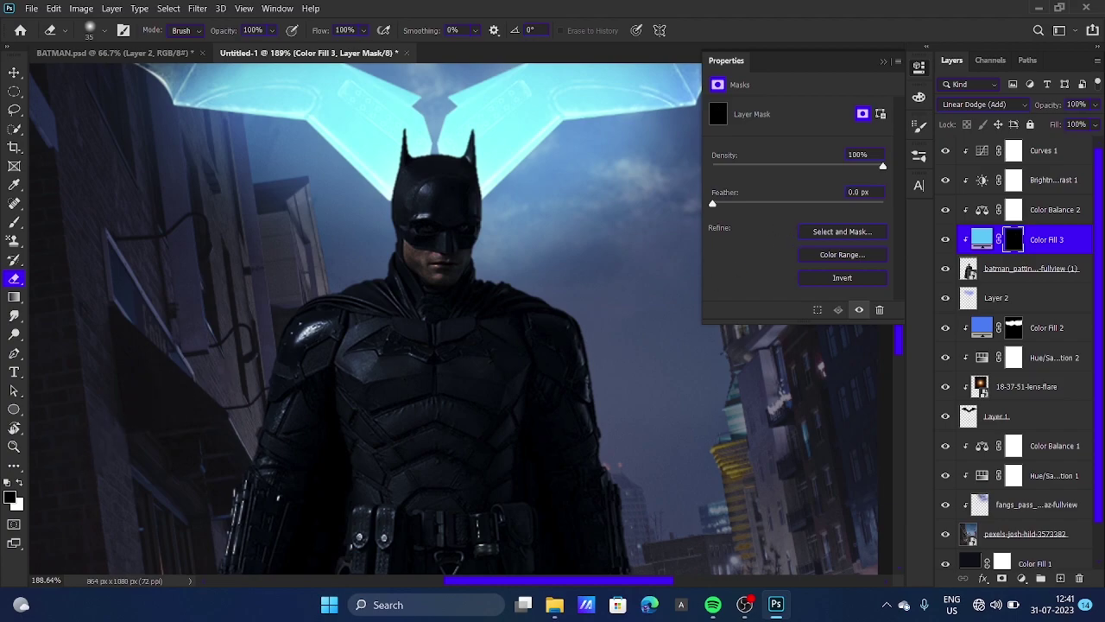
left_click(14, 222)
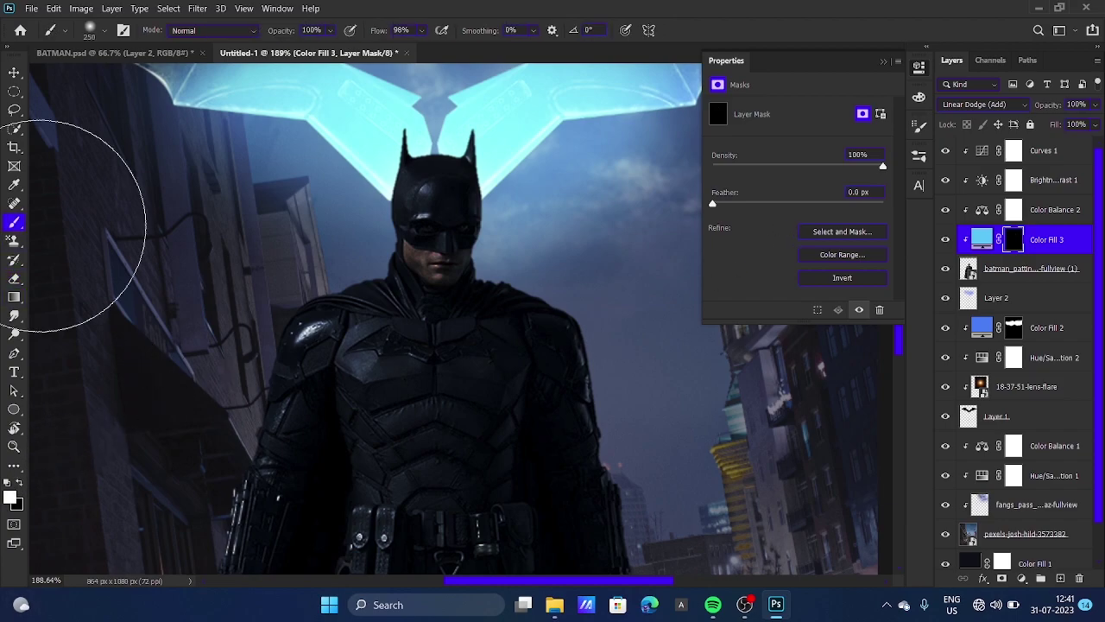
key("bracketleft")
key("bracketleft")
key("bracketleft")
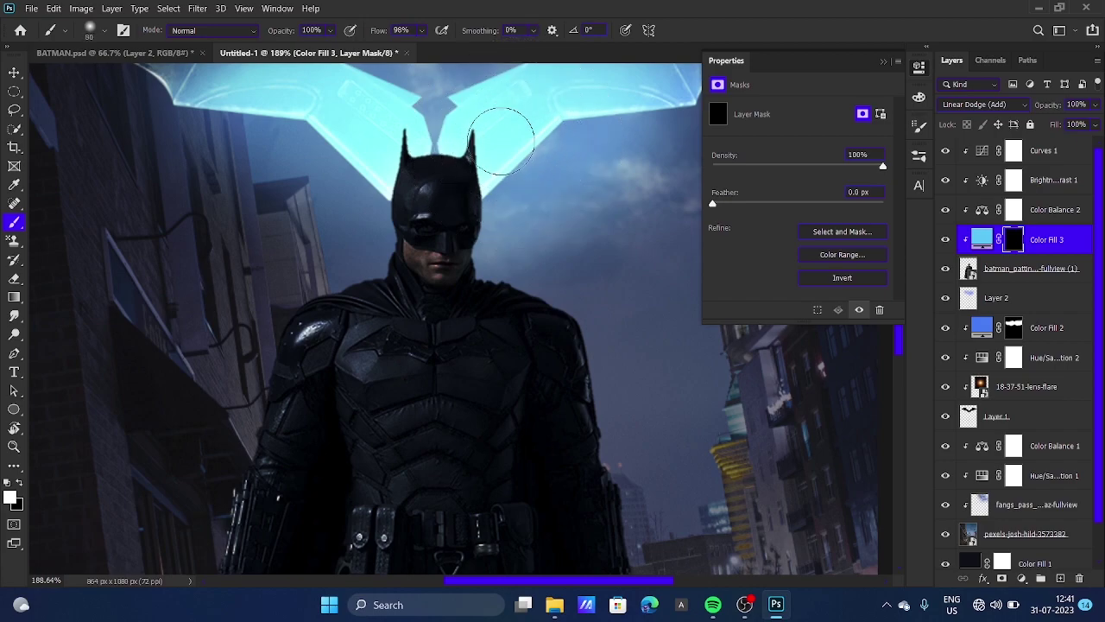
key("bracketleft")
key("bracketleft")
key("bracketleft")
key("bracketleft")
mouse_move(474, 139)
left_mouse_down()
mouse_move(493, 178)
mouse_move(473, 268)
mouse_move(486, 253)
mouse_move(602, 353)
mouse_move(639, 466)
left_mouse_up()
Step: Paint the rim glow down Batman's right shoulder and arm edge
scroll(651, 364, "down", 1)
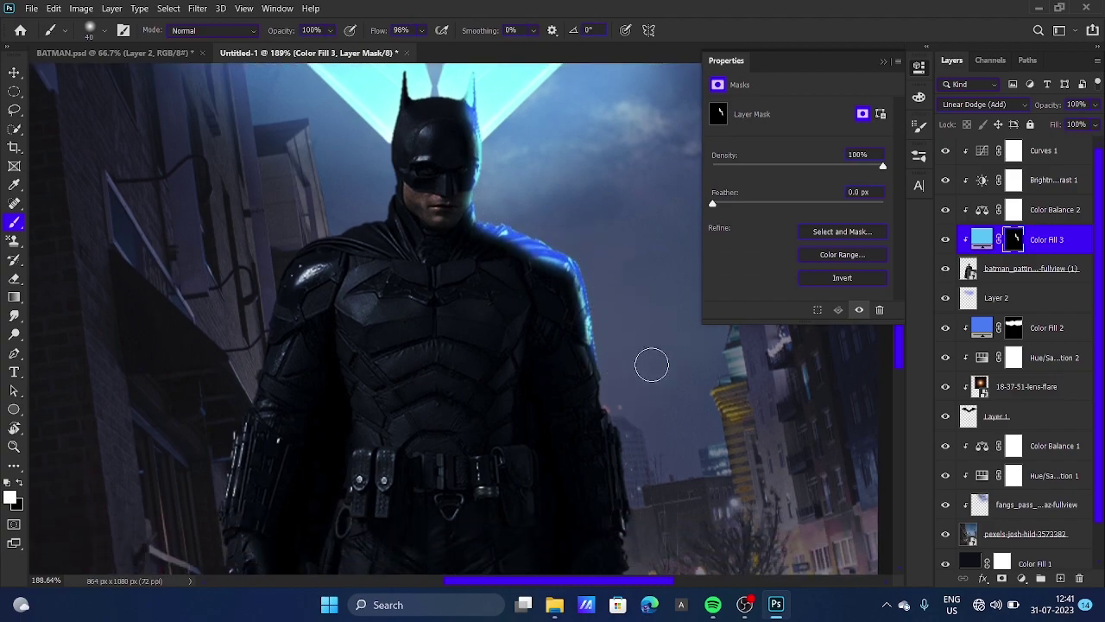
scroll(651, 364, "down", 1)
mouse_move(619, 301)
left_mouse_down()
mouse_move(637, 431)
mouse_move(628, 456)
left_mouse_up()
scroll(668, 389, "down", 4)
left_click_drag(639, 353, 650, 443)
scroll(600, 355, "up", 5)
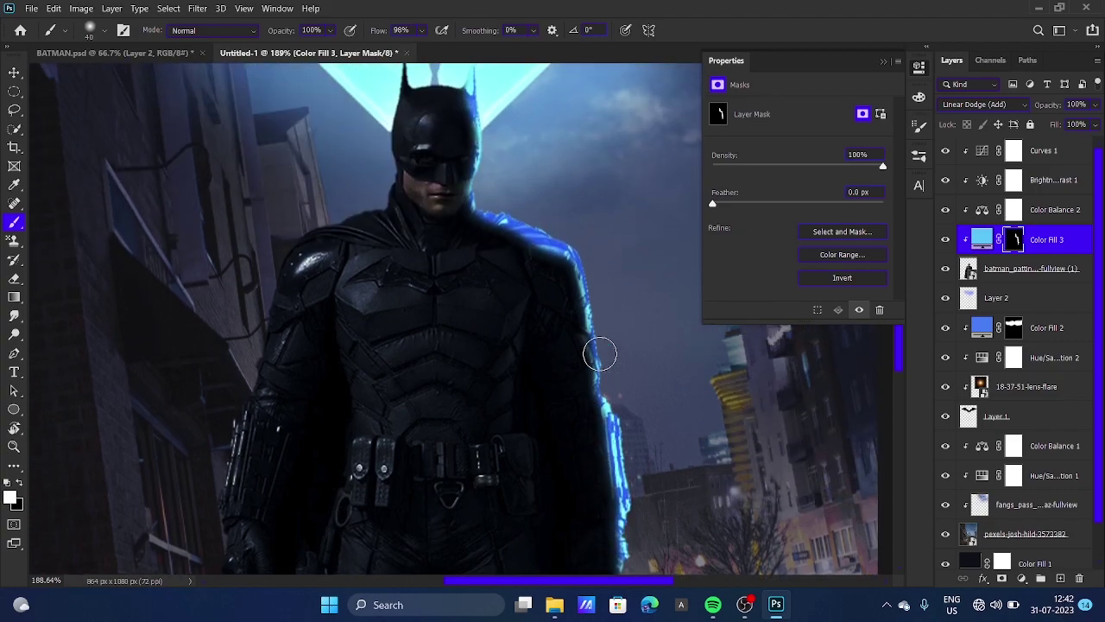
scroll(600, 354, "up", 1)
Step: Paint glow along the cowl top, Batman's left shoulder and arm, and the cape's left edge
mouse_move(456, 131)
left_mouse_down()
mouse_move(404, 137)
mouse_move(370, 157)
mouse_move(397, 260)
mouse_move(259, 307)
left_mouse_up()
scroll(260, 306, "down", 3)
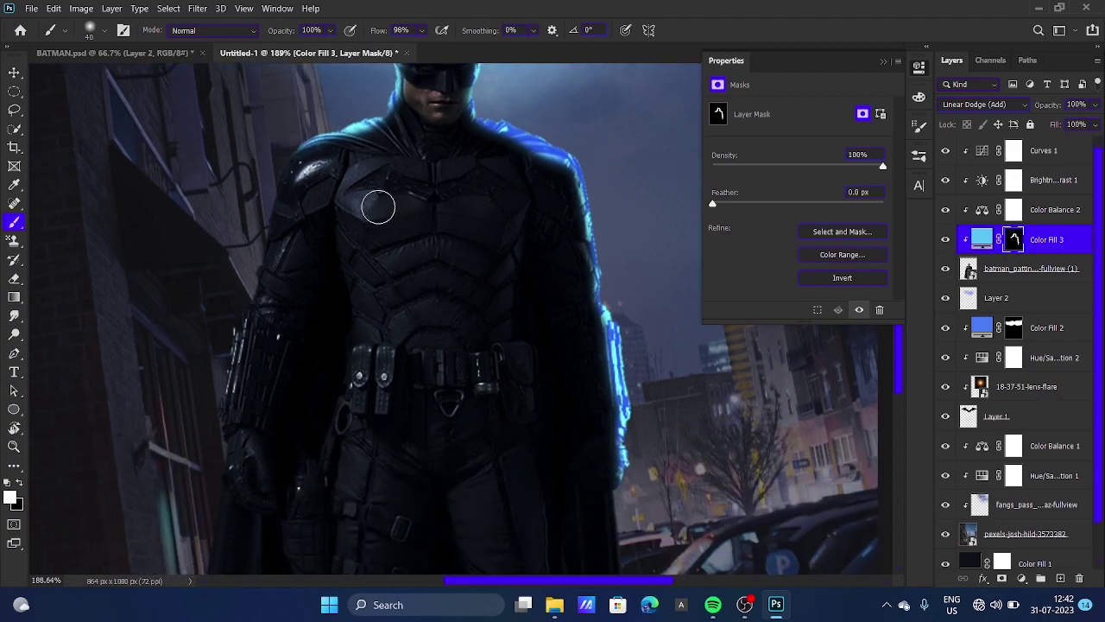
mouse_move(249, 202)
left_mouse_down()
mouse_move(213, 314)
mouse_move(237, 270)
left_mouse_up()
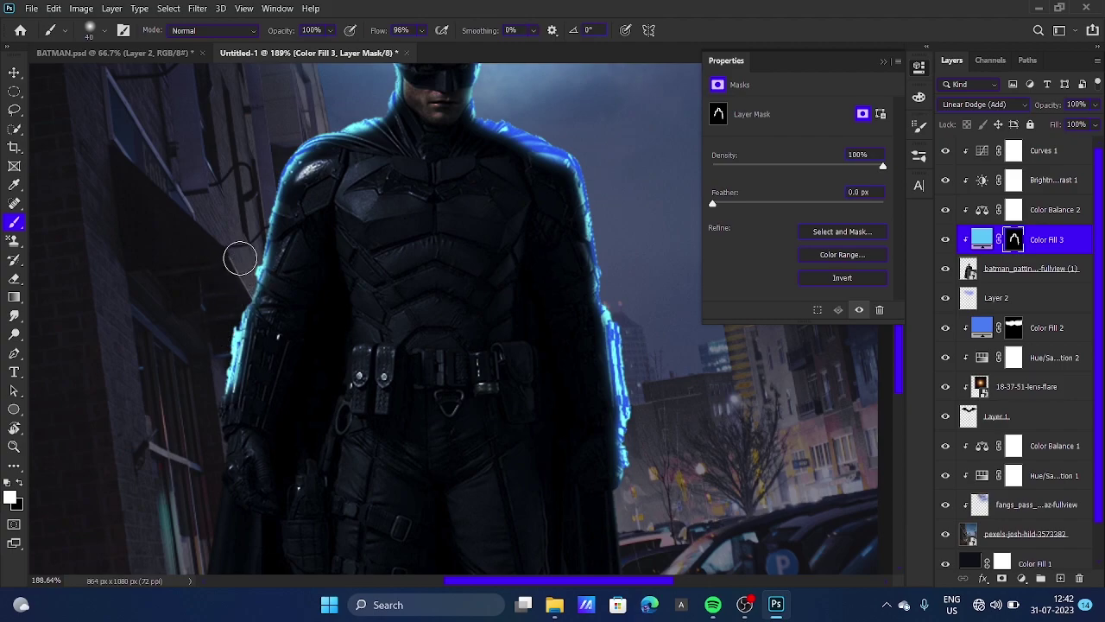
scroll(259, 238, "down", 3)
scroll(259, 276, "down", 3)
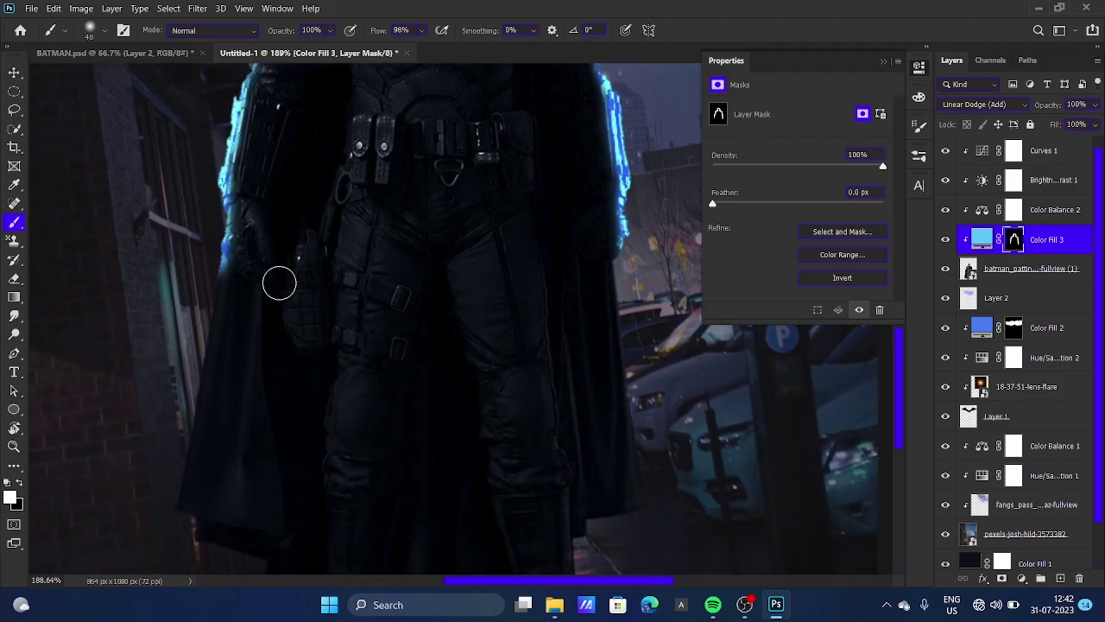
left_click_drag(204, 178, 199, 337)
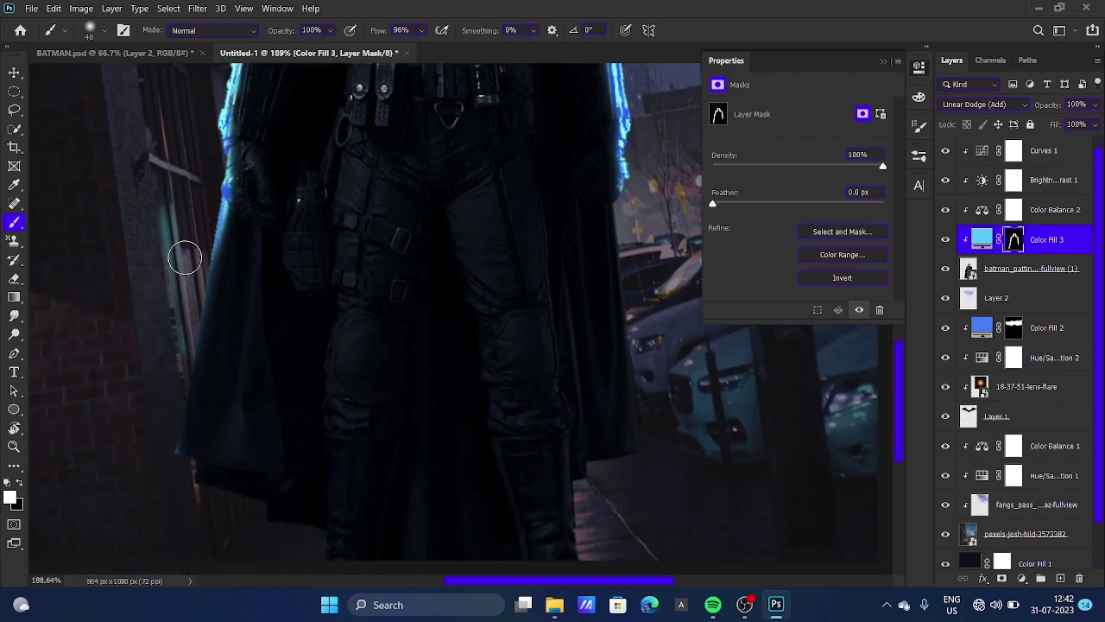
left_click_drag(190, 251, 156, 440)
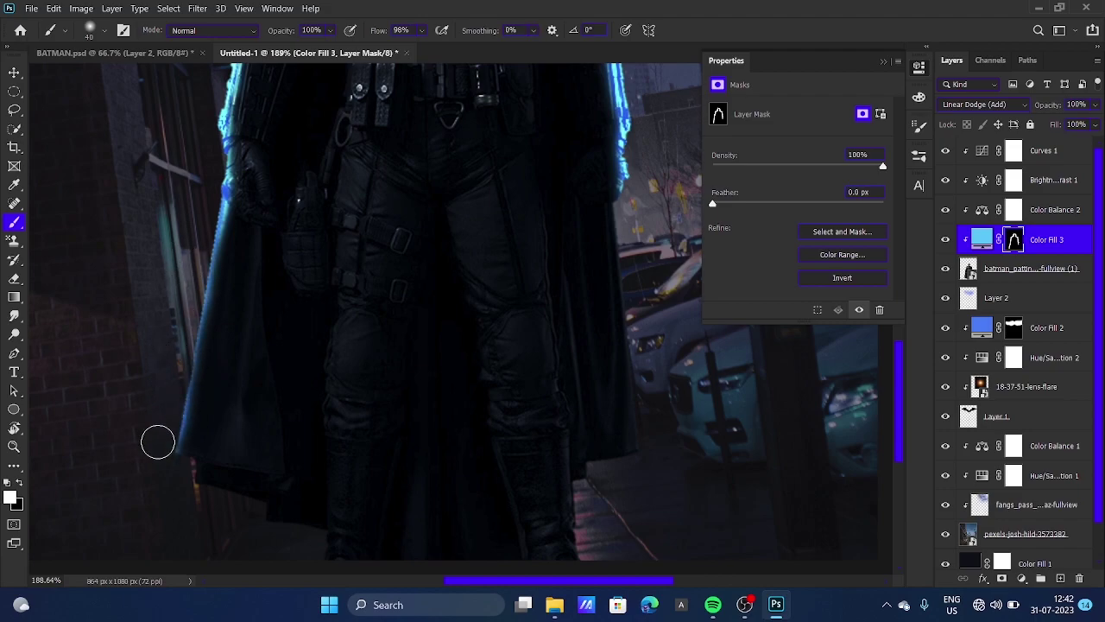
scroll(281, 325, "down", 3)
scroll(280, 324, "down", 3)
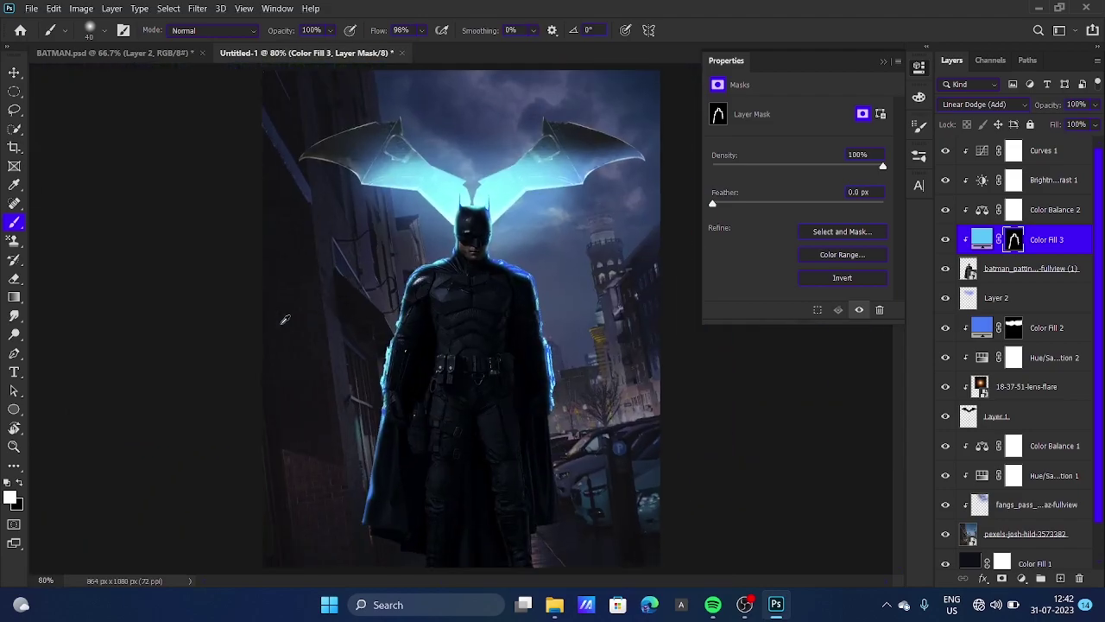
scroll(506, 309, "up", 2)
Step: With a 100 px brush, brighten glow on cowl, neck and shoulders; hide the chest glow at 60 px
key("bracketright")
key("bracketright")
key("bracketright")
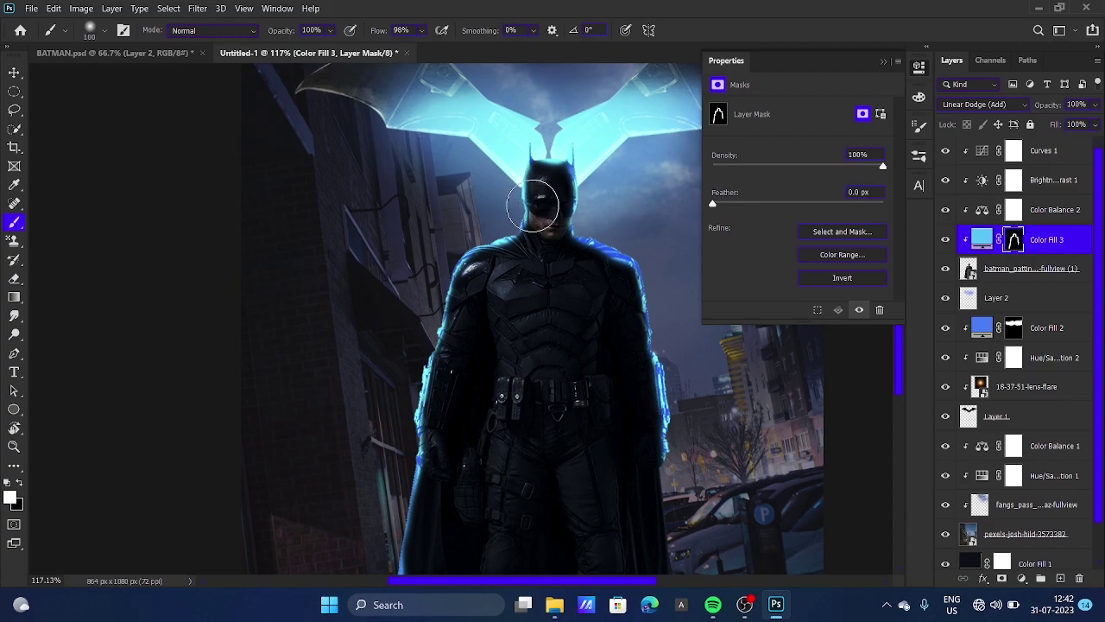
left_click_drag(533, 205, 544, 207)
left_click_drag(579, 136, 587, 164)
mouse_move(503, 220)
left_mouse_down()
mouse_move(518, 228)
mouse_move(462, 240)
mouse_move(471, 259)
mouse_move(402, 268)
mouse_move(494, 283)
left_mouse_up()
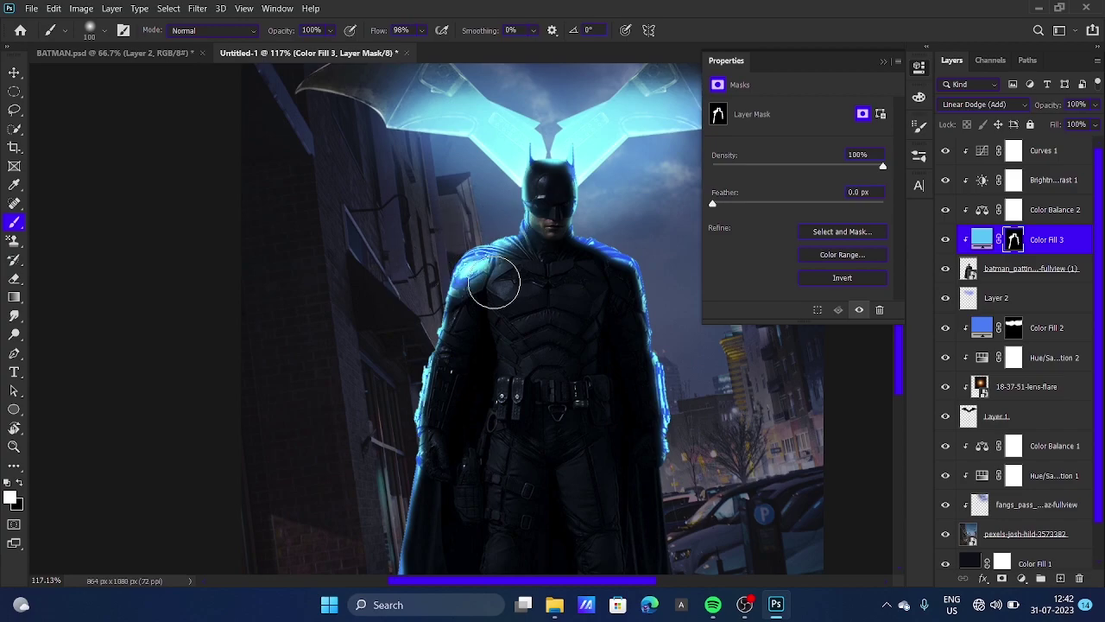
key("ctrl+z")
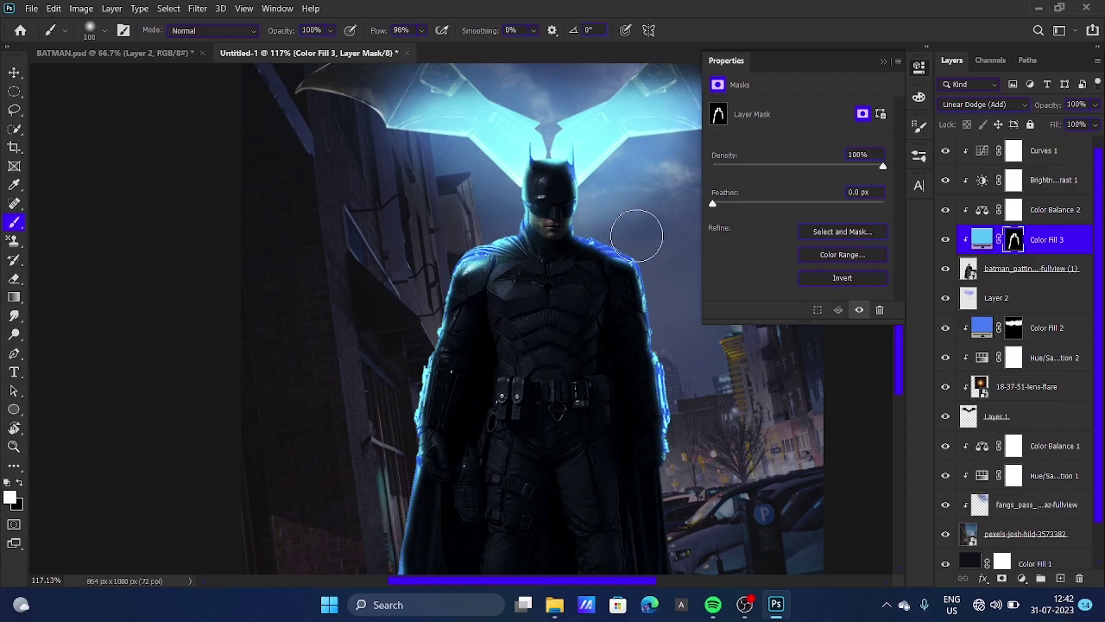
left_click_drag(620, 226, 591, 222)
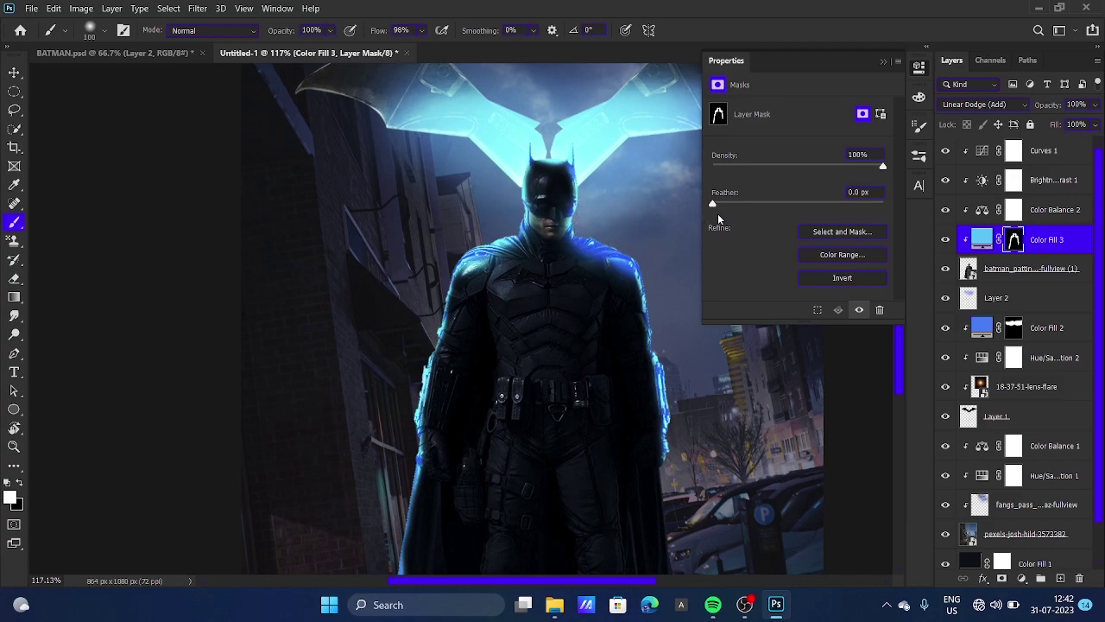
left_click_drag(735, 313, 708, 375)
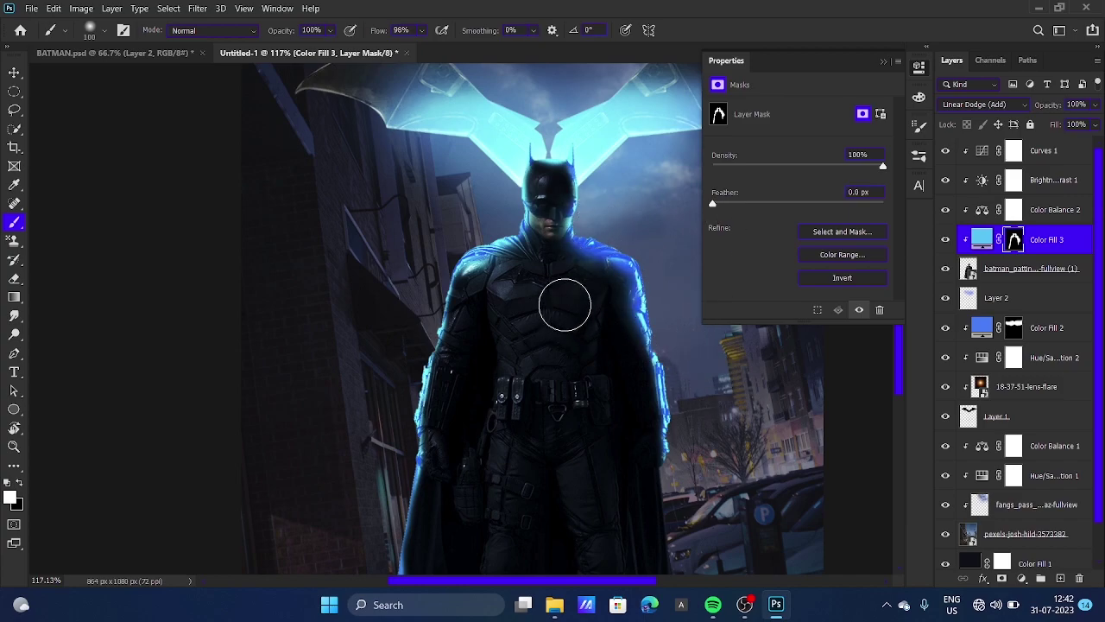
key("bracketleft")
key("bracketleft")
key("bracketleft")
left_click_drag(580, 267, 598, 285)
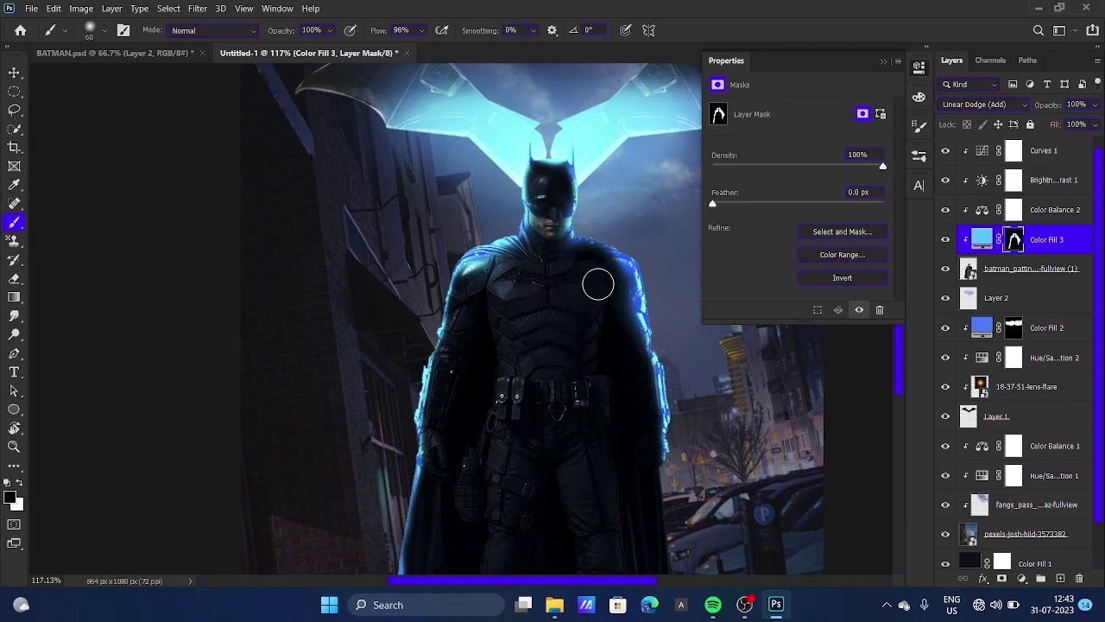
key("ctrl+0")
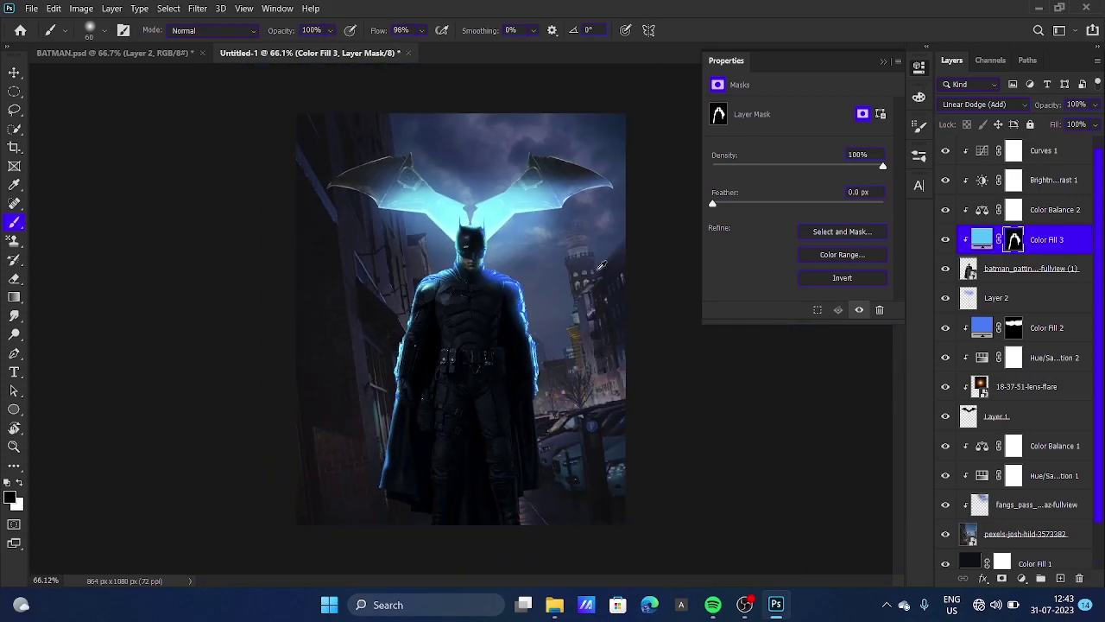
Step: Darken the street background with Hue/Saturation lightness -58 and push Color Balance midtones to +17 blue
left_click(129, 54)
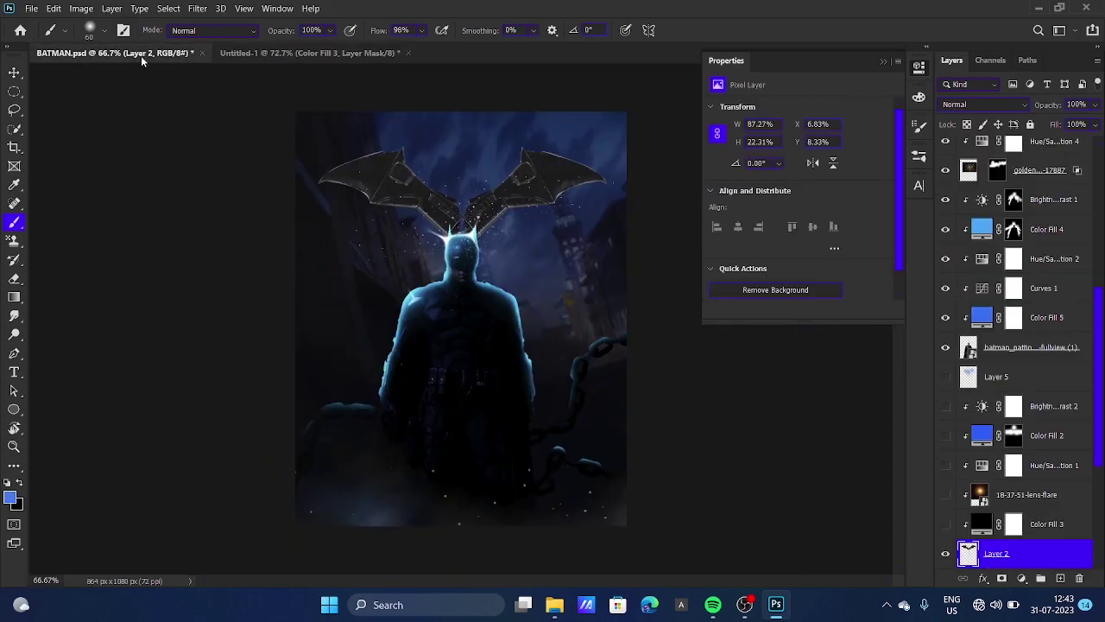
left_click(302, 54)
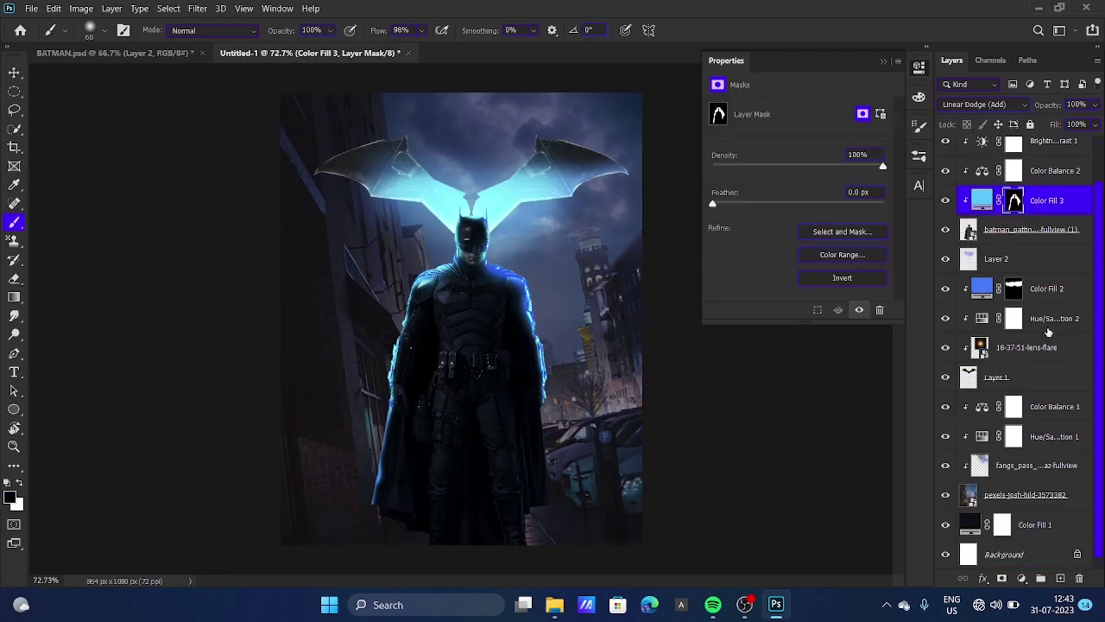
left_click(983, 498)
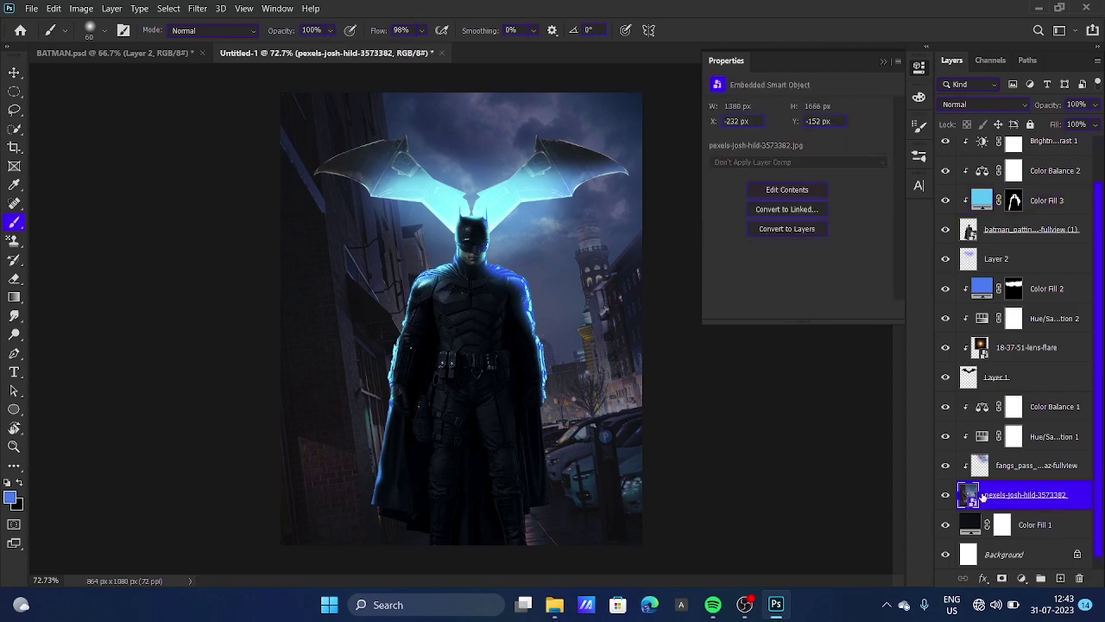
left_click(982, 439)
left_click_drag(761, 221, 741, 223)
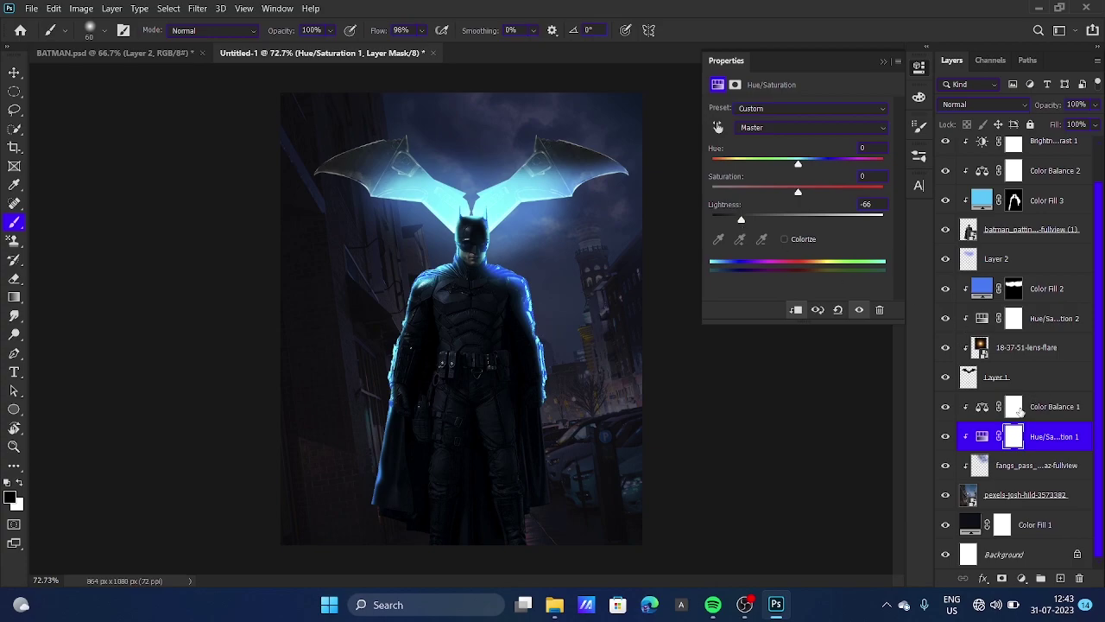
left_click(973, 411)
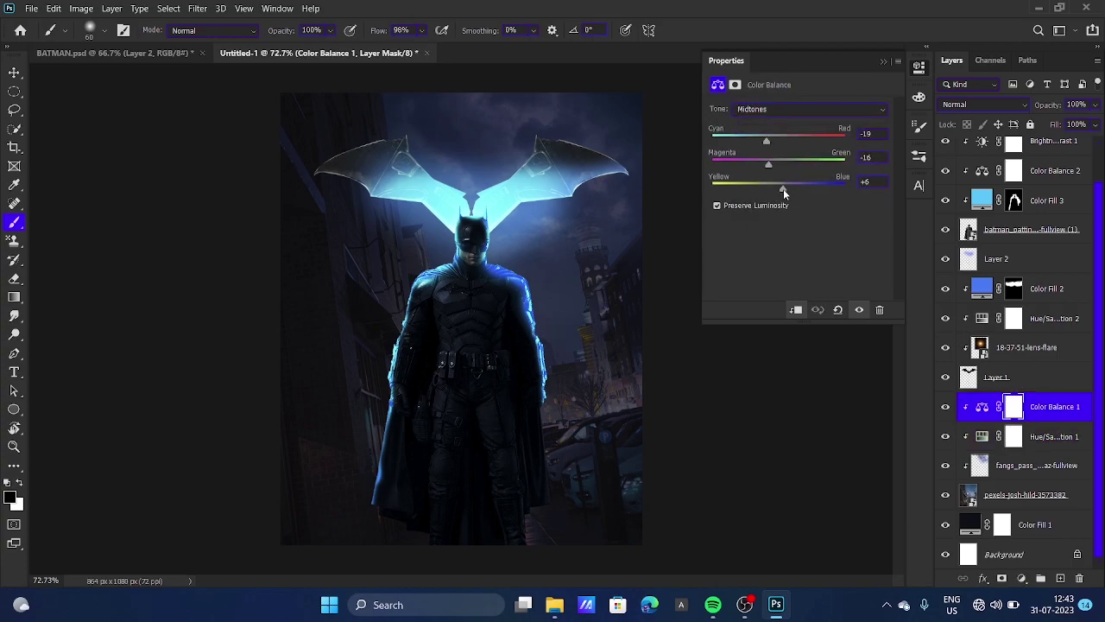
left_click_drag(784, 188, 791, 190)
Step: Darken Batman with Brightness/Contrast at -98 and a lowered Curves 1, then shift Color Fill 3's hue
scroll(1029, 167, "up", 1)
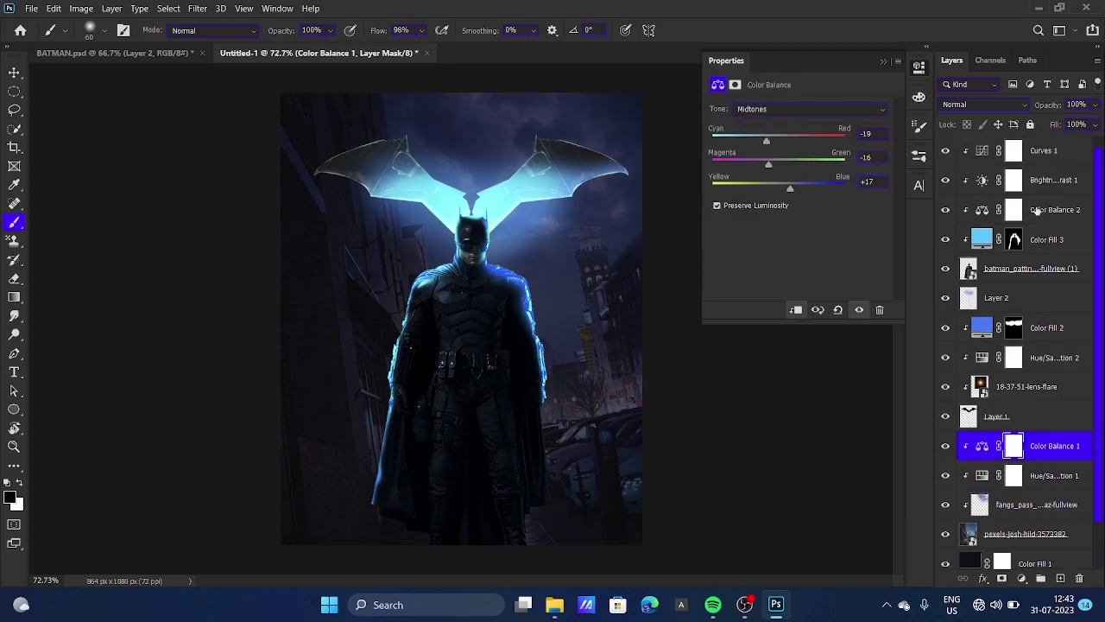
left_click(982, 152)
left_click(982, 180)
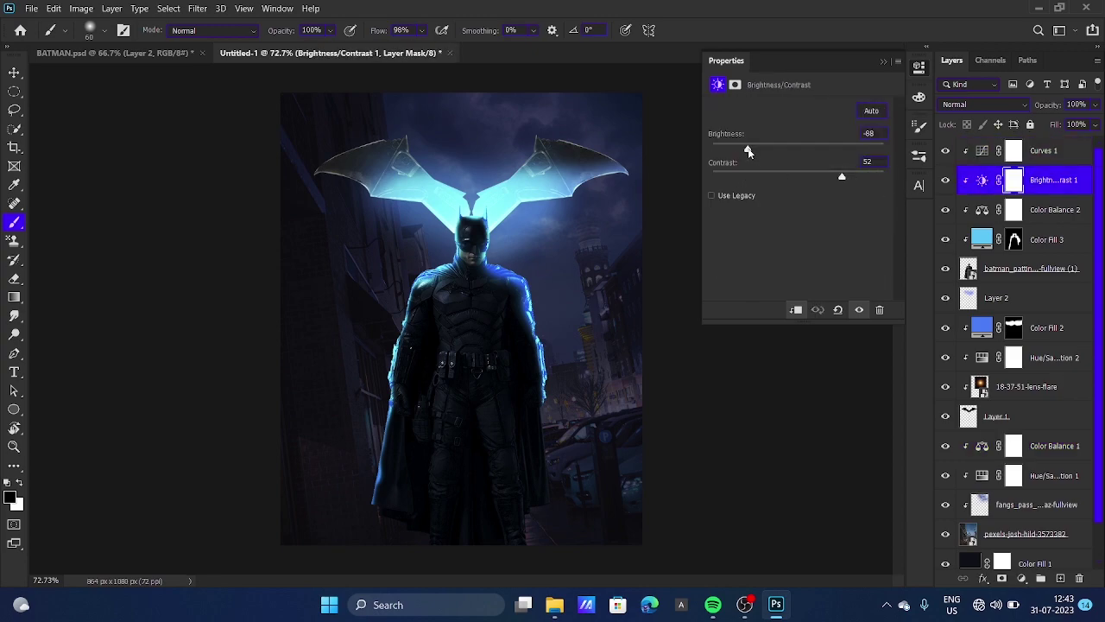
left_click_drag(749, 152, 738, 153)
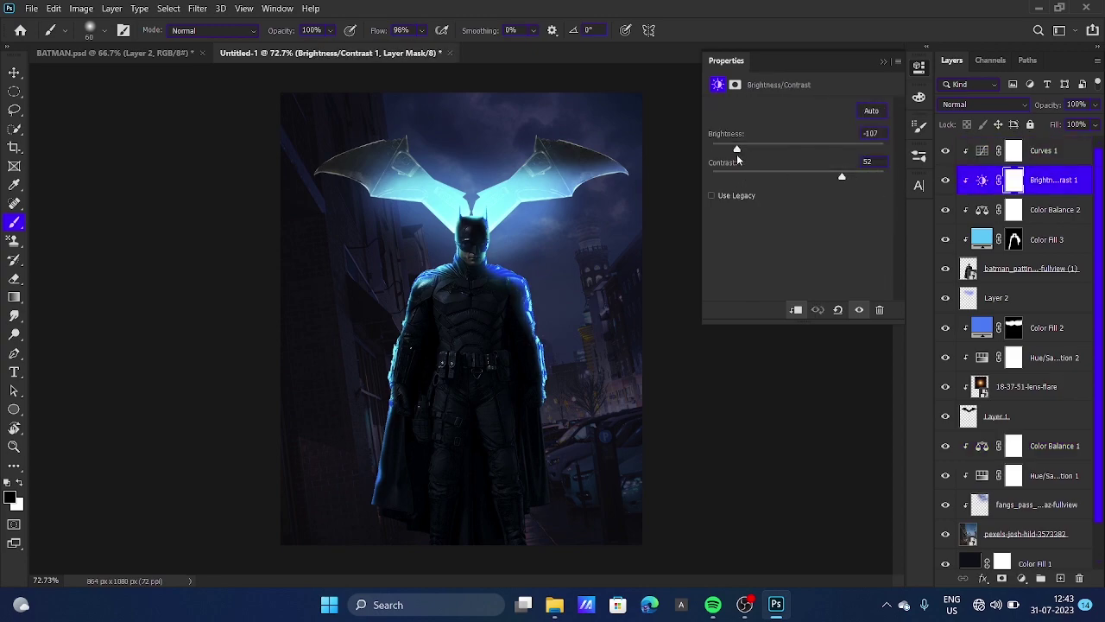
left_click(985, 152)
left_click_drag(831, 216, 835, 229)
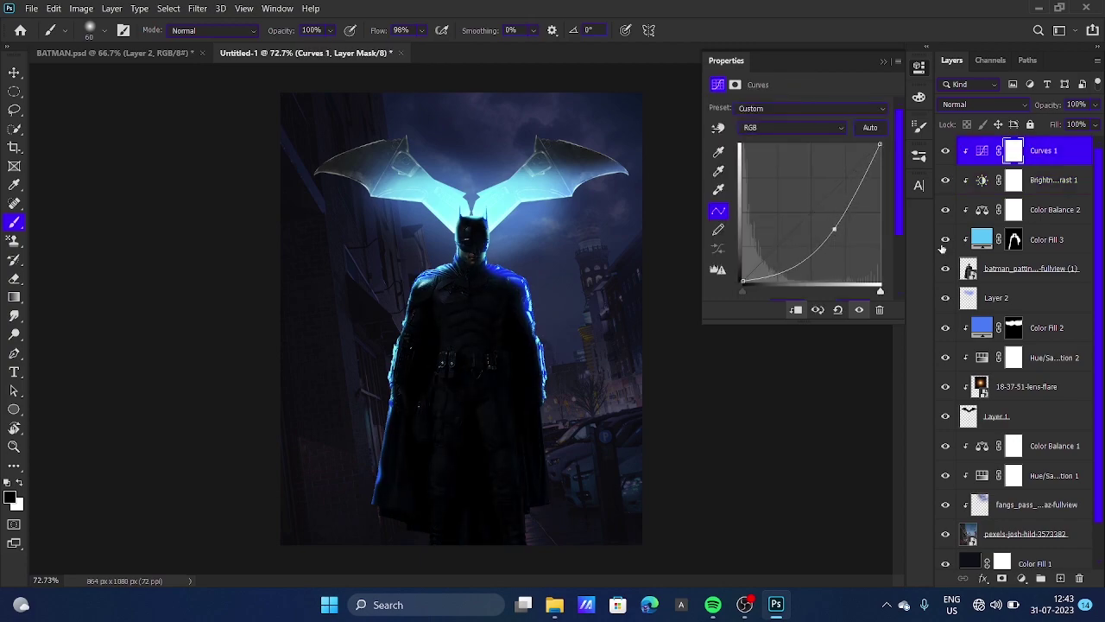
double_click(982, 239)
left_click_drag(889, 364, 894, 368)
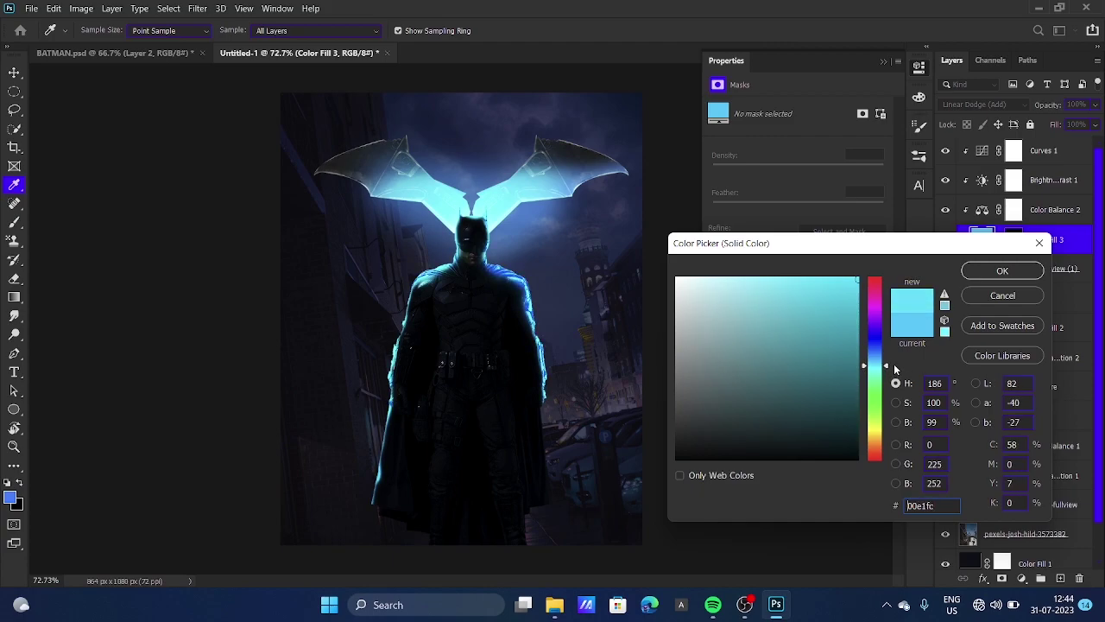
Step: Confirm the new cyan glow colour and rasterize the pexels-josh-hild-3573382 street photo layer
left_click(1002, 270)
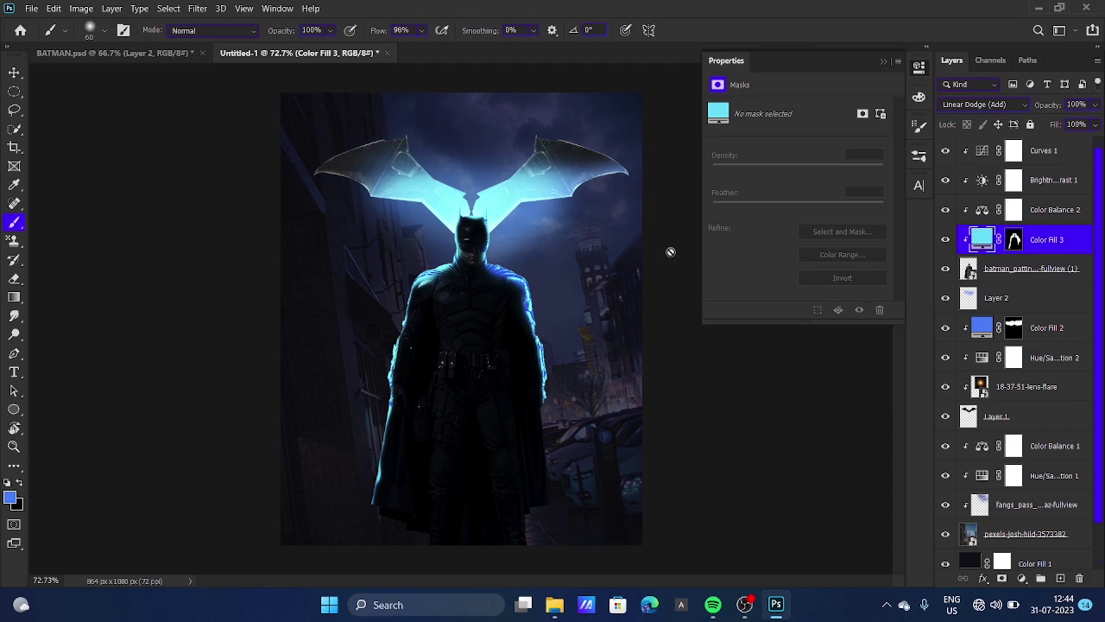
scroll(999, 460, "down", 1)
left_click(1002, 495)
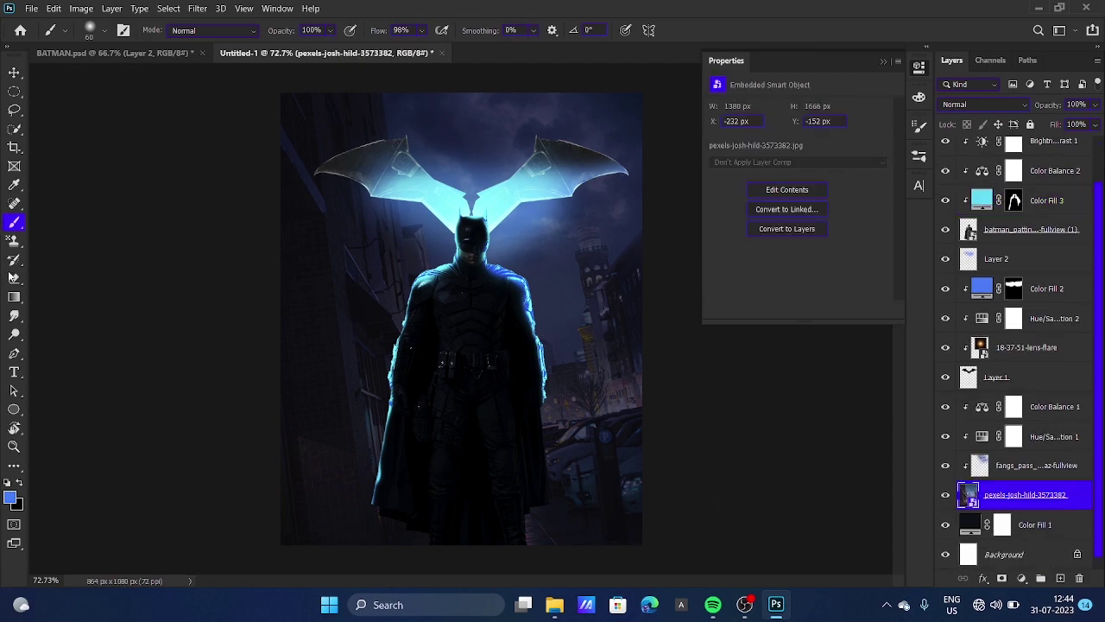
key("e")
left_click(440, 263)
left_click(562, 248)
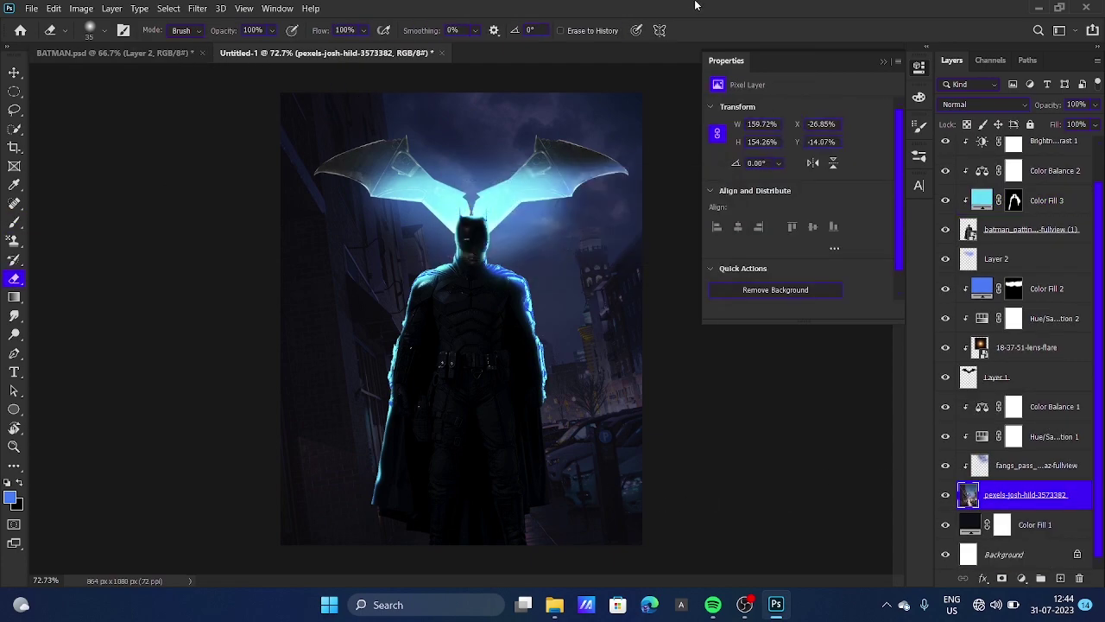
Step: Erase the lower part of the street photo with a 1100 px eraser and add a new layer
mouse_move(627, 320)
left_mouse_down()
mouse_move(642, 429)
mouse_move(604, 429)
left_mouse_up()
left_click(920, 69)
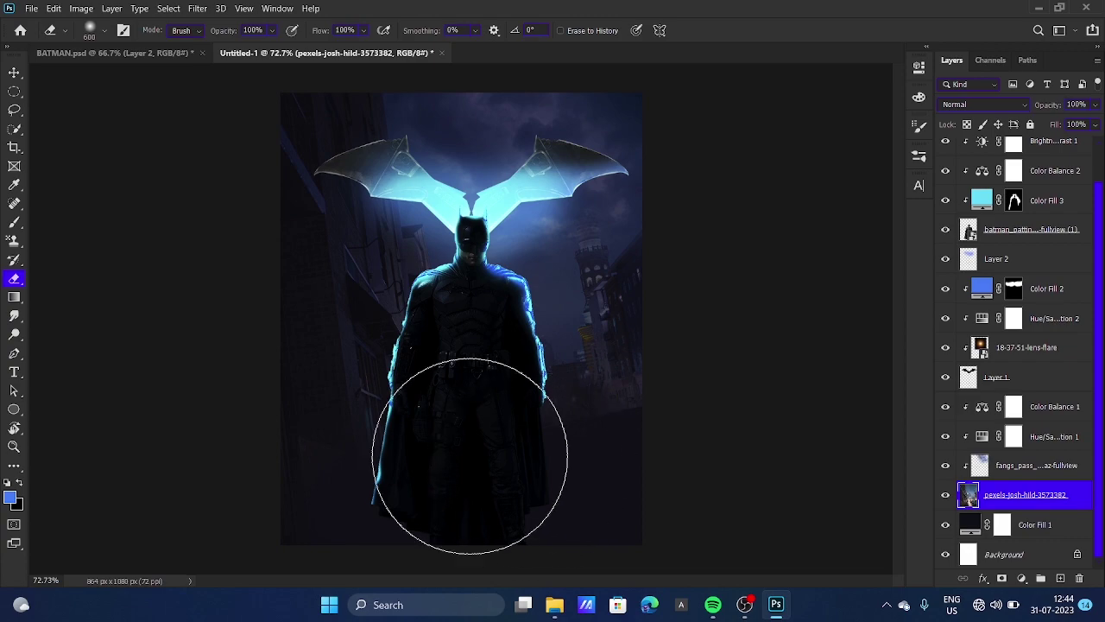
mouse_move(470, 455)
left_mouse_down()
mouse_move(510, 463)
mouse_move(702, 445)
left_mouse_up()
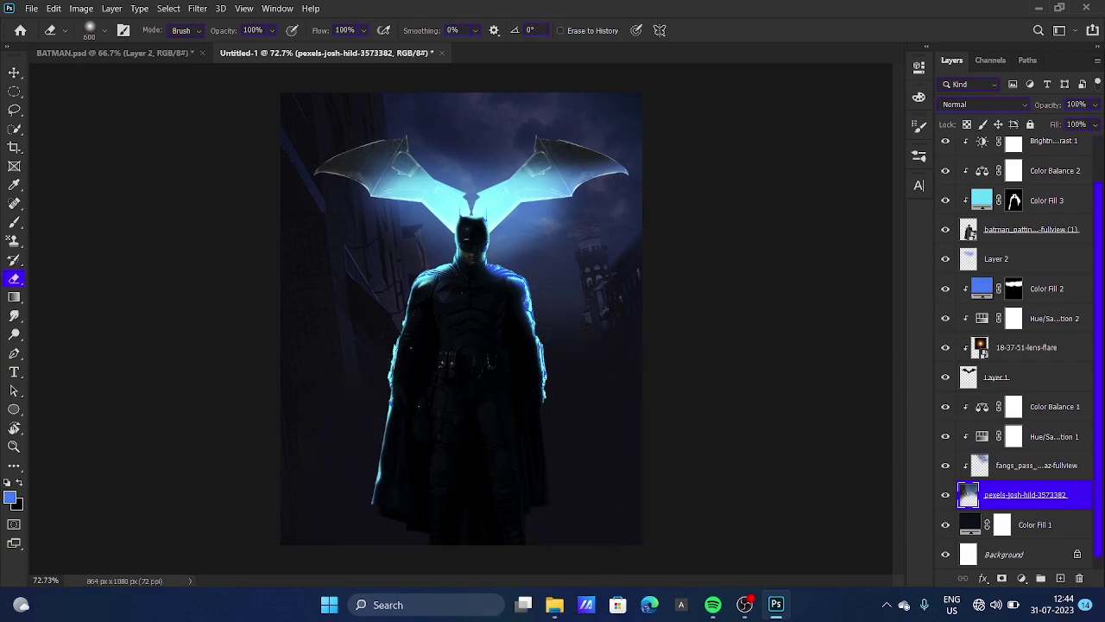
left_click(1061, 579)
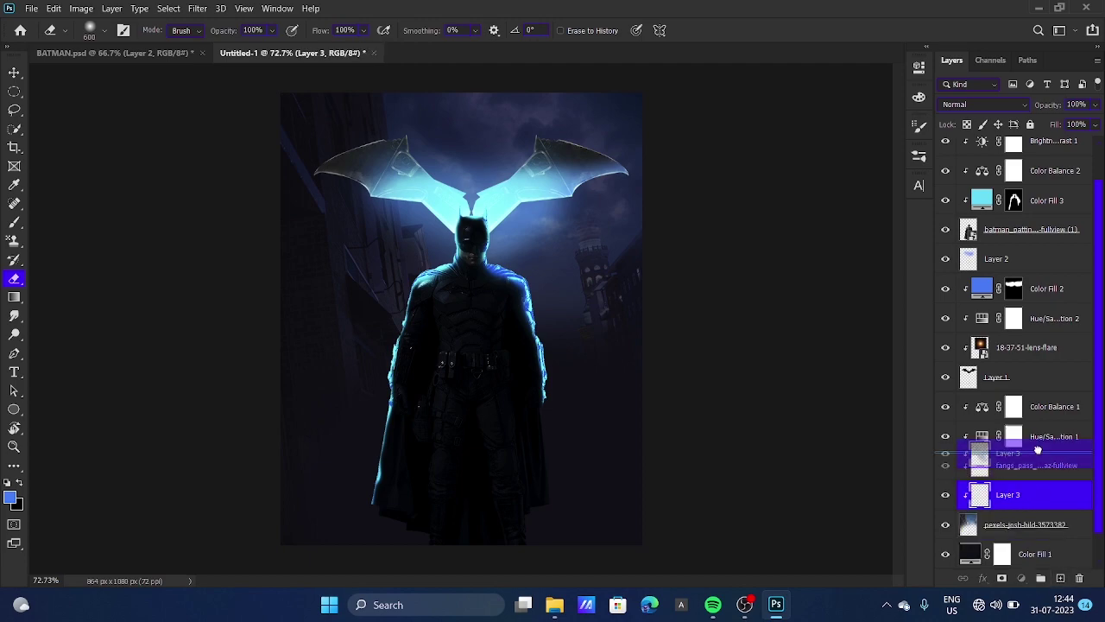
Step: Move Layer 3 above Layer 2 and choose the chain brush from the brush library
left_click_drag(1030, 497, 1082, 259)
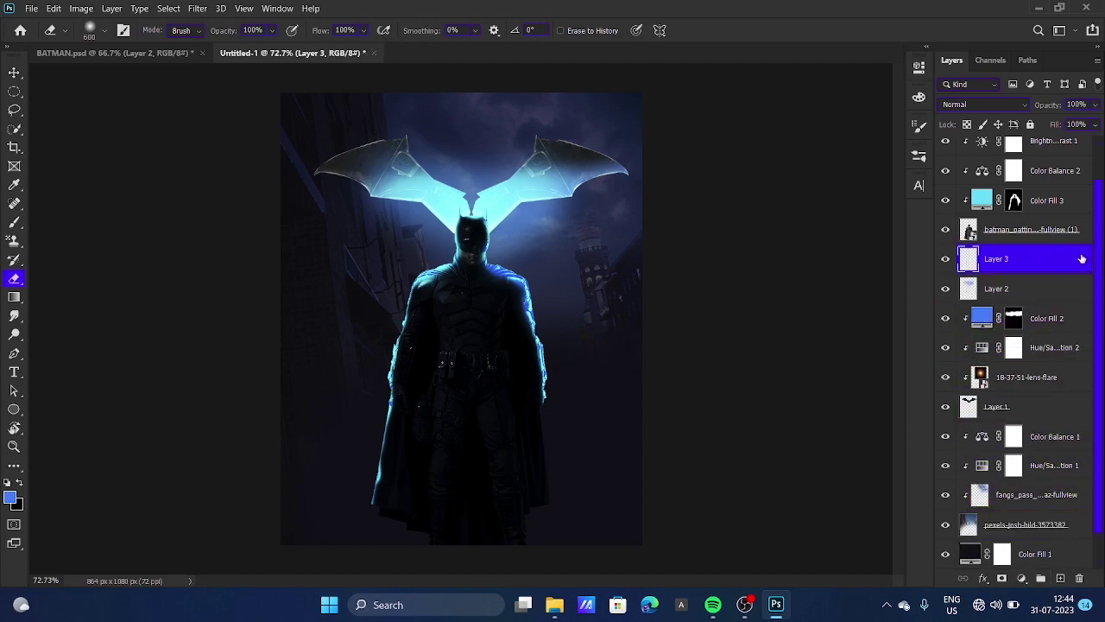
left_click(13, 223)
left_click(104, 30)
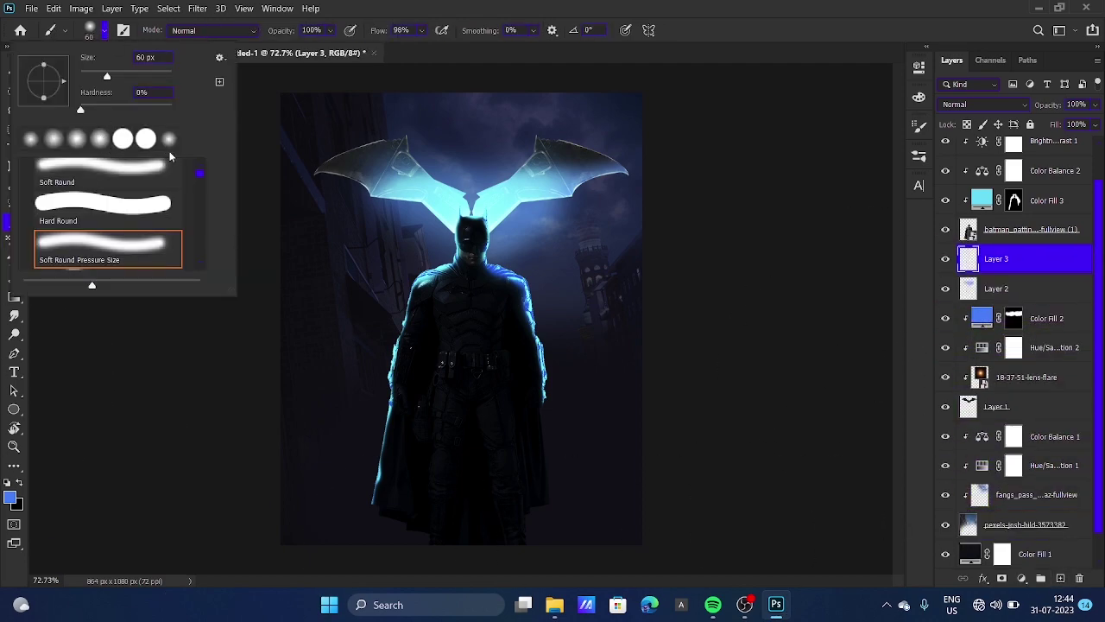
left_click(920, 157)
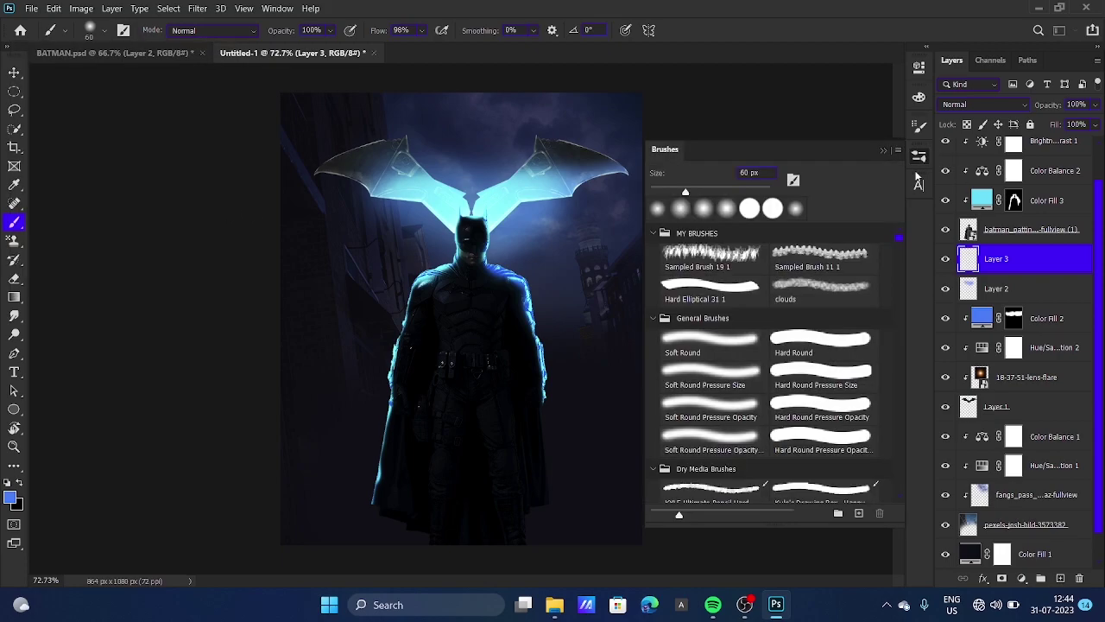
left_click_drag(898, 240, 906, 403)
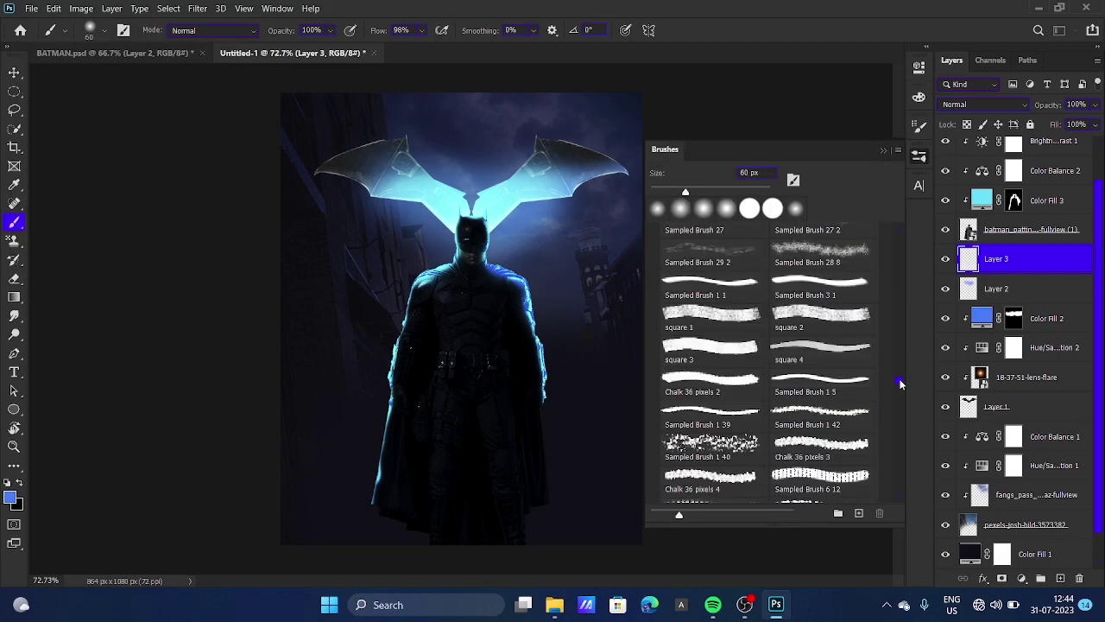
scroll(905, 397, "down", 3)
scroll(905, 388, "down", 3)
scroll(905, 388, "down", 3)
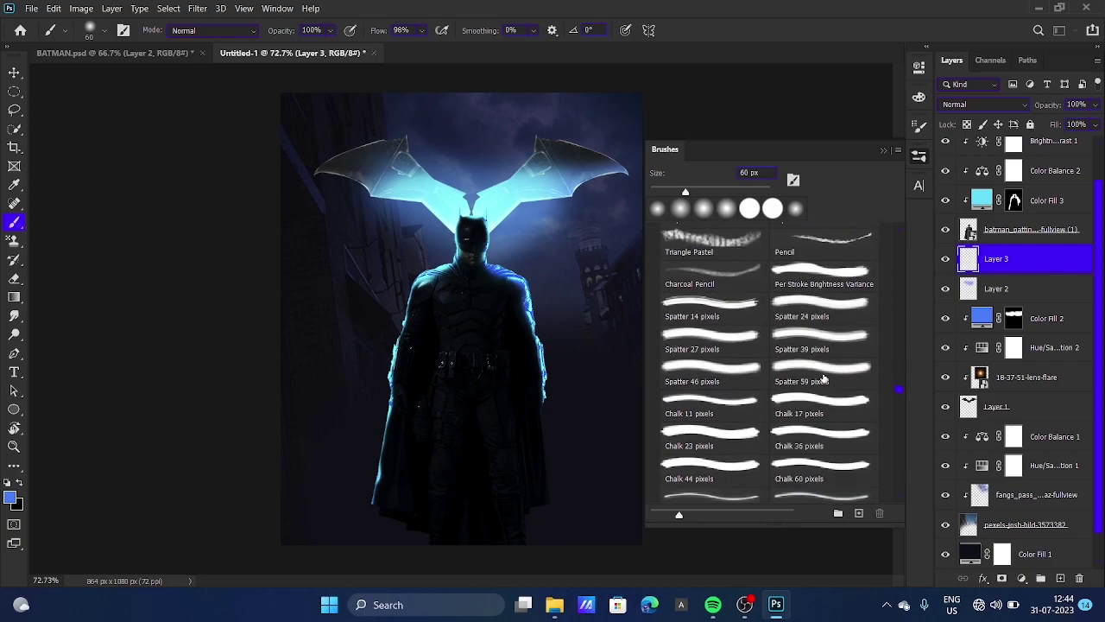
scroll(864, 385, "down", 3)
scroll(825, 378, "down", 3)
scroll(825, 379, "down", 3)
scroll(825, 377, "down", 3)
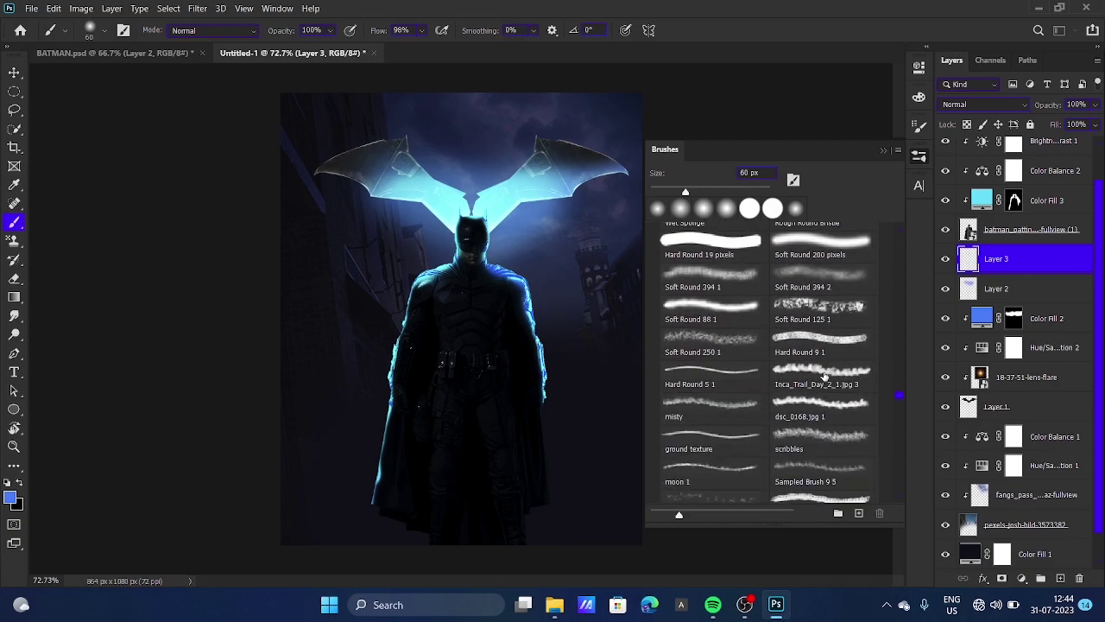
scroll(825, 376, "down", 3)
scroll(825, 376, "down", 3)
left_click(824, 344)
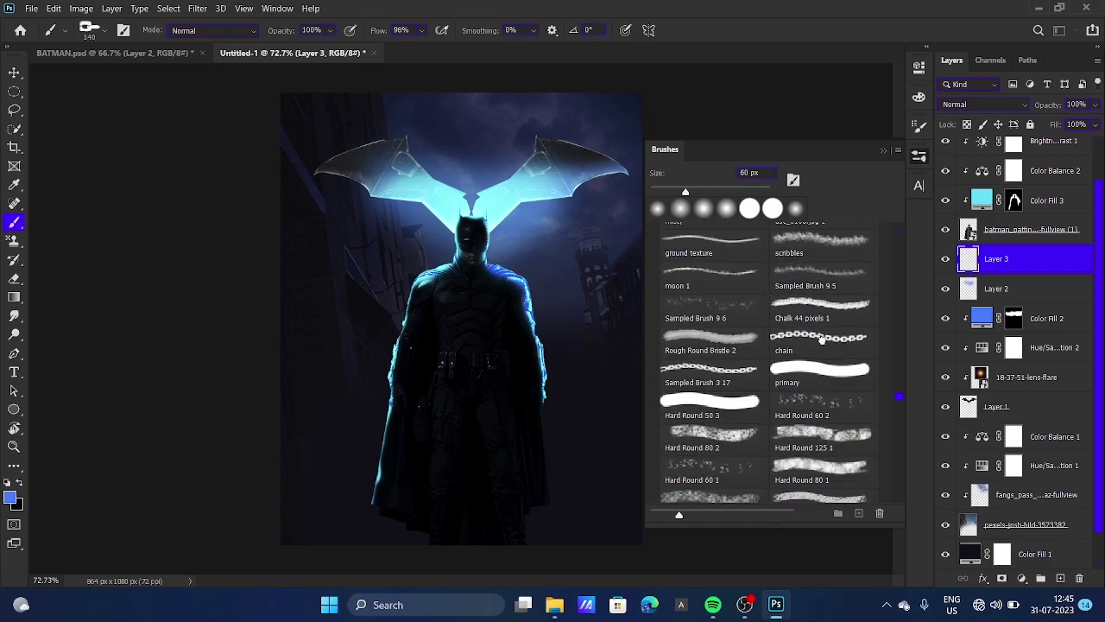
Step: Paint black 78 px chains across the lower left, from Batman's right hip, and along the bottom right
left_click_drag(286, 511, 384, 413)
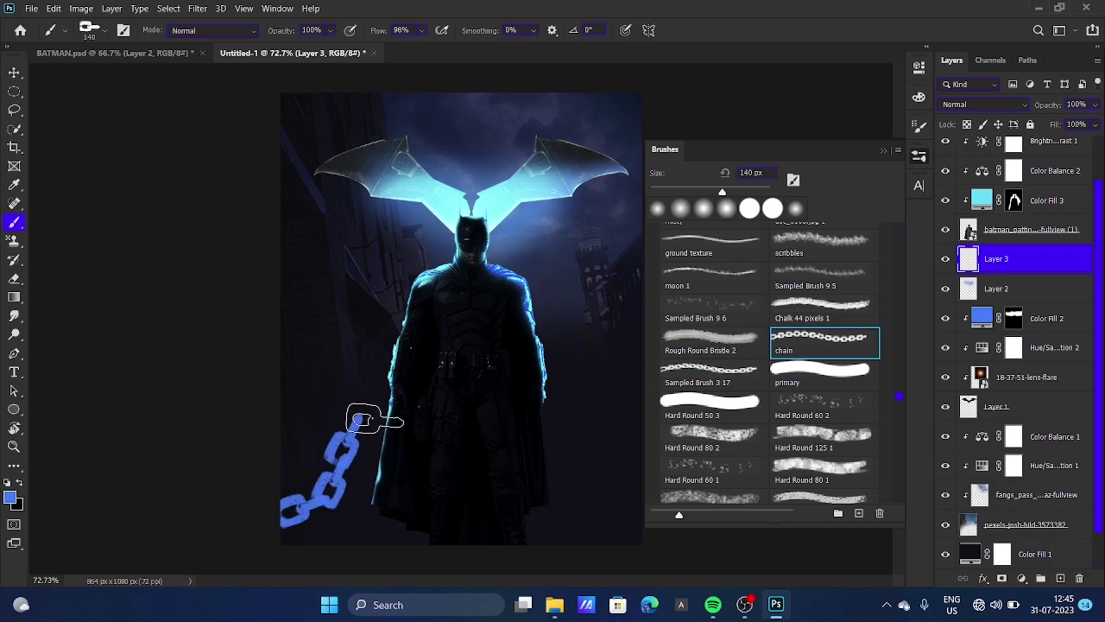
left_click(919, 156)
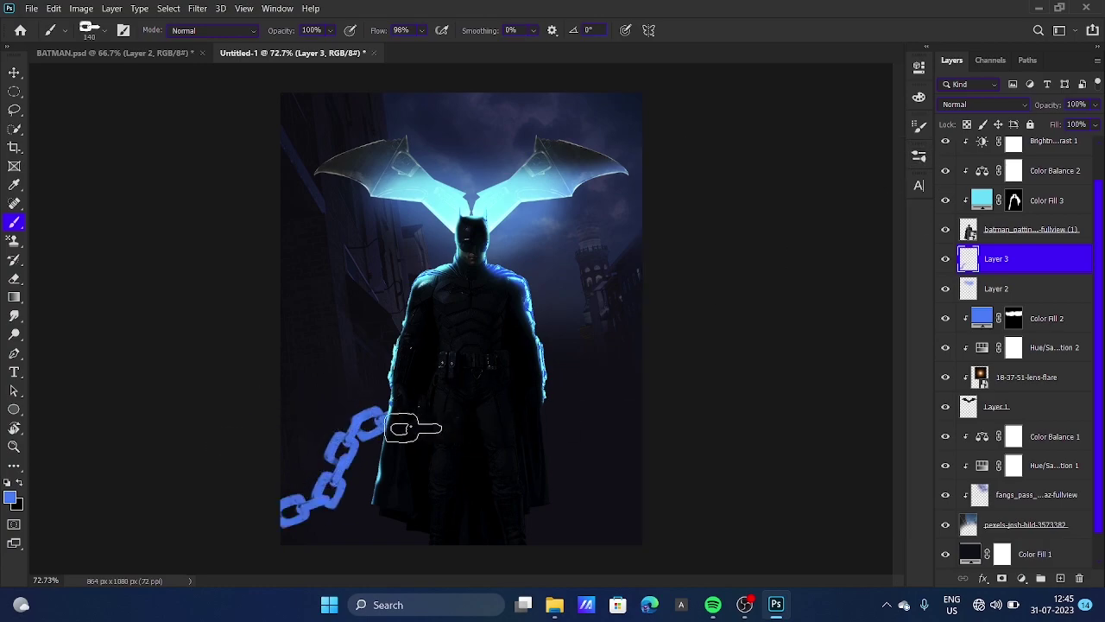
key("ctrl+z")
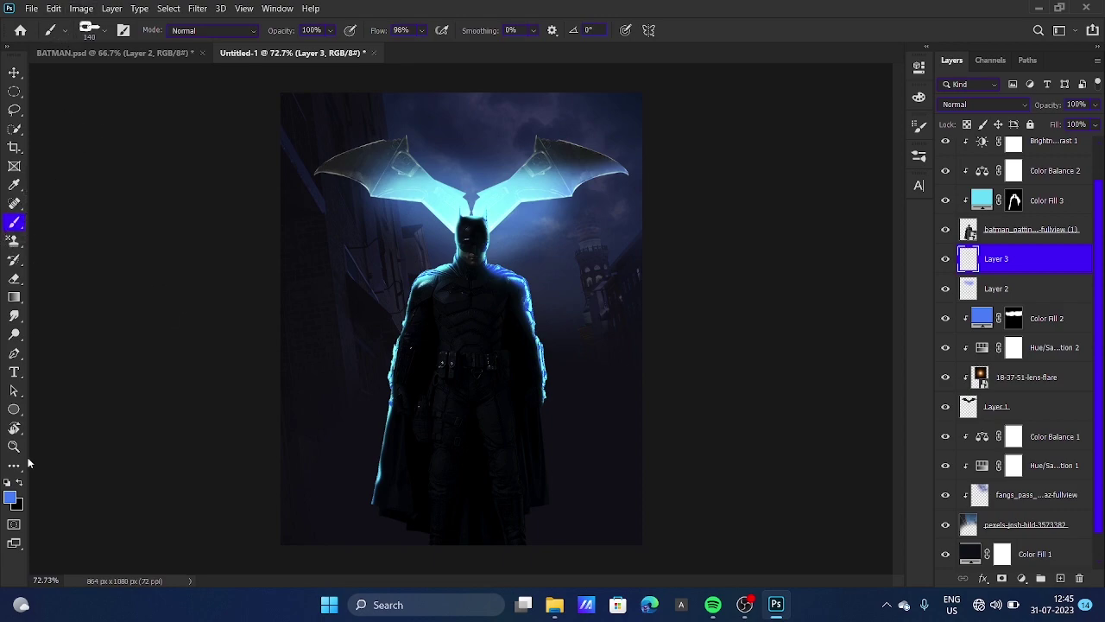
left_click(22, 484)
left_click(105, 33)
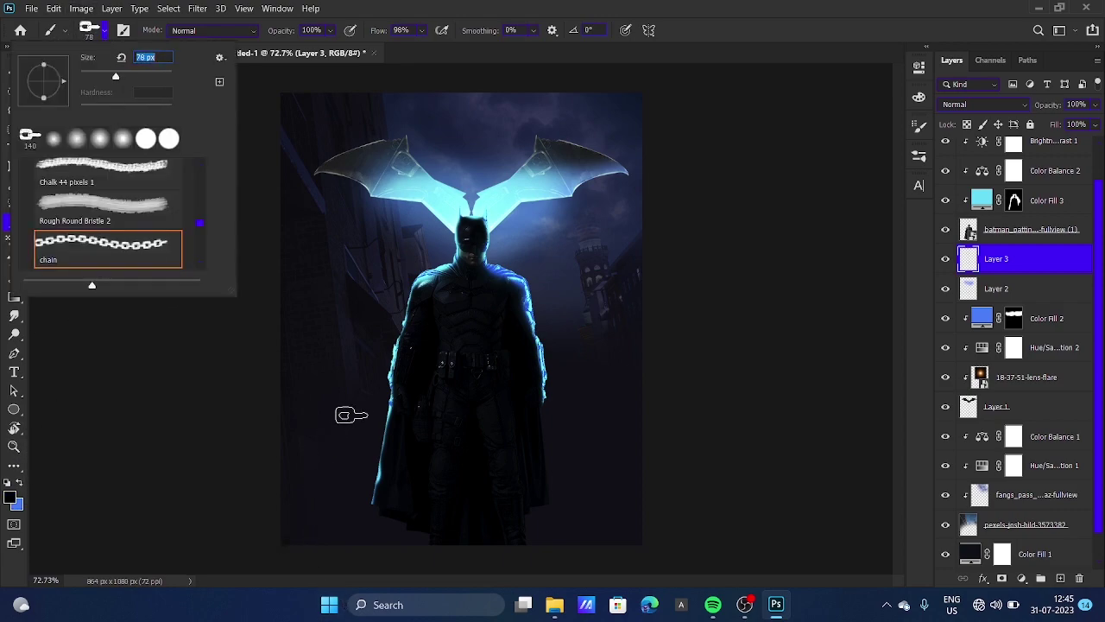
left_click(104, 33)
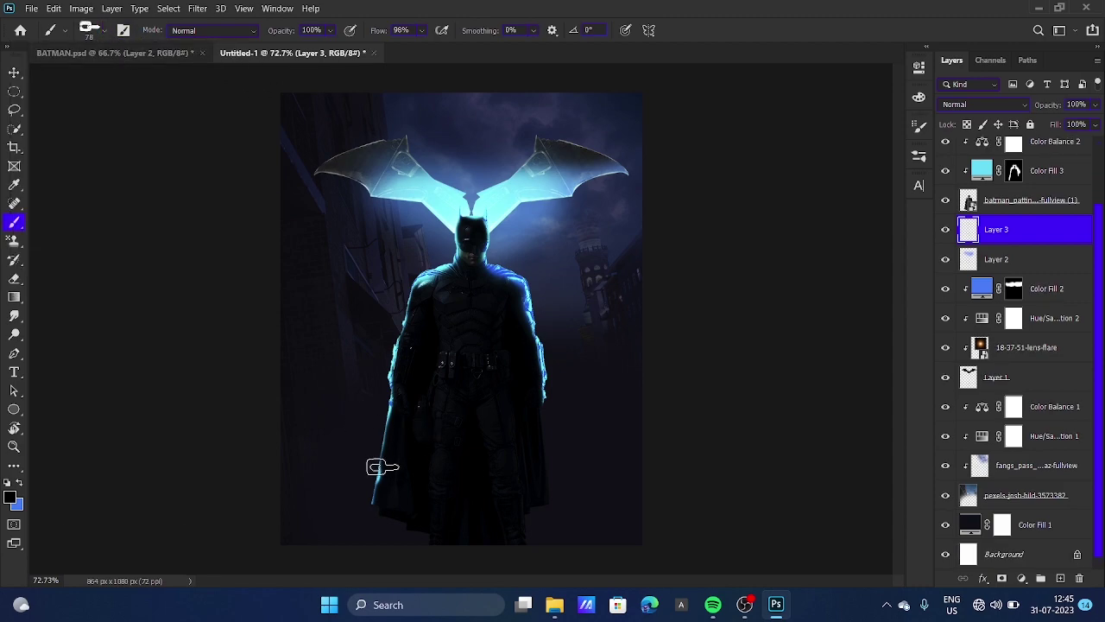
mouse_move(377, 464)
left_mouse_down()
mouse_move(298, 500)
mouse_move(278, 553)
left_mouse_up()
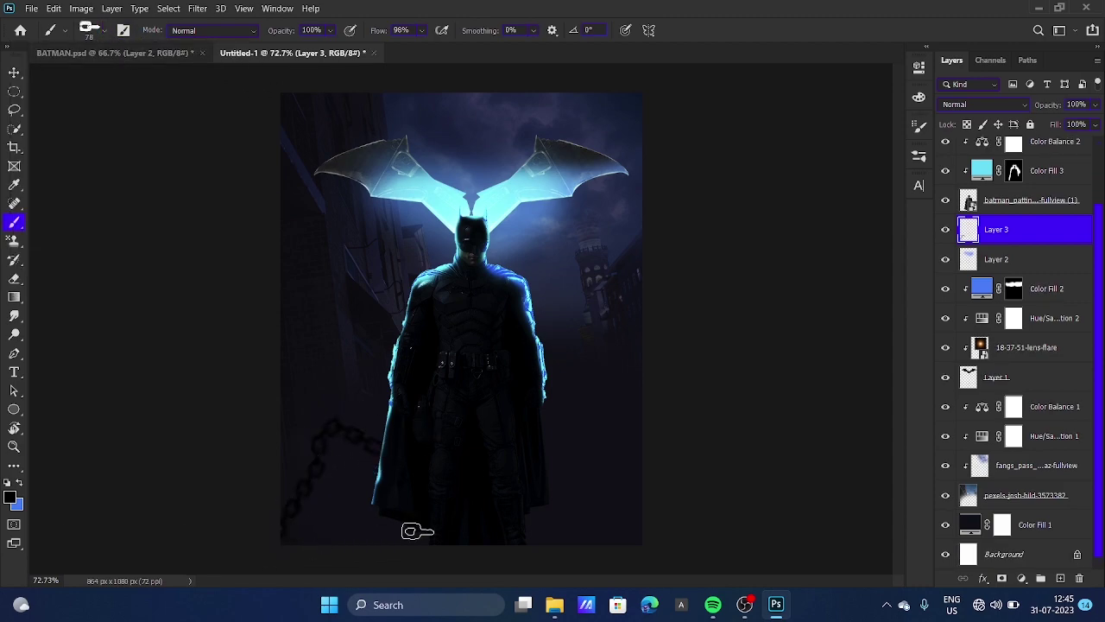
left_click_drag(542, 413, 646, 358)
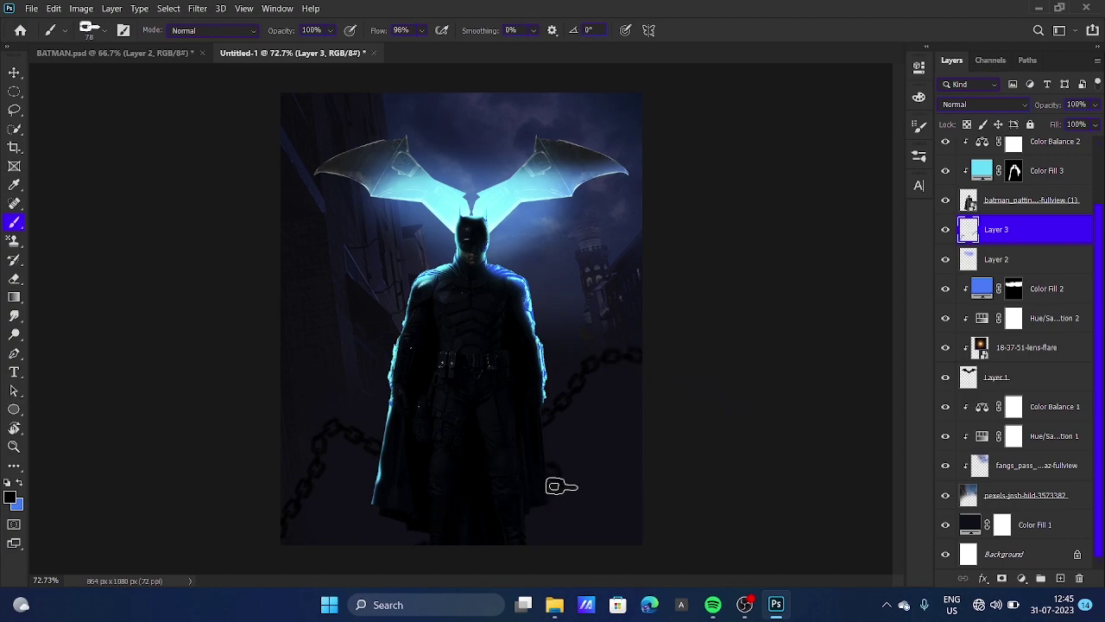
left_click_drag(593, 521, 643, 542)
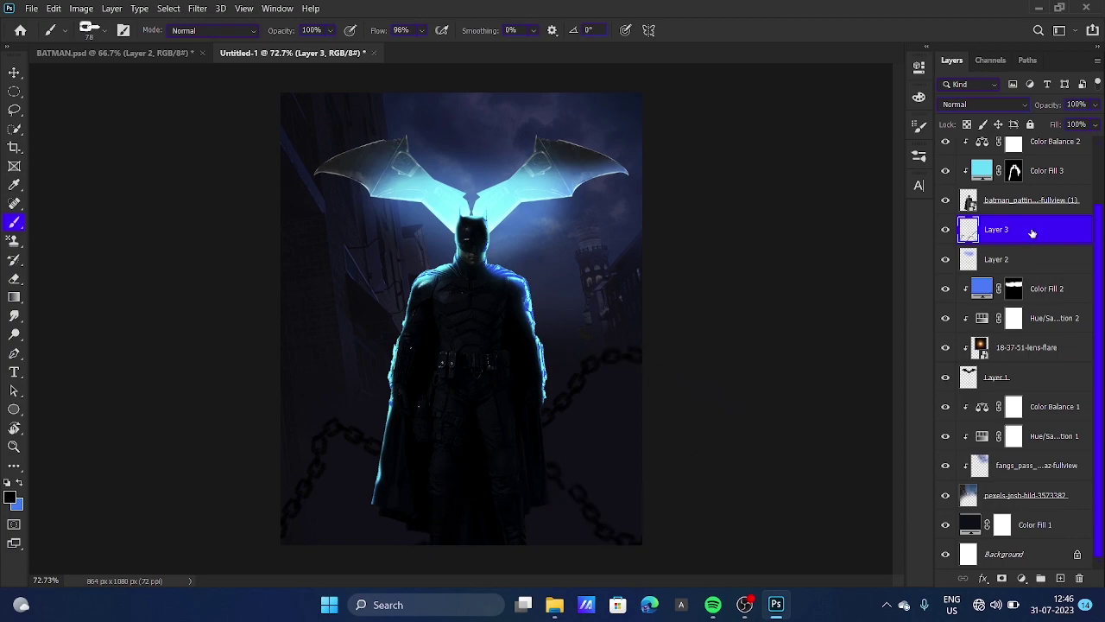
left_click_drag(1033, 233, 1029, 229)
Step: Add an empty layer, move Layer 3 to the top, and merge it down into Layer 4
left_click(1061, 578)
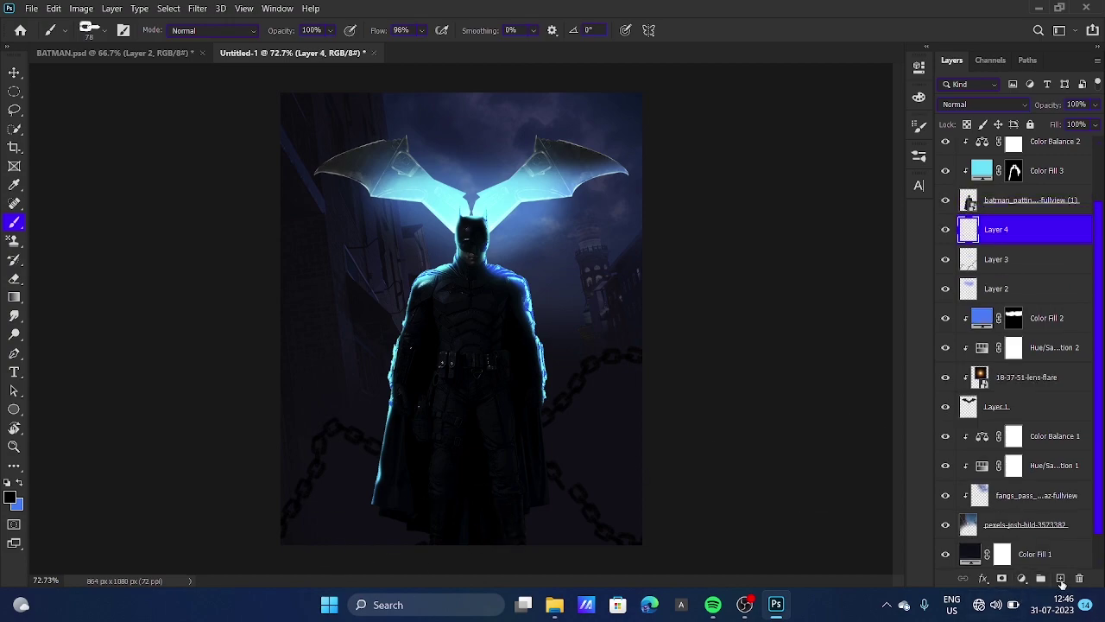
scroll(1026, 258, "up", 2)
left_click_drag(1036, 298, 1036, 145)
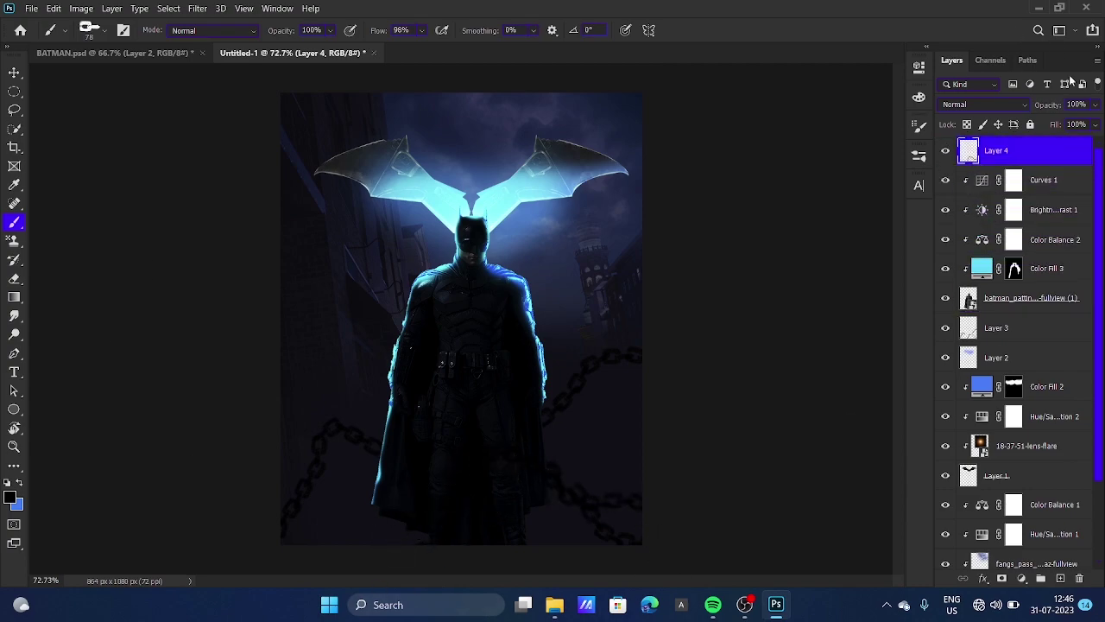
left_click(1029, 581)
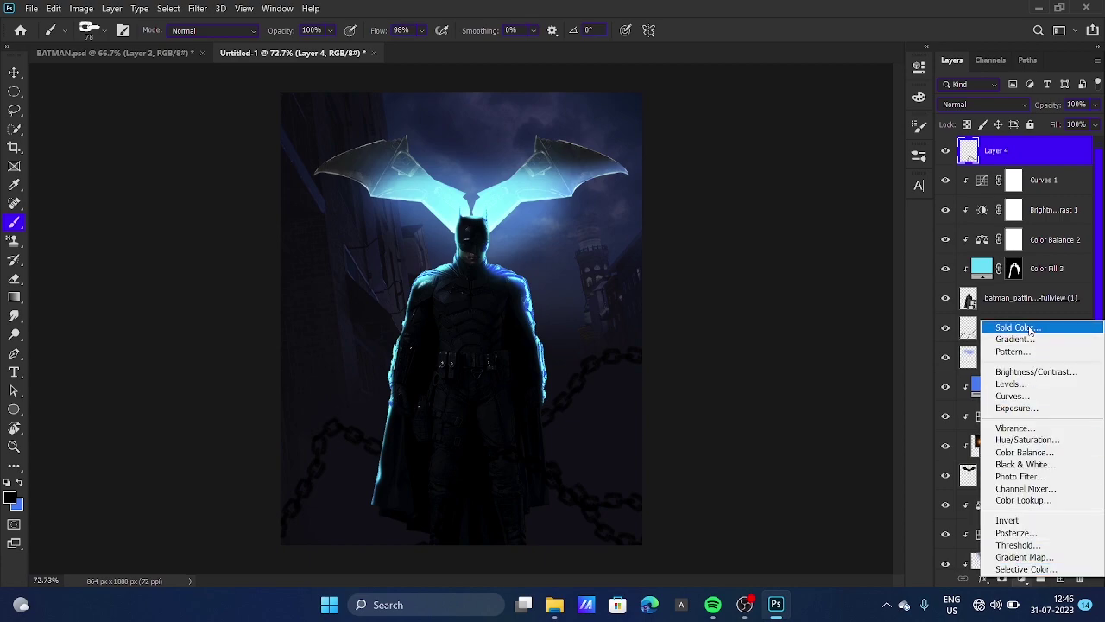
left_click(1030, 326)
left_click(1039, 243)
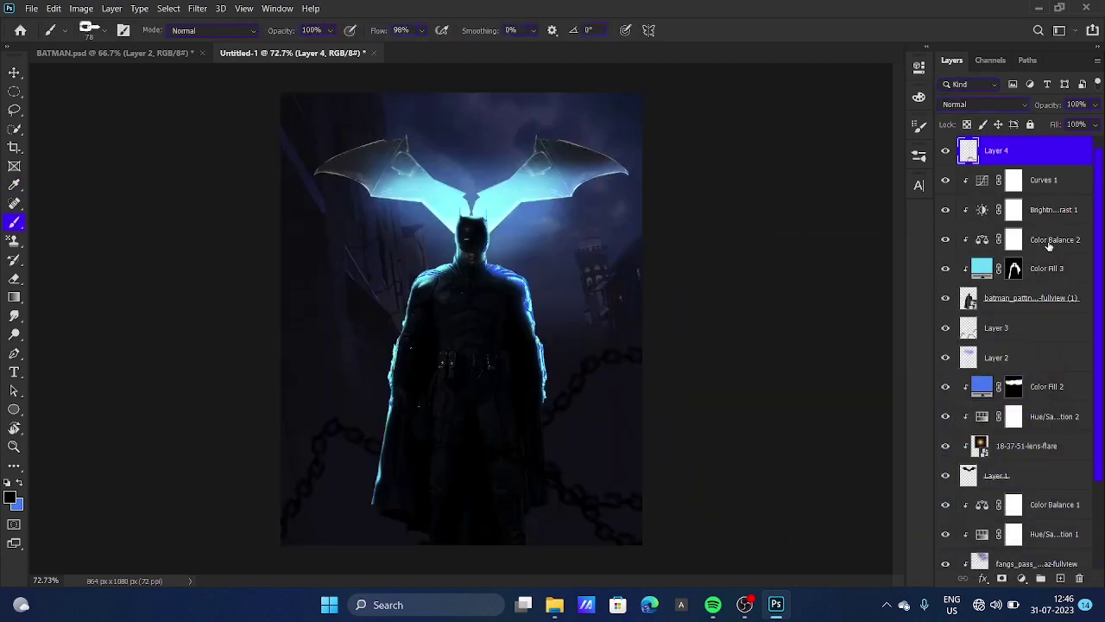
left_click_drag(1026, 326, 1041, 153)
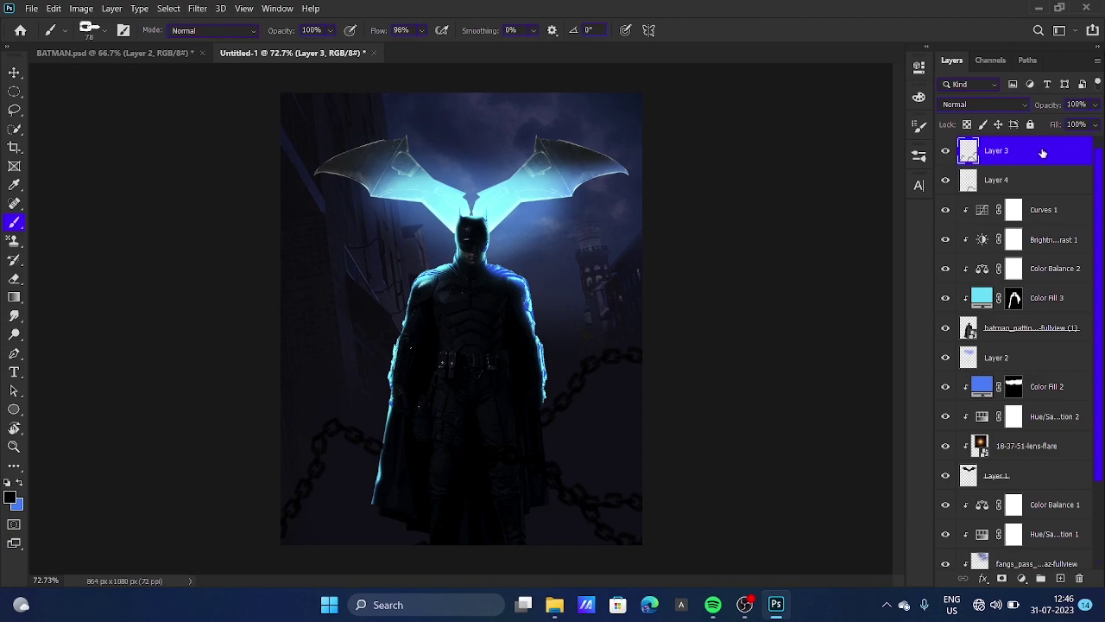
right_click(1041, 157)
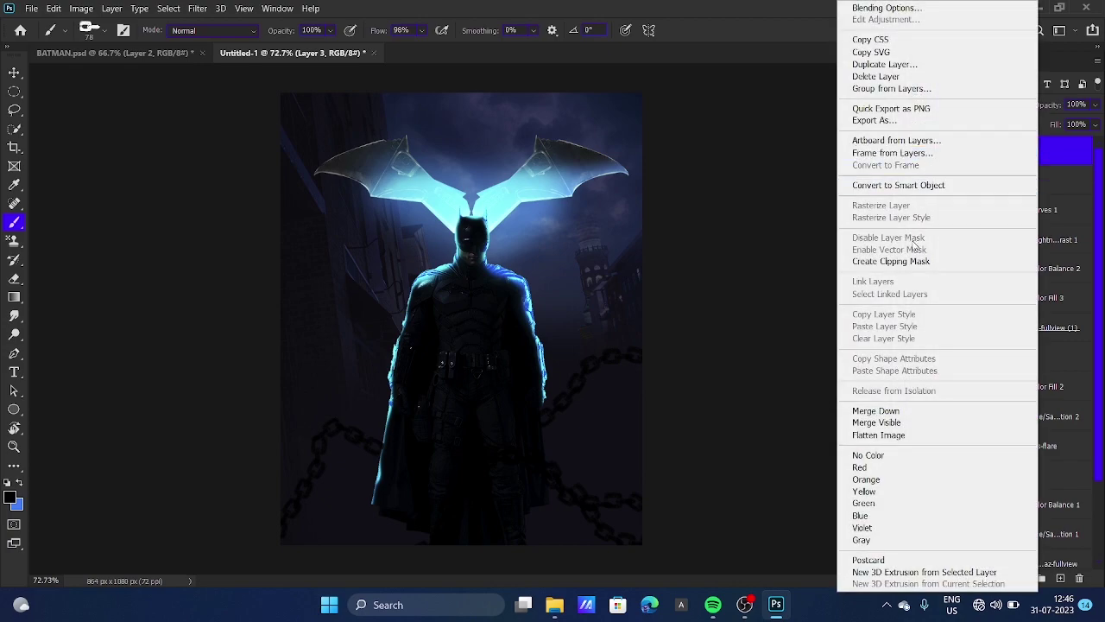
left_click(903, 411)
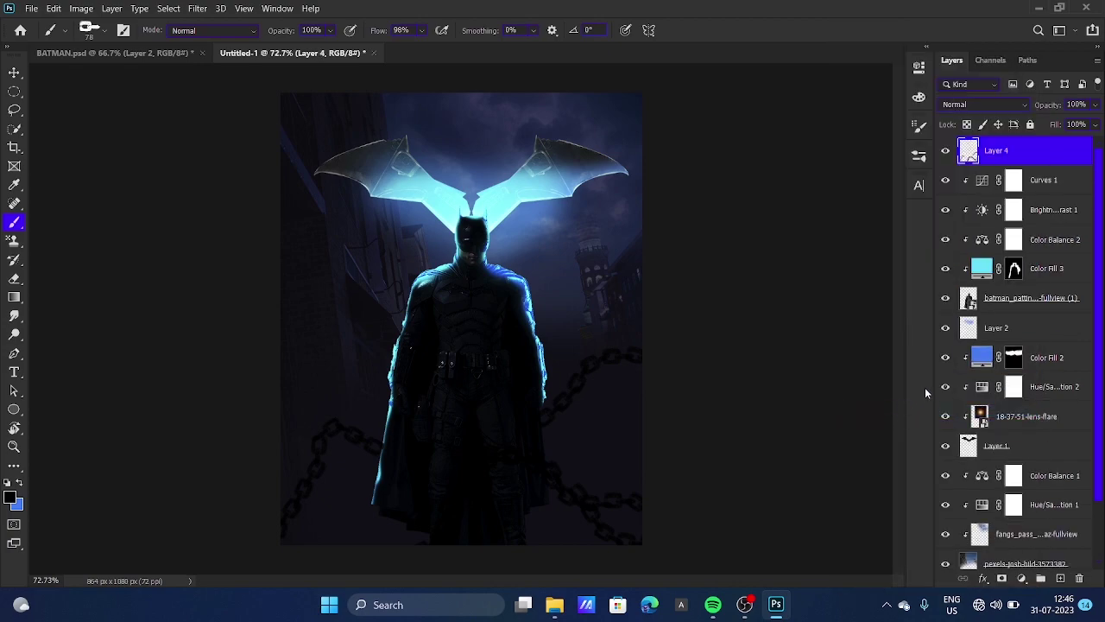
Step: Add a bright, lighter blue Solid Color fill layer set to Linear Dodge (Add)
left_click(1022, 585)
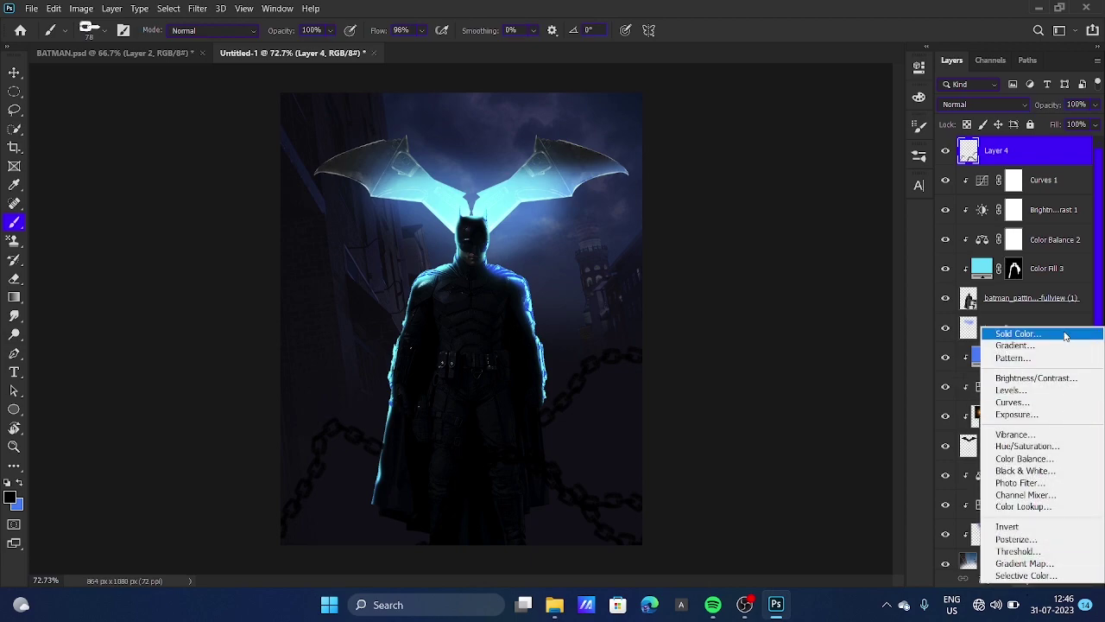
left_click(1054, 335)
left_click(878, 337)
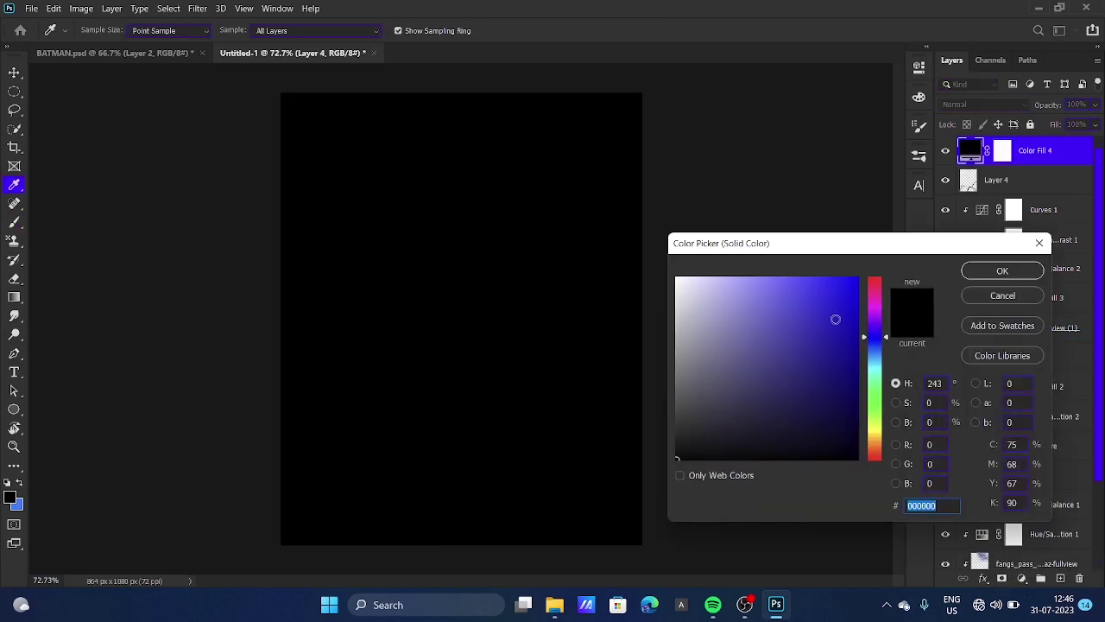
left_click(857, 279)
left_click_drag(885, 343, 886, 347)
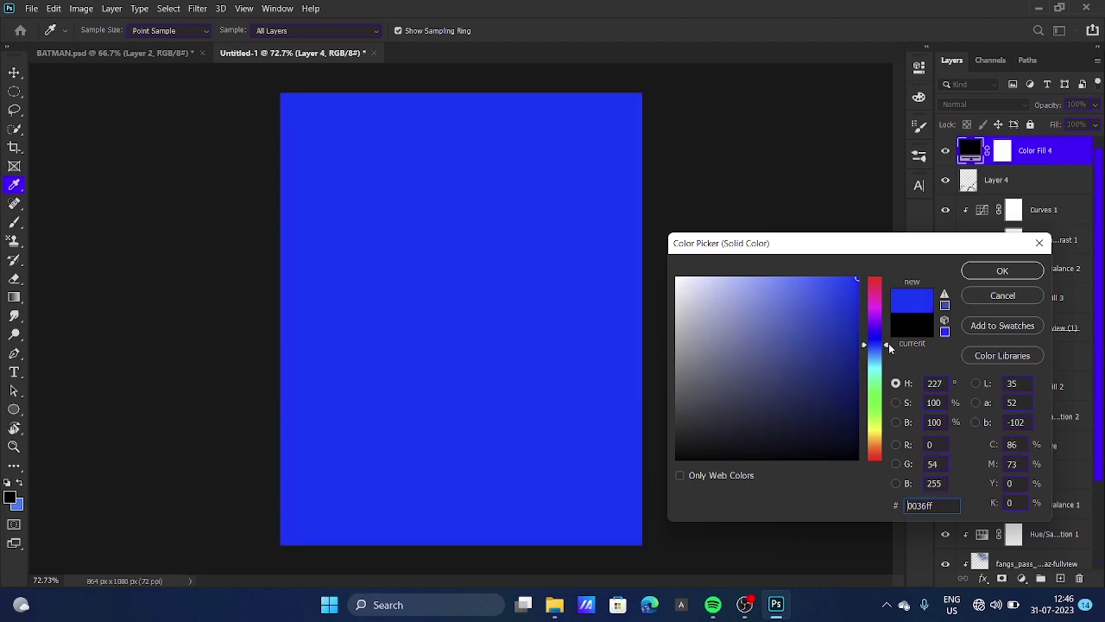
left_click(1003, 271)
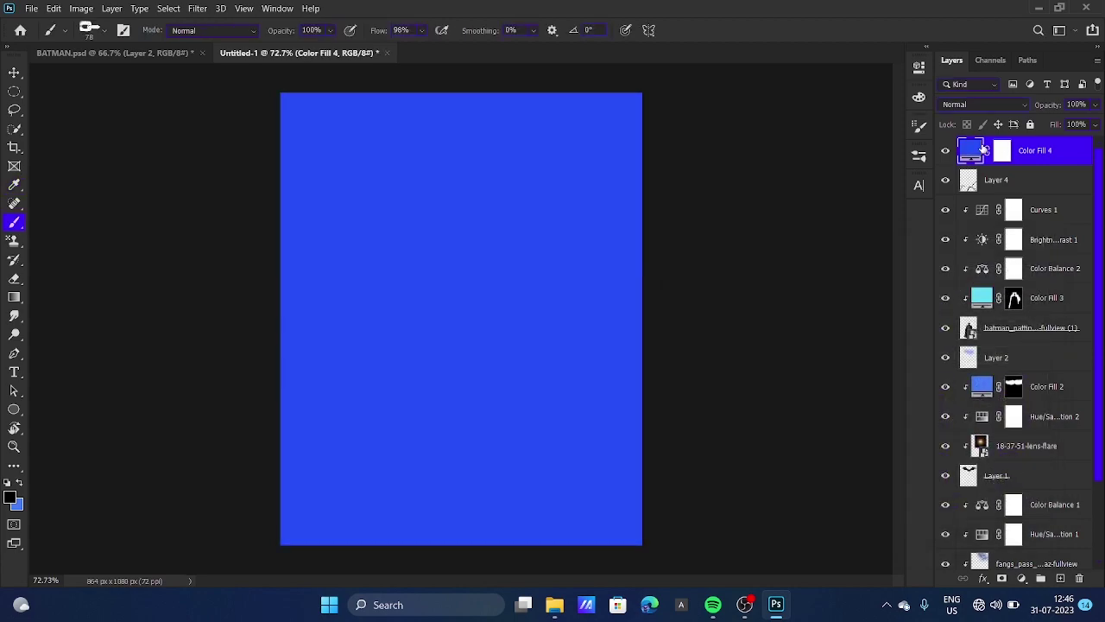
left_click(1017, 103)
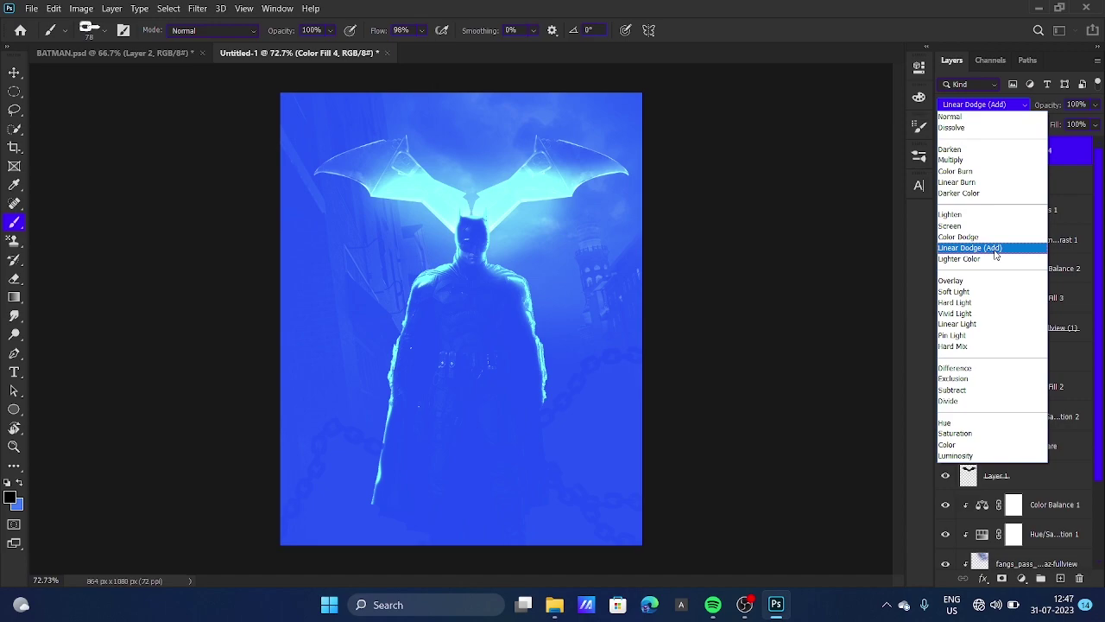
left_click(996, 249)
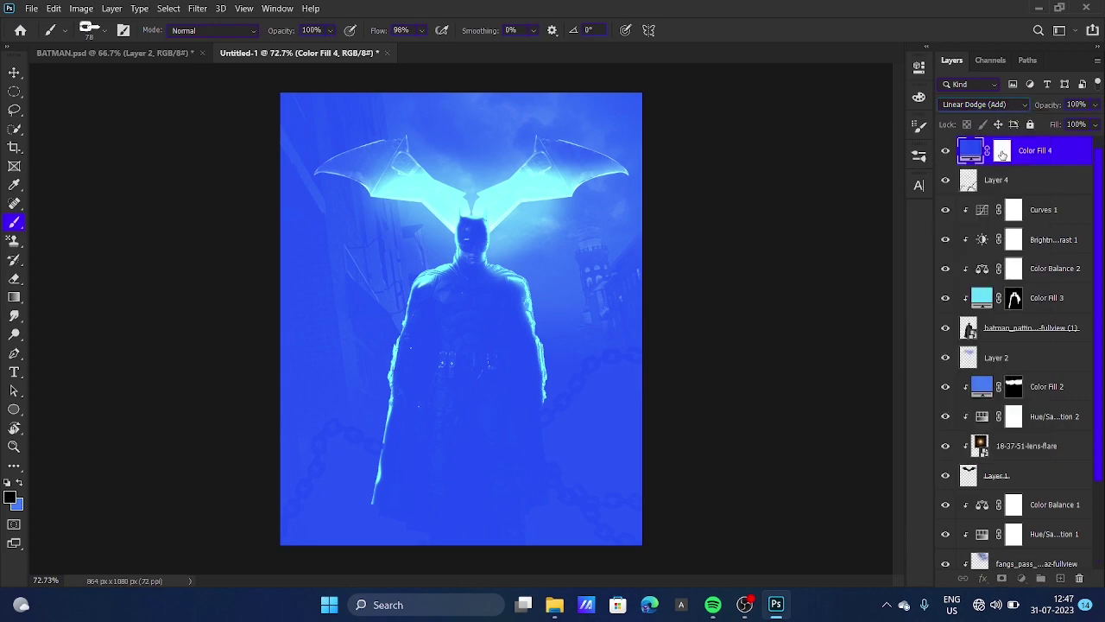
Step: Invert Color Fill 4's mask and paint white with a large soft round brush around Batman's head
left_click(1002, 151)
key("ctrl+i")
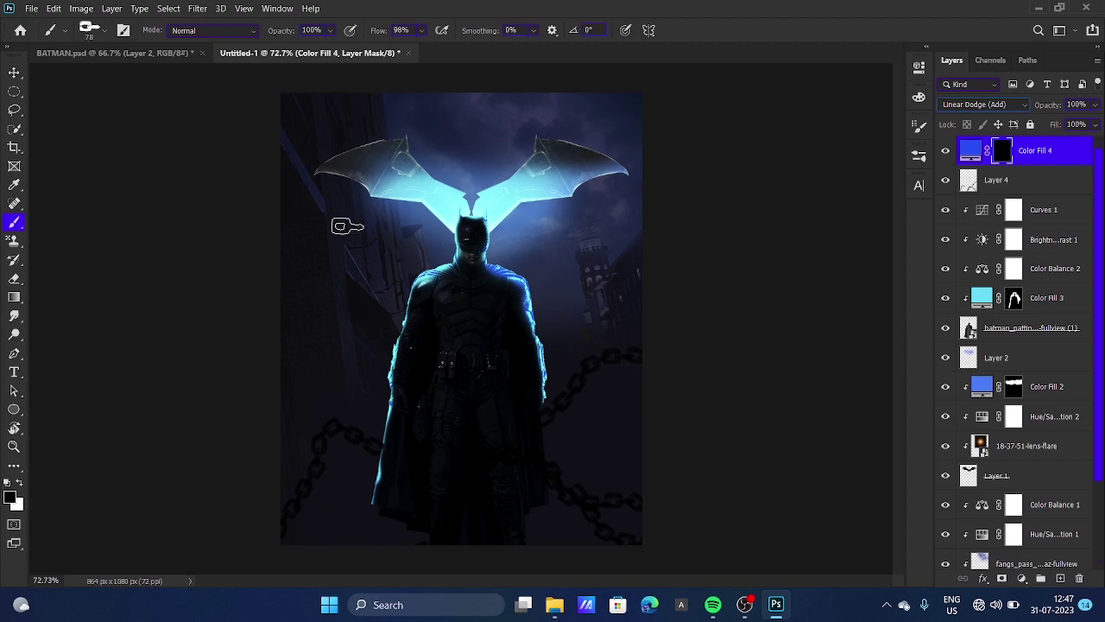
left_click(103, 30)
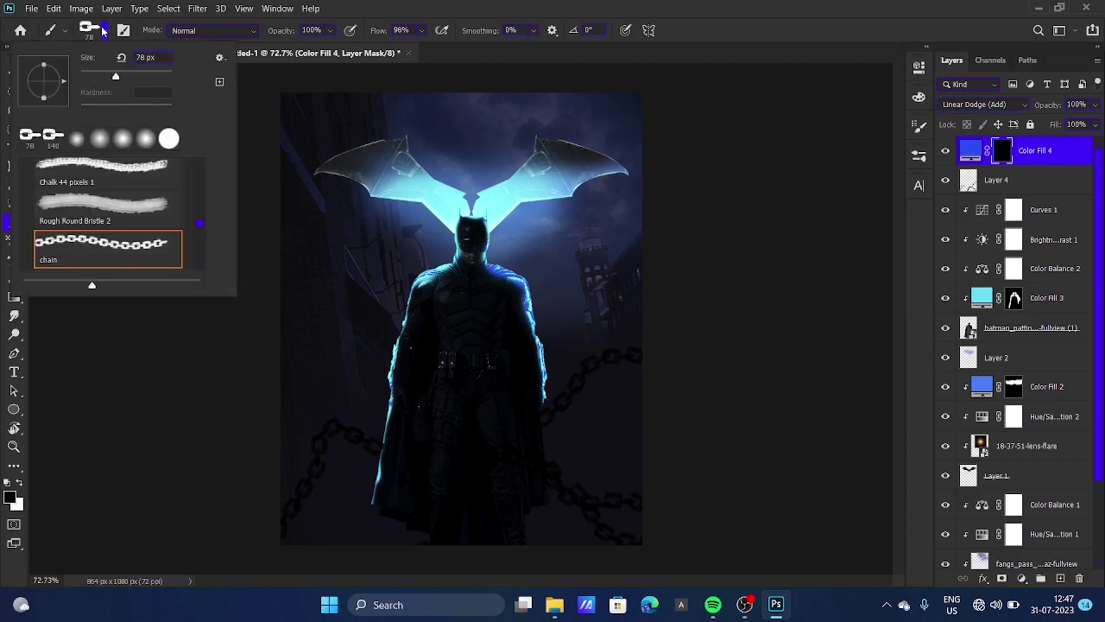
left_click(75, 140)
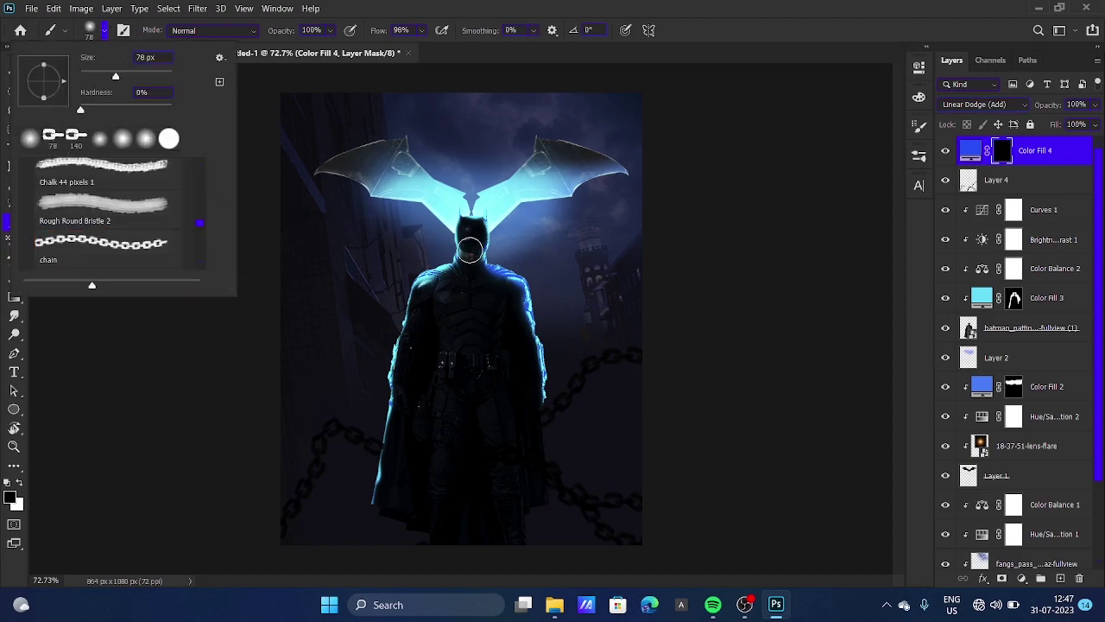
left_click(102, 29)
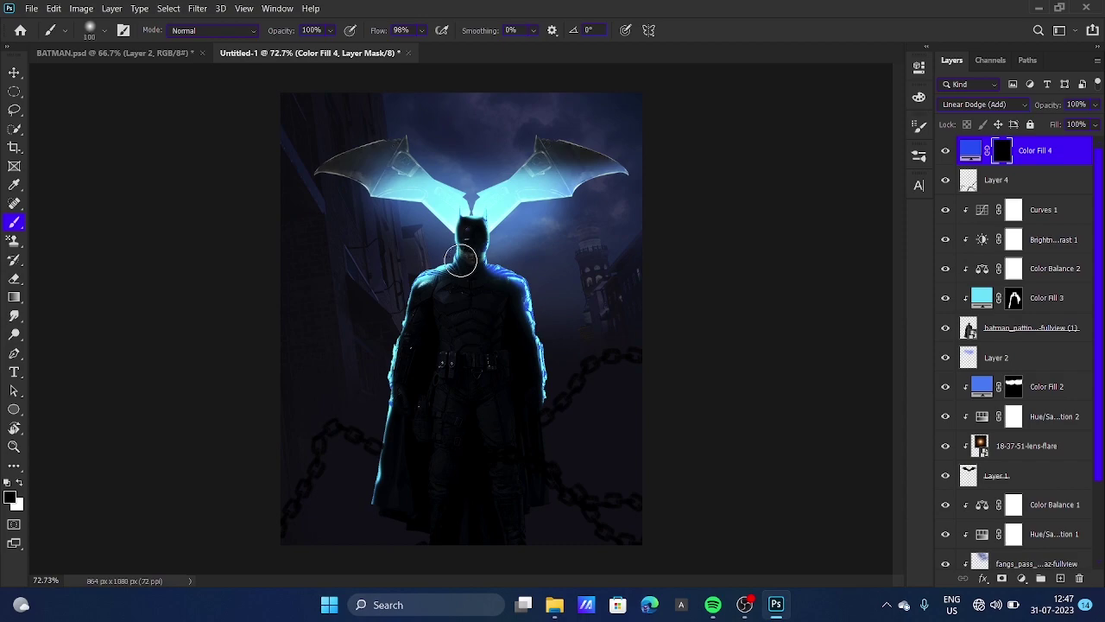
key("bracketright")
key("bracketright")
key("bracketright")
left_click(20, 483)
left_click(464, 199)
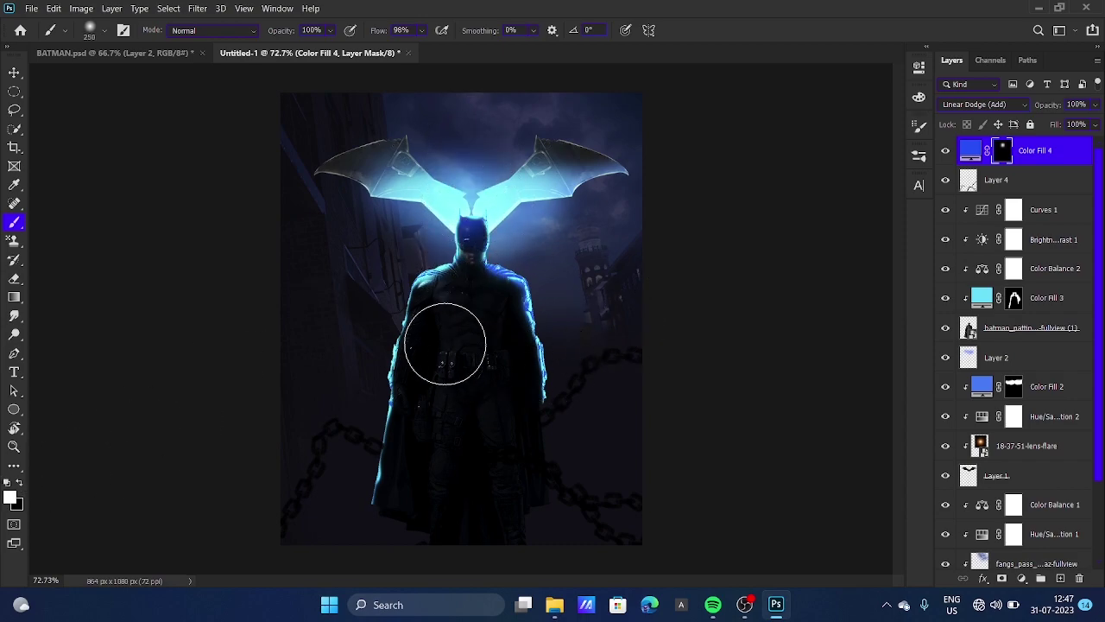
Step: Add a Brightness/Contrast adjustment on the Batman layer with raised brightness
left_click(996, 327)
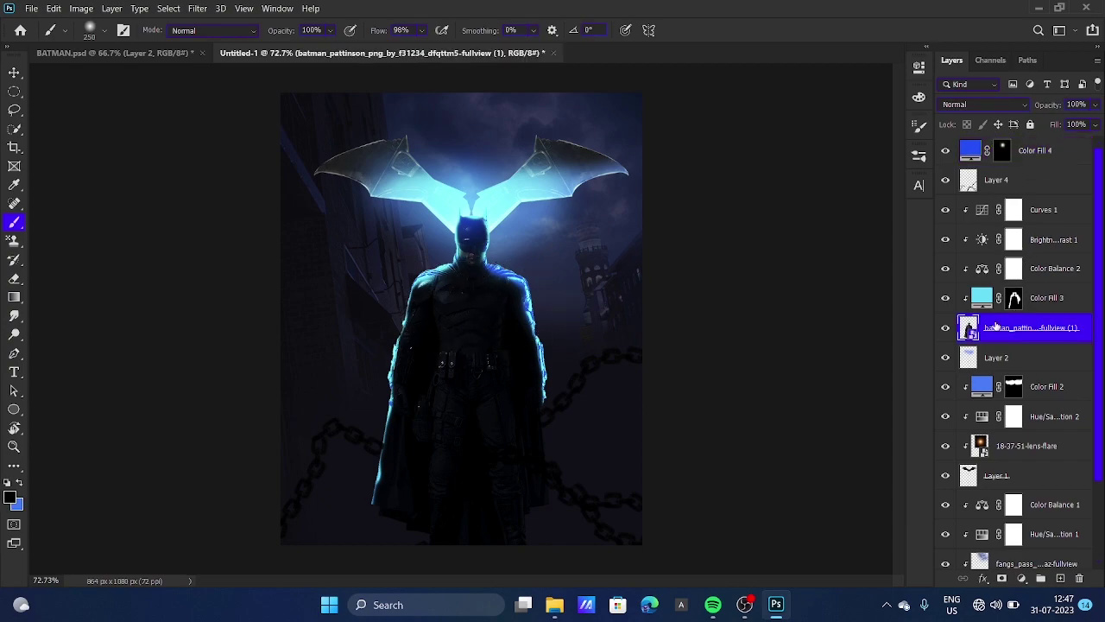
left_click(1022, 578)
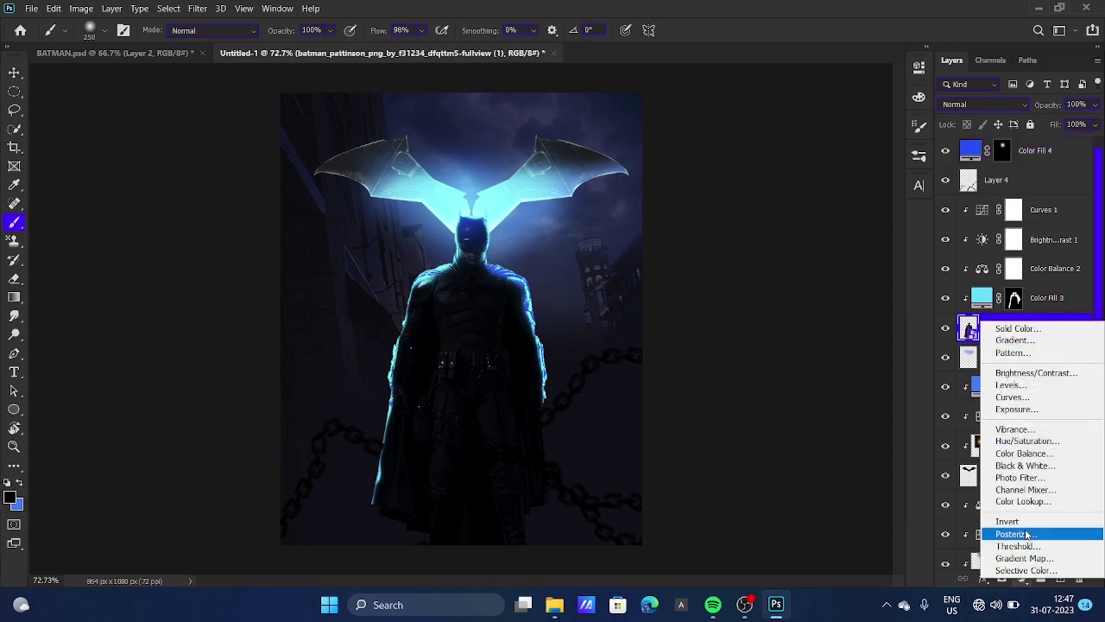
left_click(1031, 373)
mouse_move(820, 156)
left_mouse_down()
mouse_move(845, 156)
mouse_move(819, 156)
left_mouse_up()
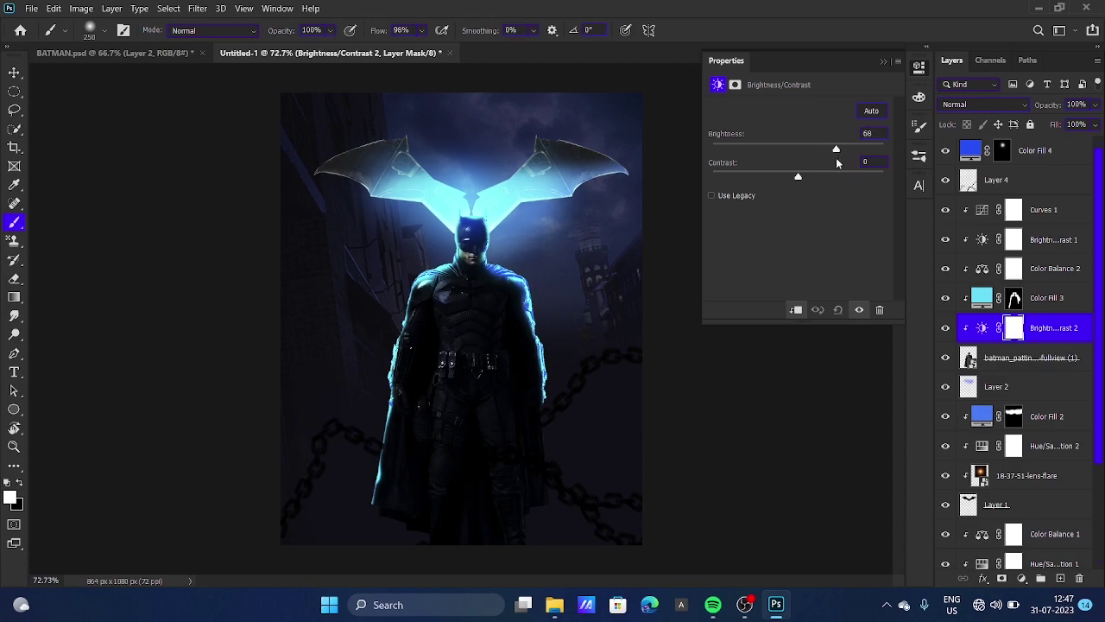
left_click(917, 72)
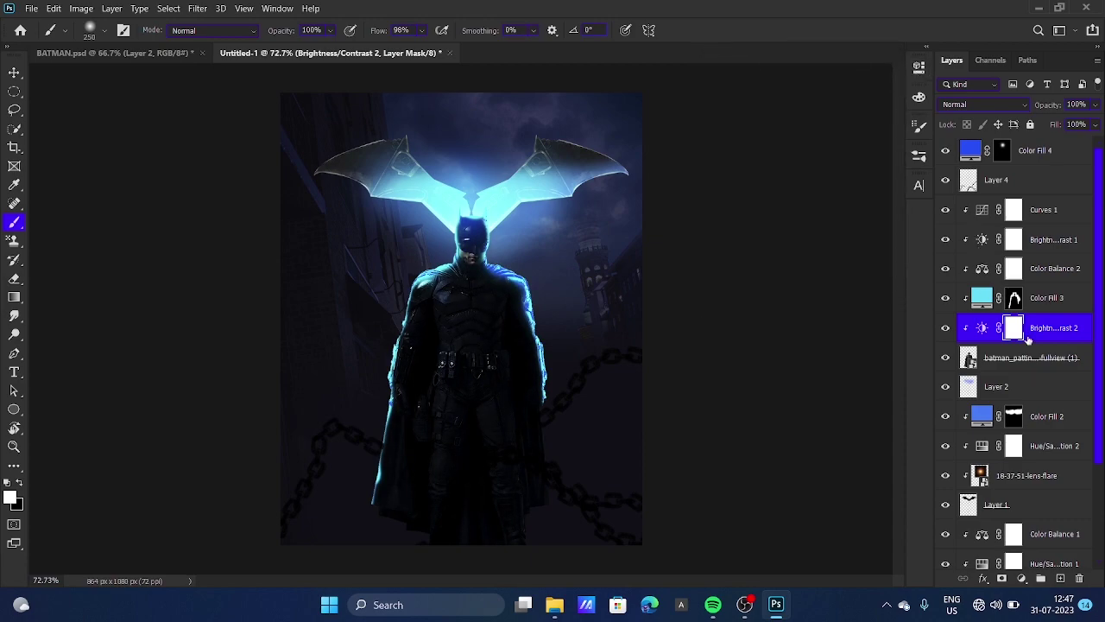
Step: Invert the Brightness/Contrast 2 mask and paint it in around the cowl and shoulders with an ~80 px brush
key("ctrl+i")
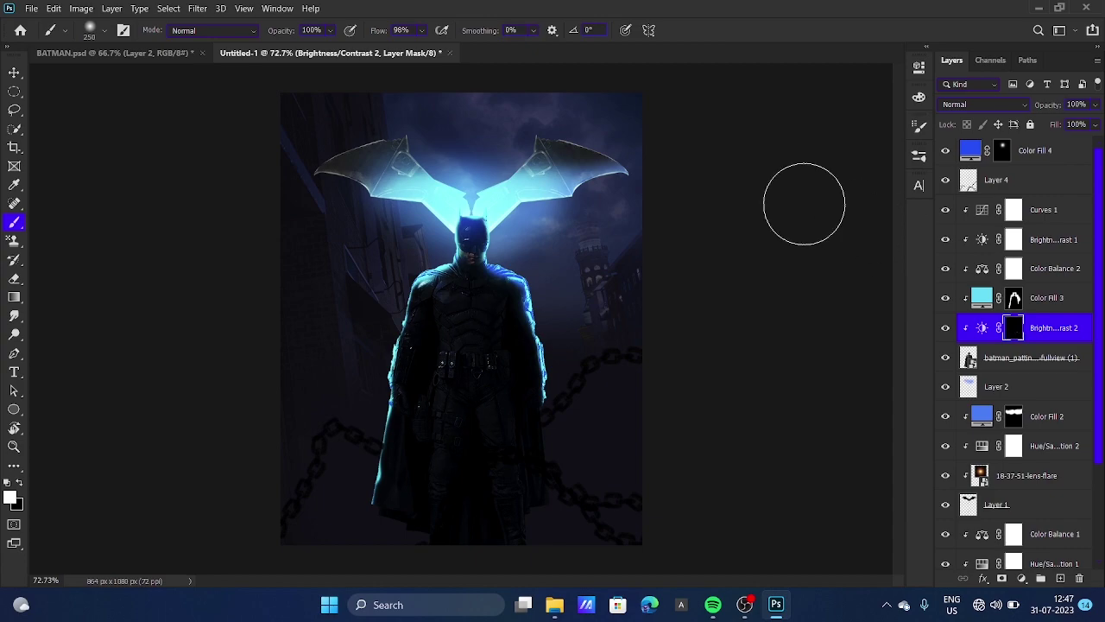
scroll(553, 259, "up", 5, "alt")
key("bracketleft")
key("bracketleft")
key("bracketleft")
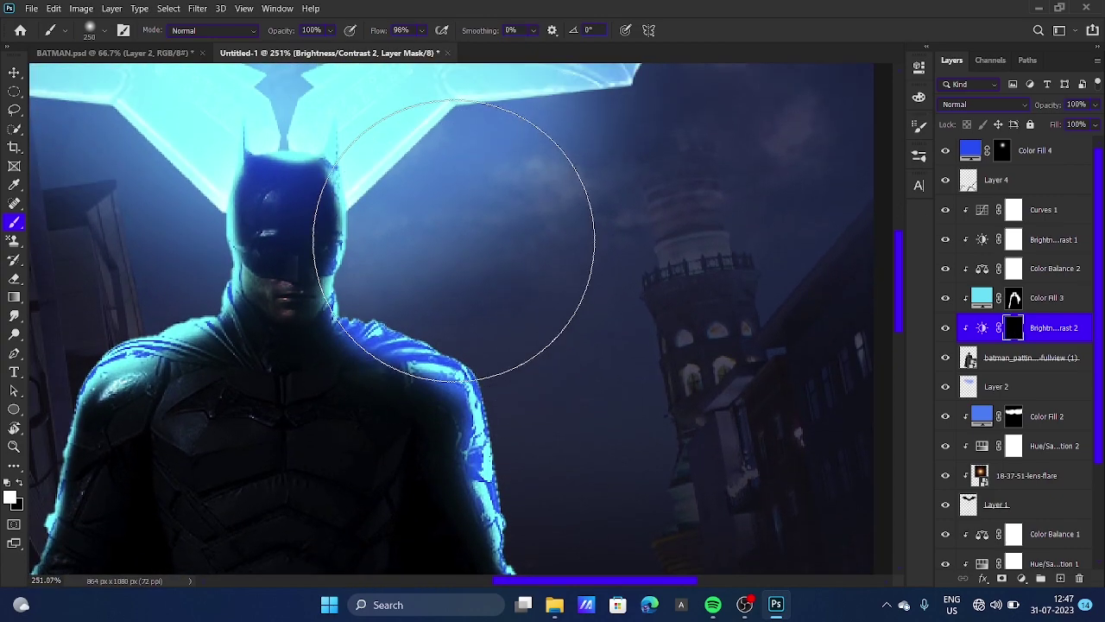
key("bracketleft")
key("bracketleft")
key("bracketleft")
key("bracketleft")
key("bracketleft")
key("bracketleft")
left_click_drag(380, 133, 389, 186)
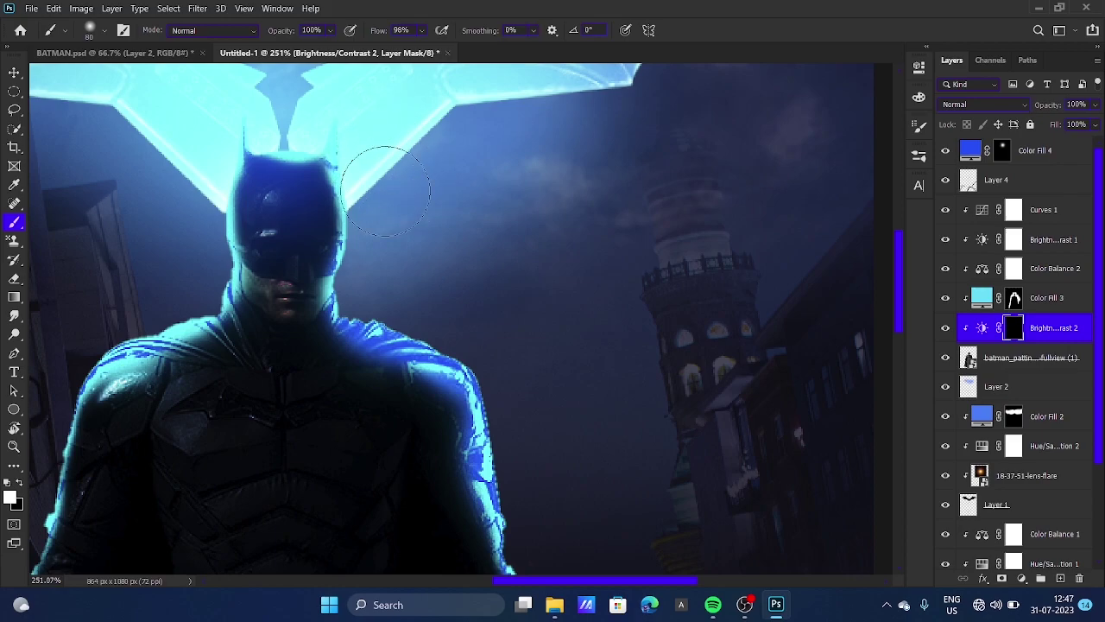
scroll(631, 340, "down", 2)
scroll(631, 339, "down", 1)
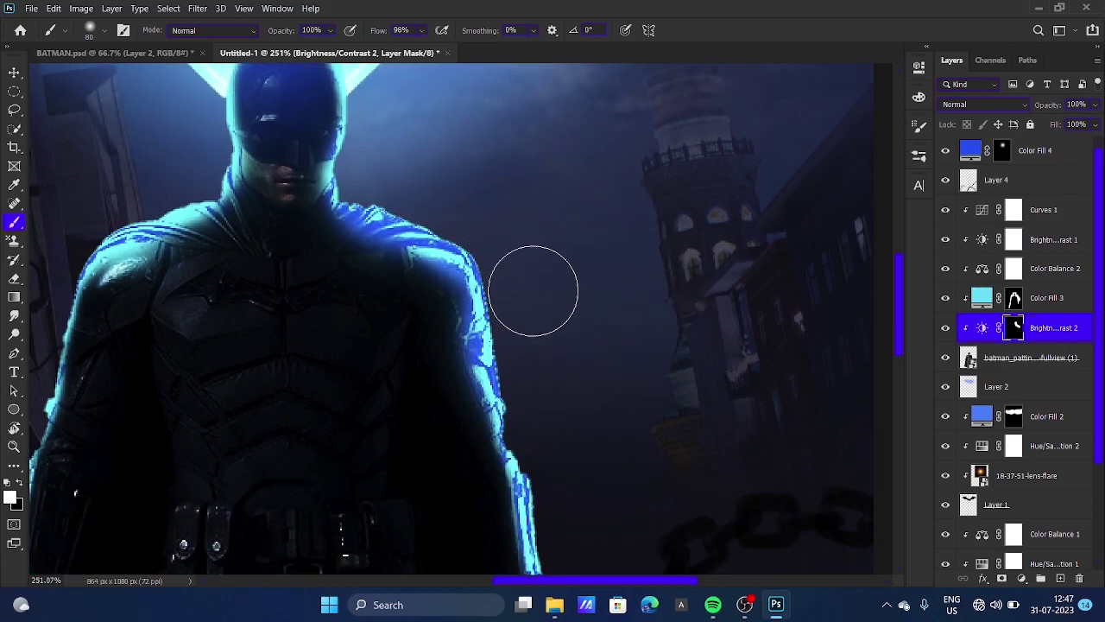
scroll(130, 268, "up", 1)
scroll(156, 233, "down", 2)
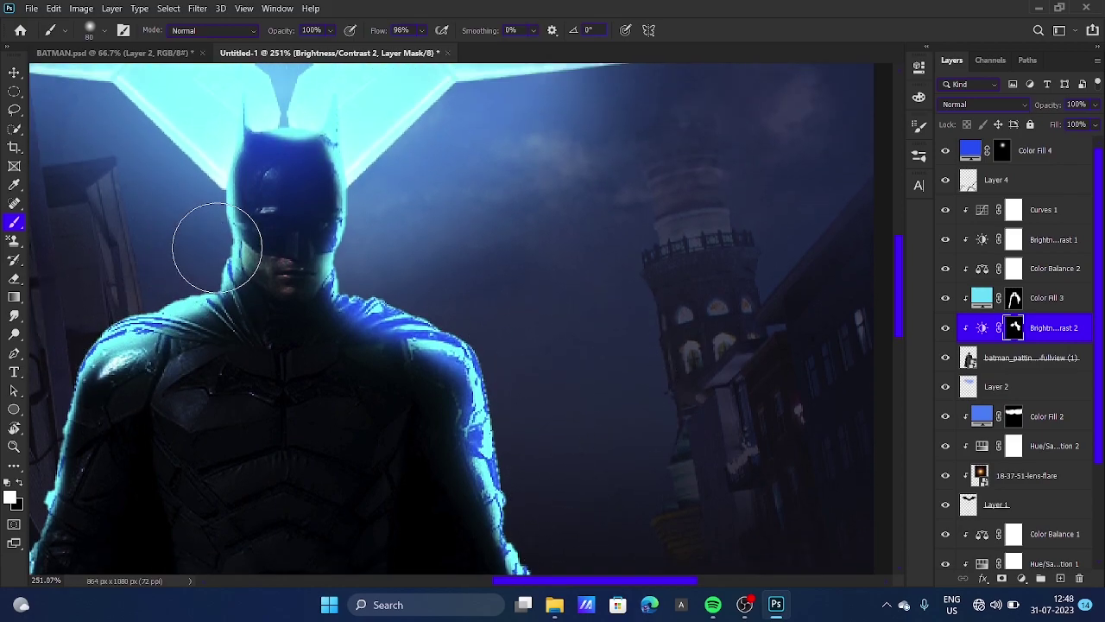
scroll(198, 234, "down", 2)
scroll(380, 288, "down", 5)
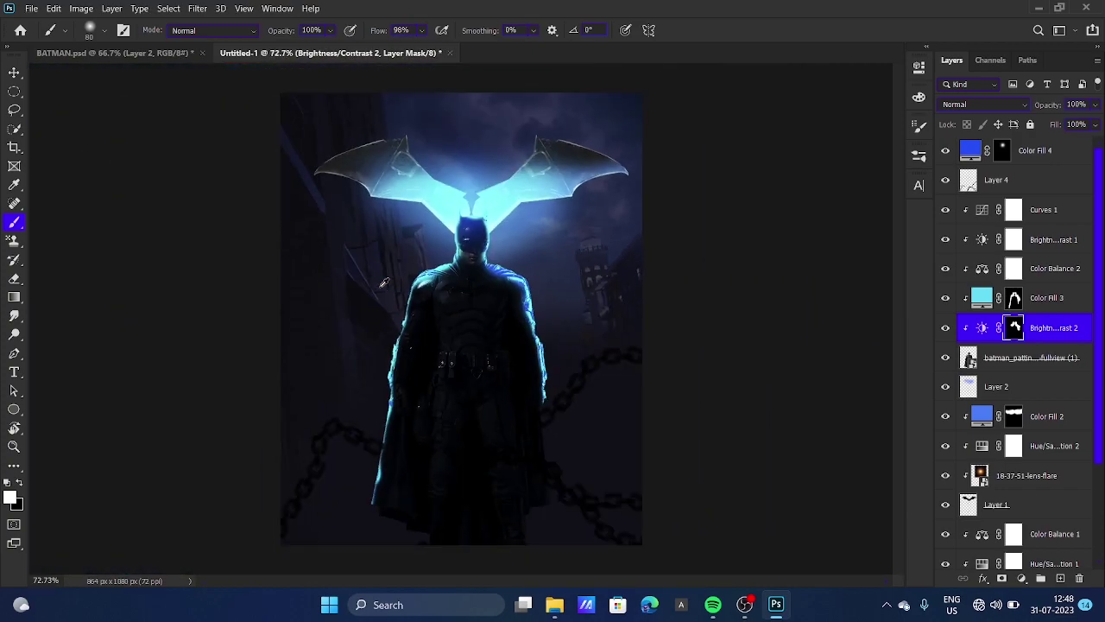
left_click(1042, 157)
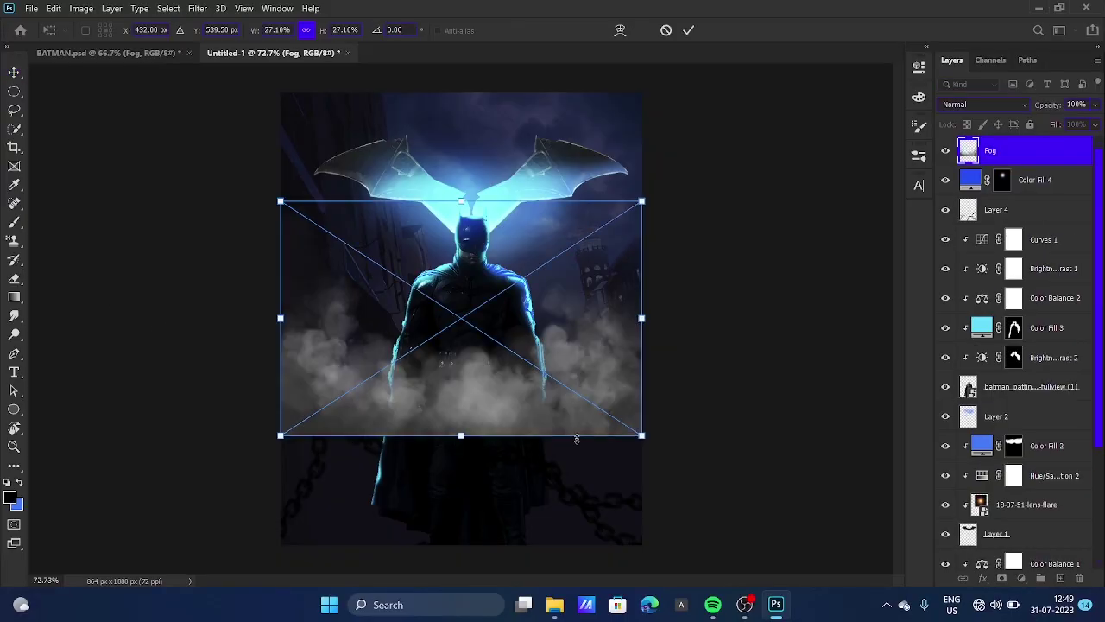
Step: Enlarge, tilt and position the fog across the bottom of the poster over Batman's feet
mouse_move(467, 346)
left_mouse_down()
mouse_move(492, 432)
mouse_move(441, 311)
left_mouse_up()
left_click_drag(580, 420, 740, 469)
left_click_drag(518, 415, 469, 447)
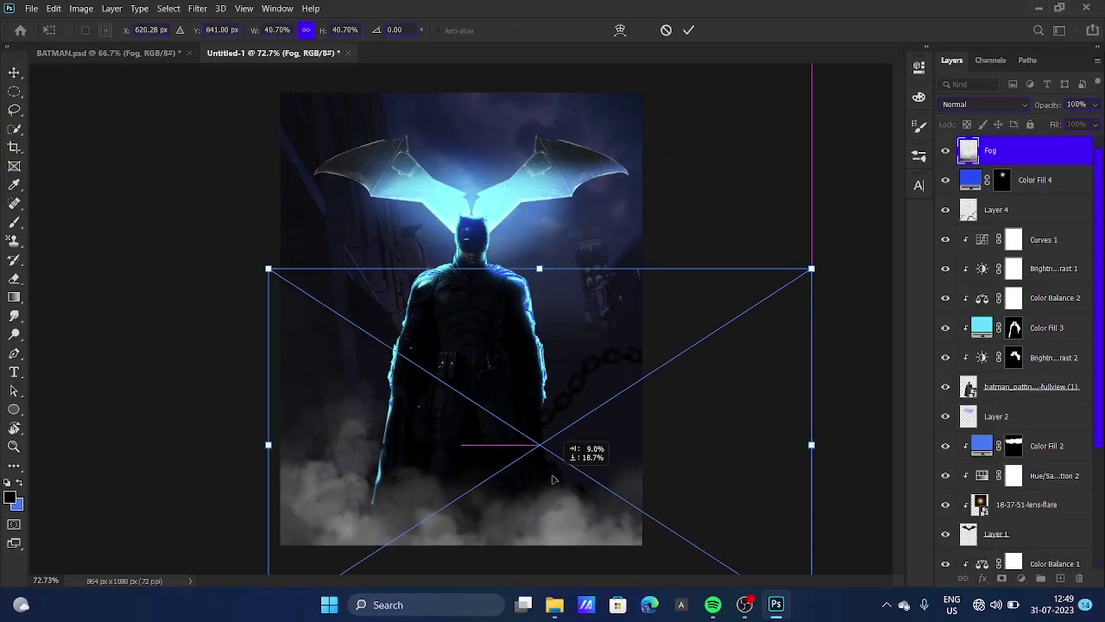
left_click_drag(858, 234, 705, 384)
left_click_drag(682, 449, 634, 471)
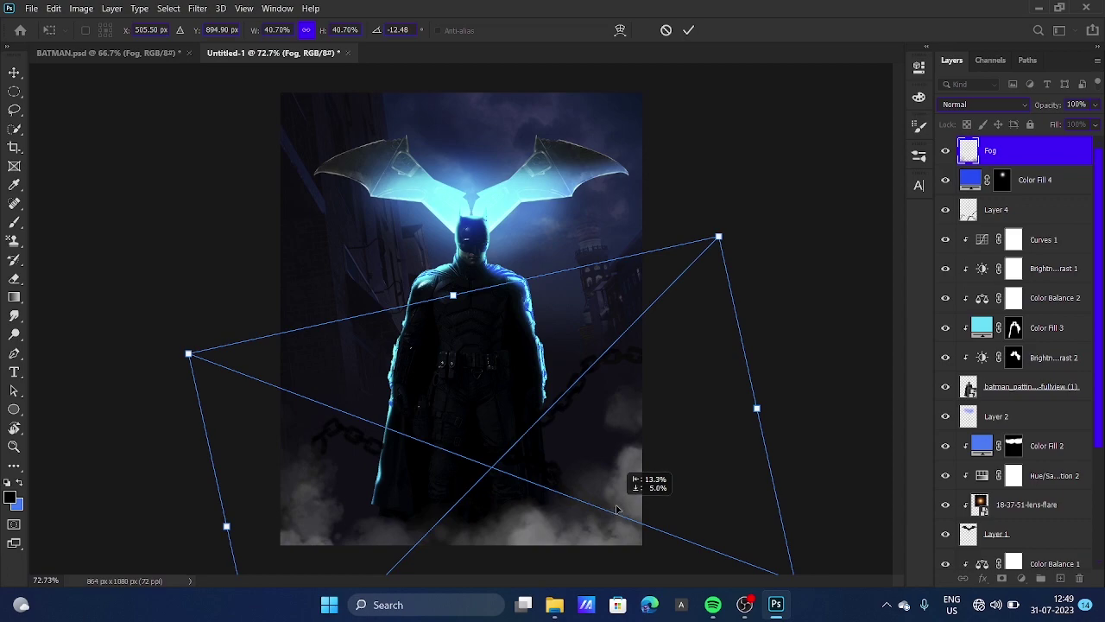
left_click(14, 73)
Step: Stack the Fog layer above Batman under Color Fill 4 at 84% opacity, then duplicate it
left_click_drag(1044, 152, 1045, 404)
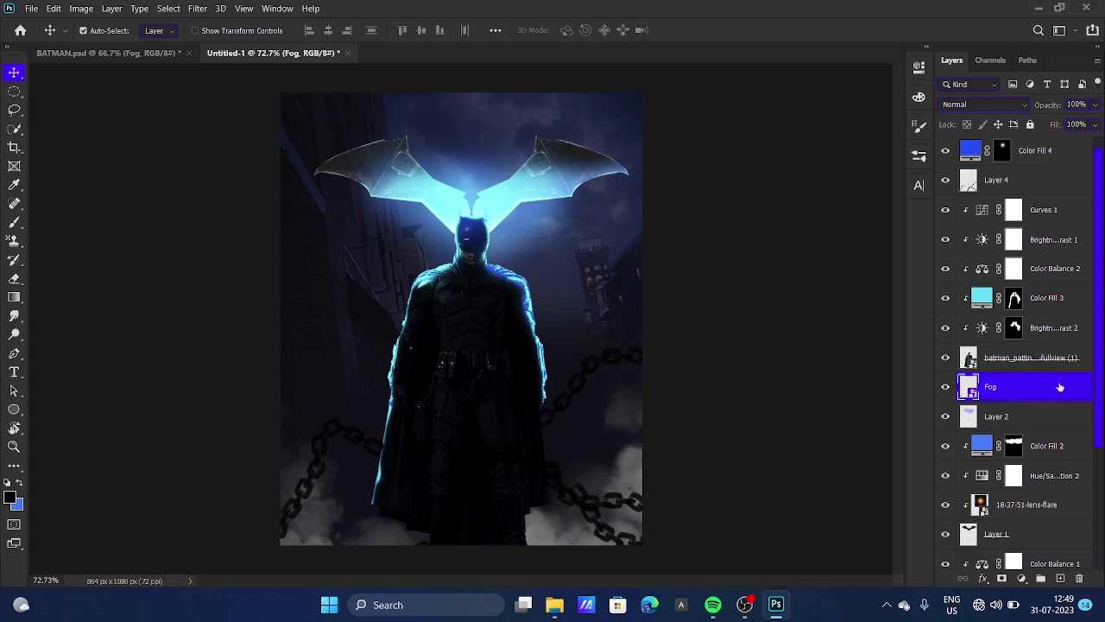
left_click_drag(1060, 386, 1050, 178)
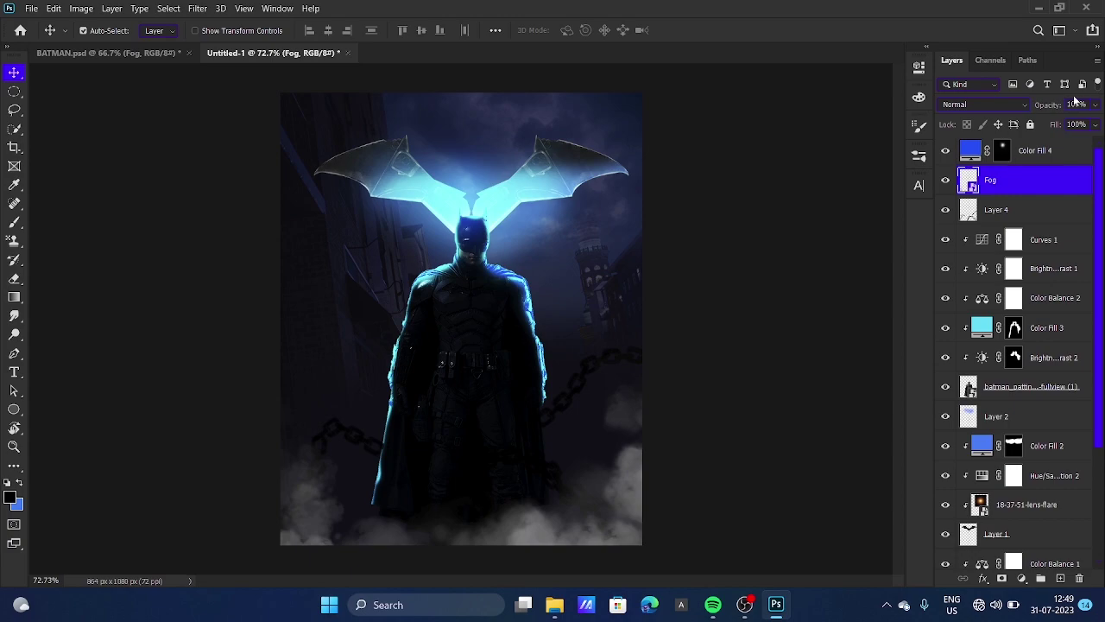
left_click_drag(1061, 107, 1036, 131)
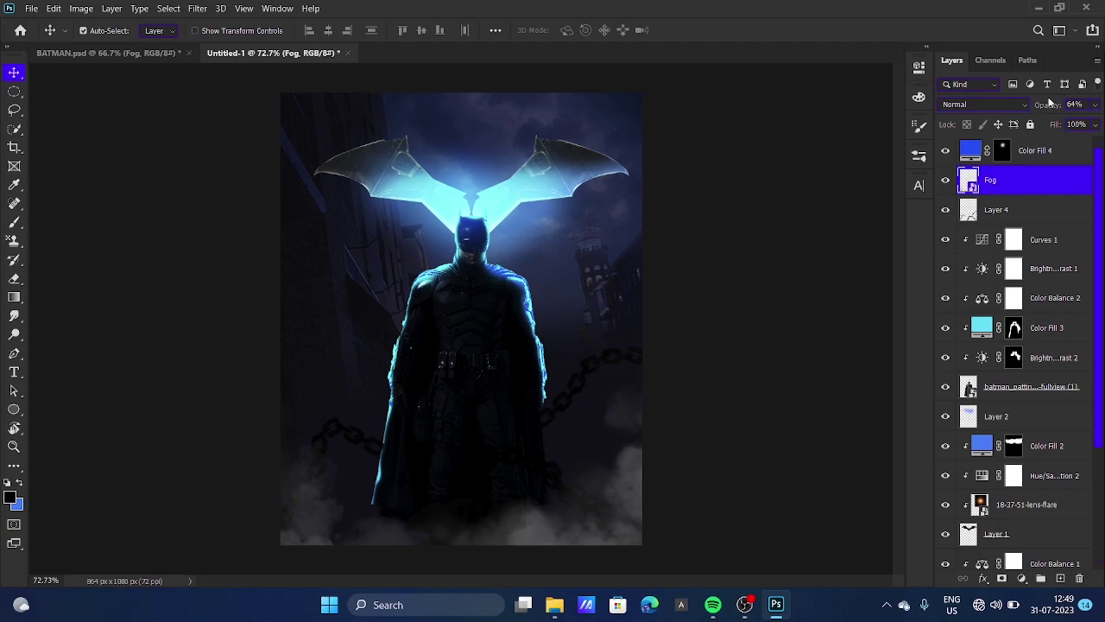
right_click(1035, 183)
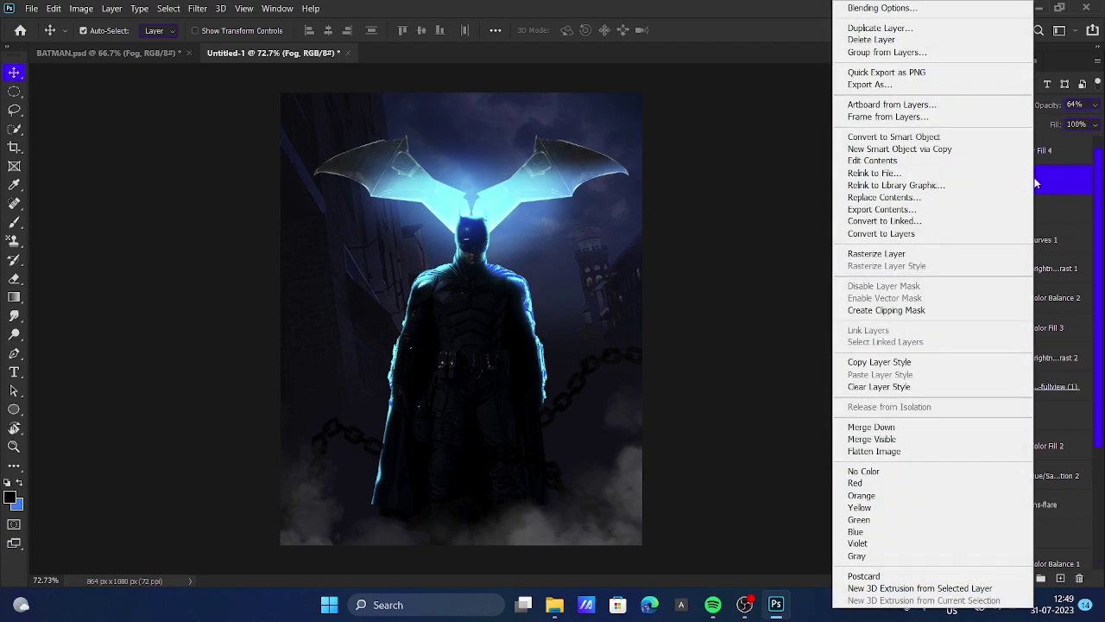
left_click(890, 31)
Step: Create the Fog copy, rotate it about 20 degrees and shift it left and down
left_click(669, 159)
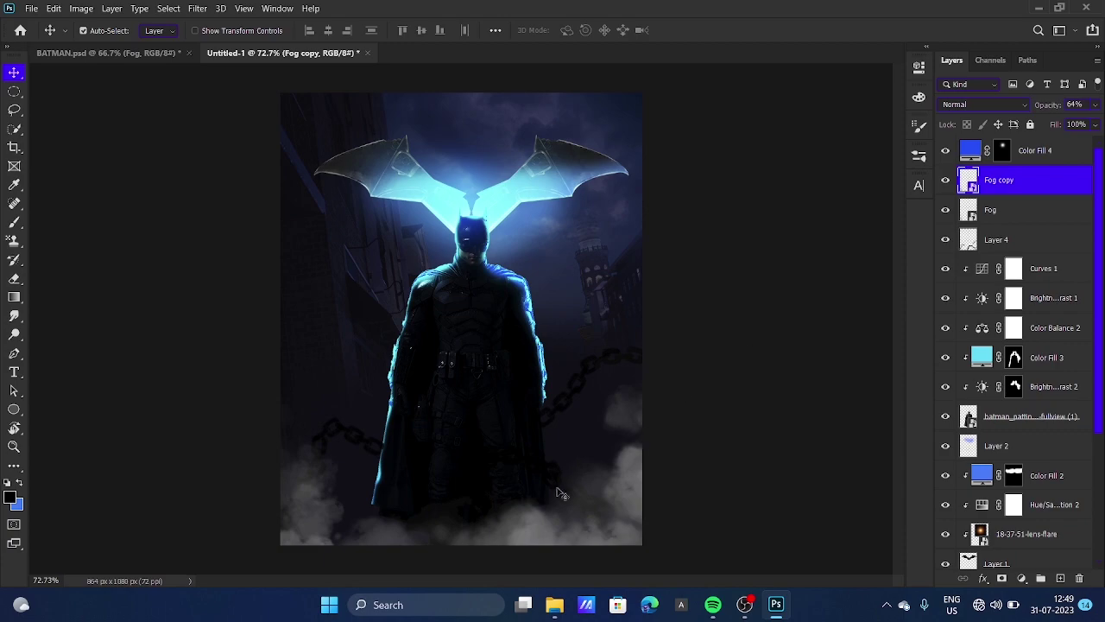
left_click_drag(557, 494, 535, 426)
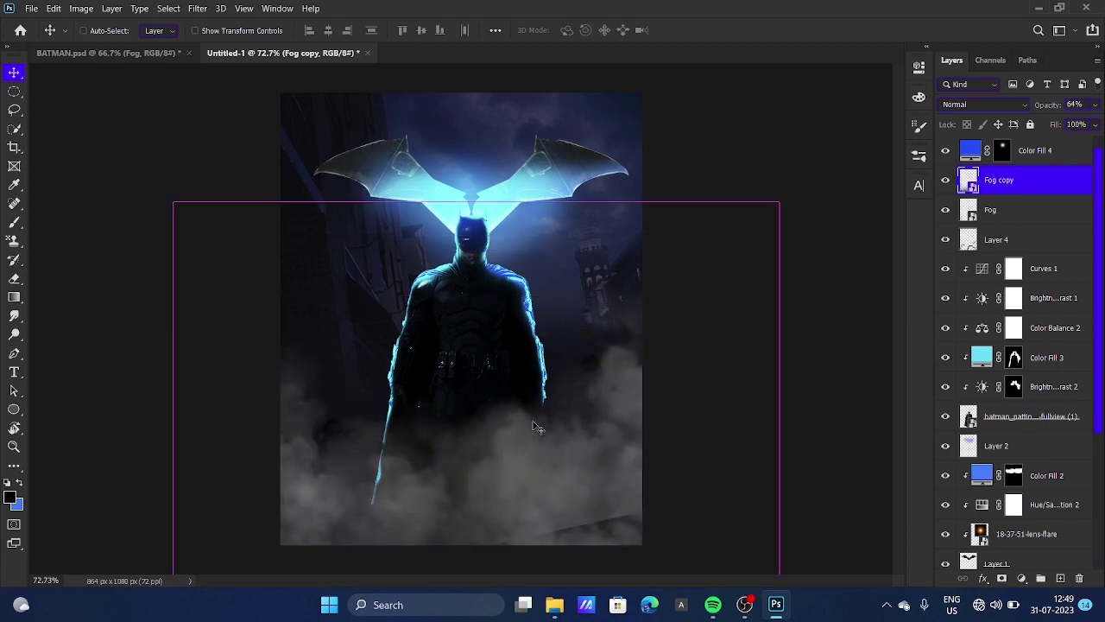
key("ctrl+t")
left_click_drag(731, 111, 888, 247)
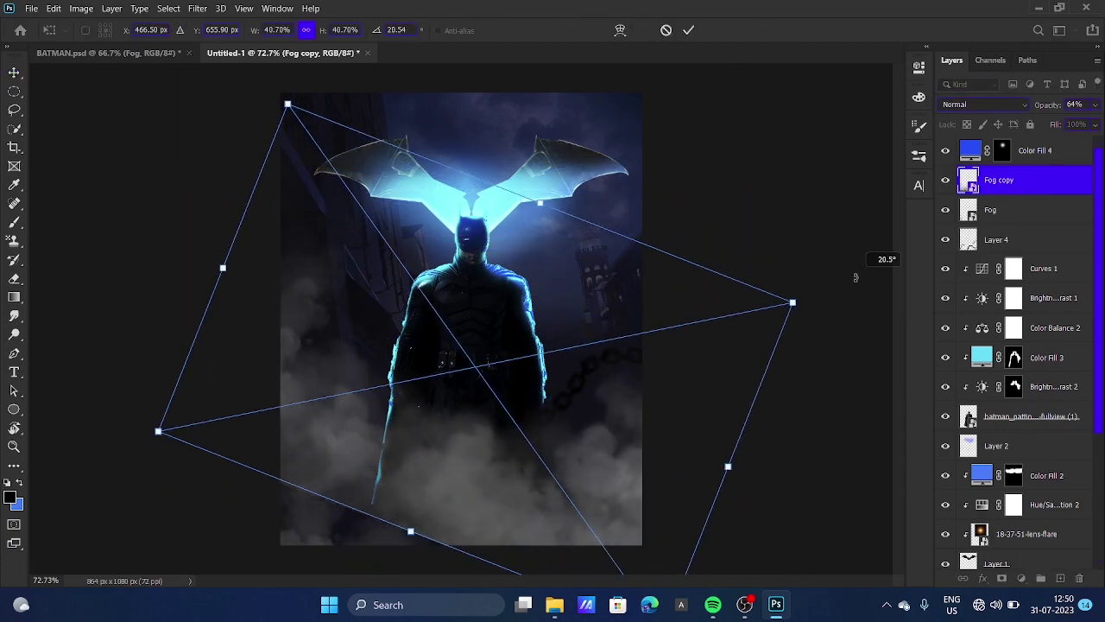
left_click_drag(637, 456, 405, 512)
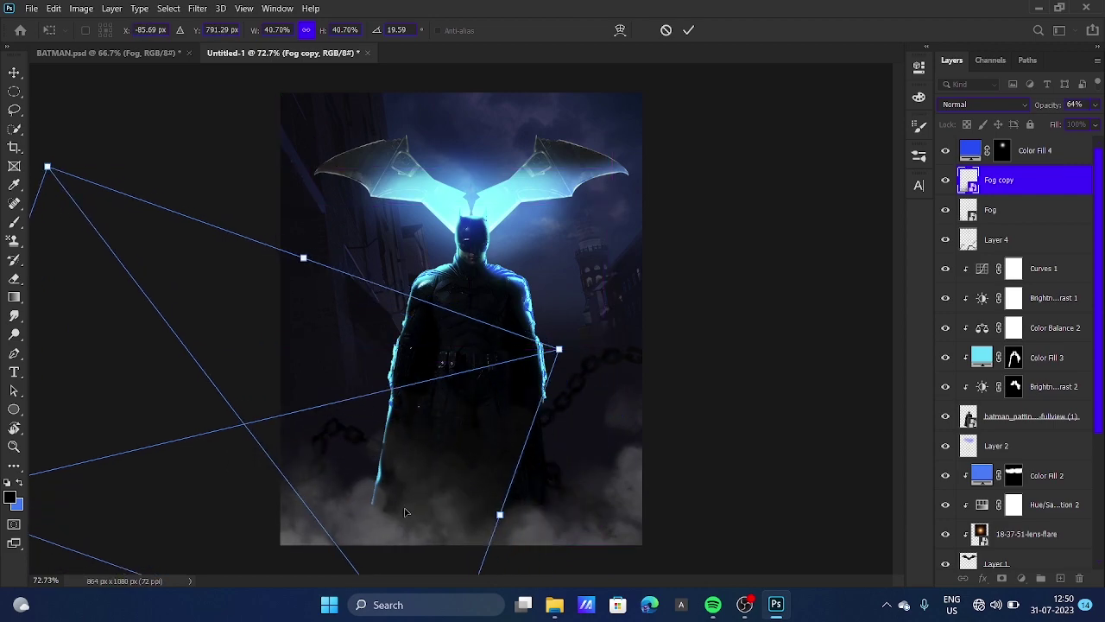
left_click(15, 74)
Step: Set the original Fog layer's blend mode to Linear Dodge (Add)
left_click(985, 104)
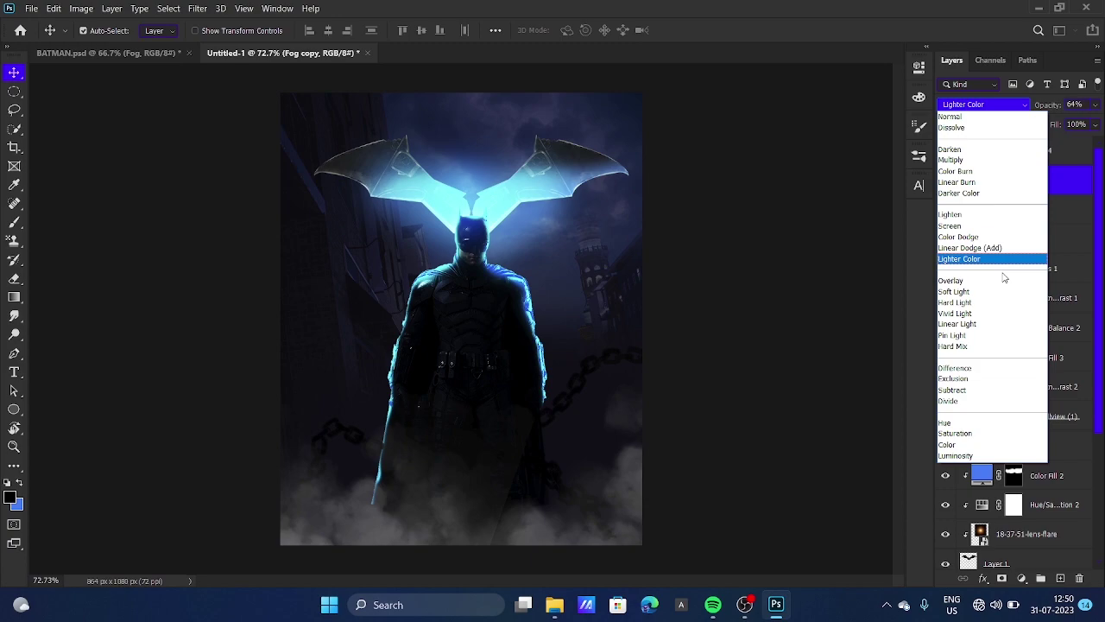
key("Escape")
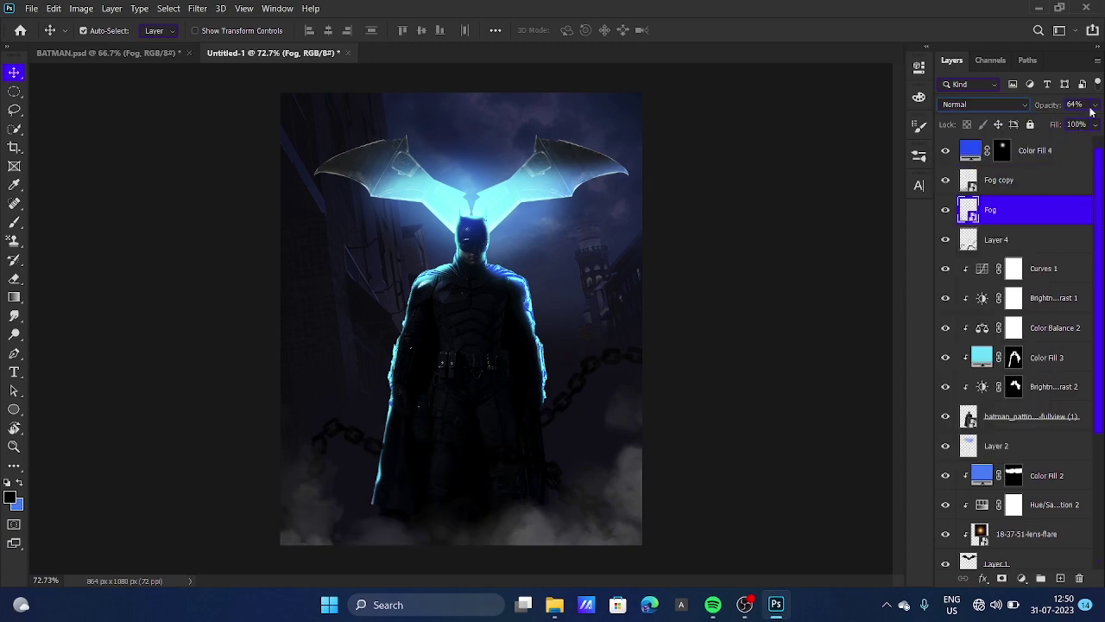
left_click(994, 104)
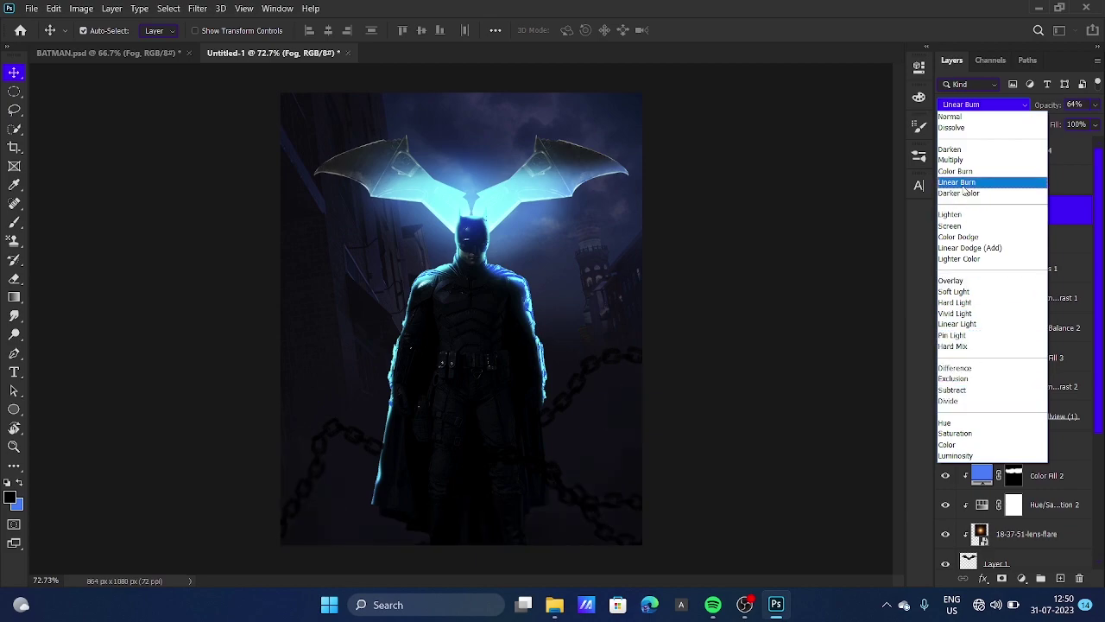
left_click(952, 249)
left_click(1013, 183)
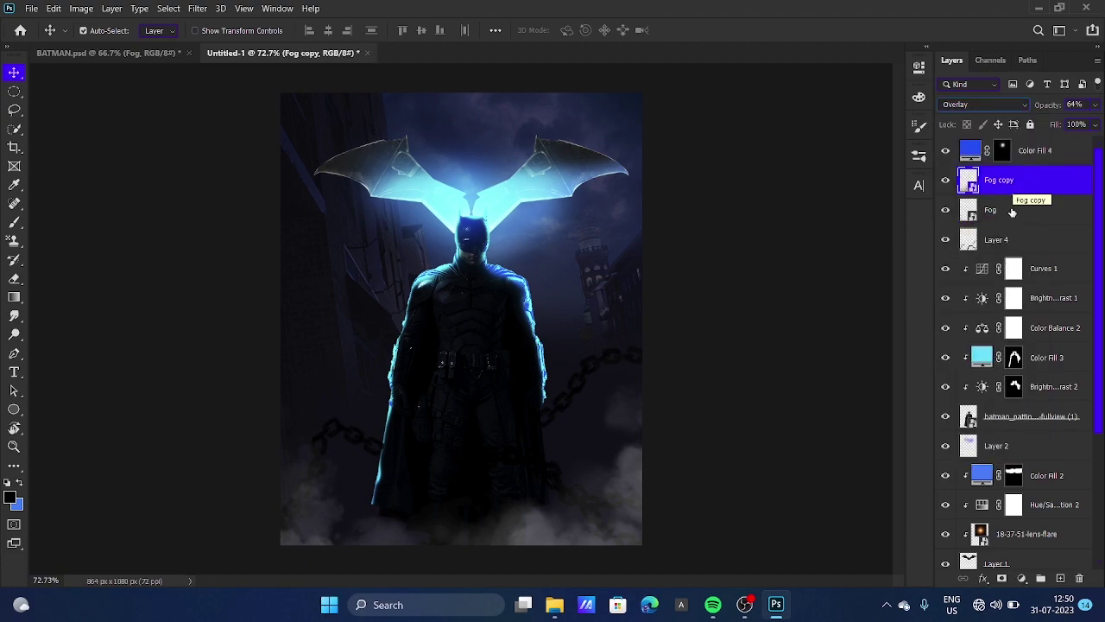
left_click(1010, 216)
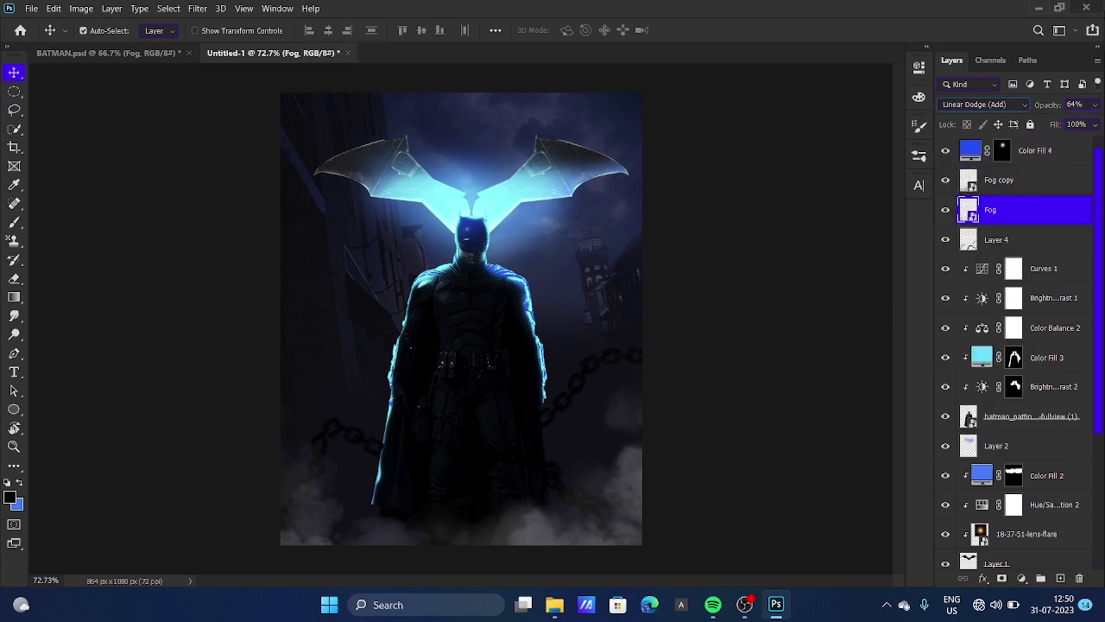
Step: Drop in the golden-particles image at about 294% over the upper poster, then add Hue/Saturation 3 above it
left_click_drag(192, 113, 124, 253)
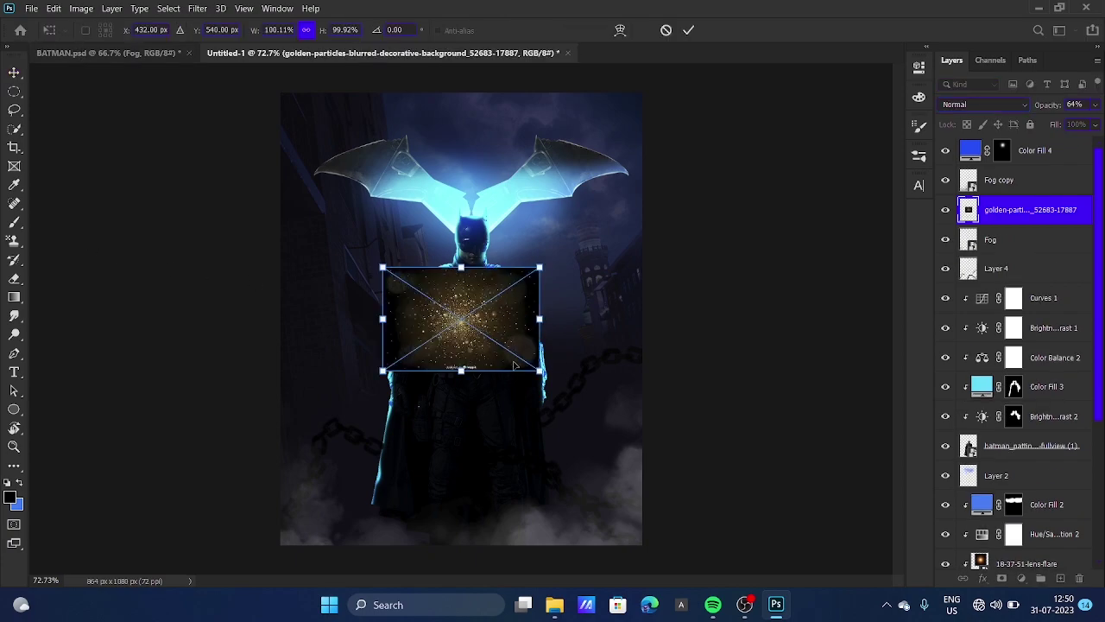
left_click_drag(541, 372, 757, 505)
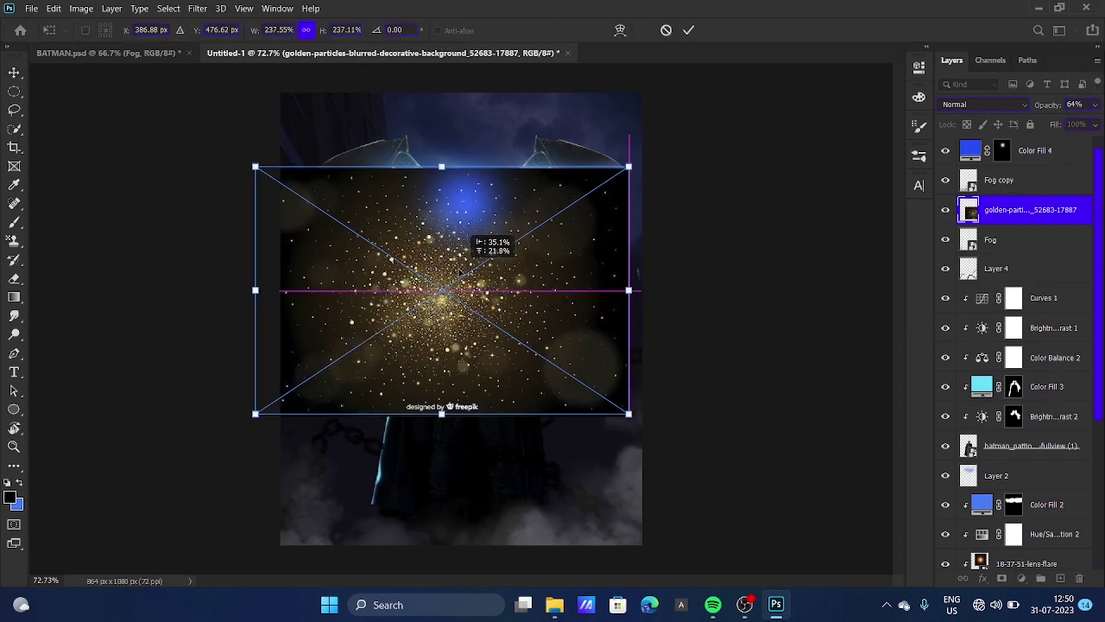
left_click_drag(575, 320, 430, 202)
left_click_drag(615, 402, 708, 446)
left_click_drag(469, 276, 509, 276)
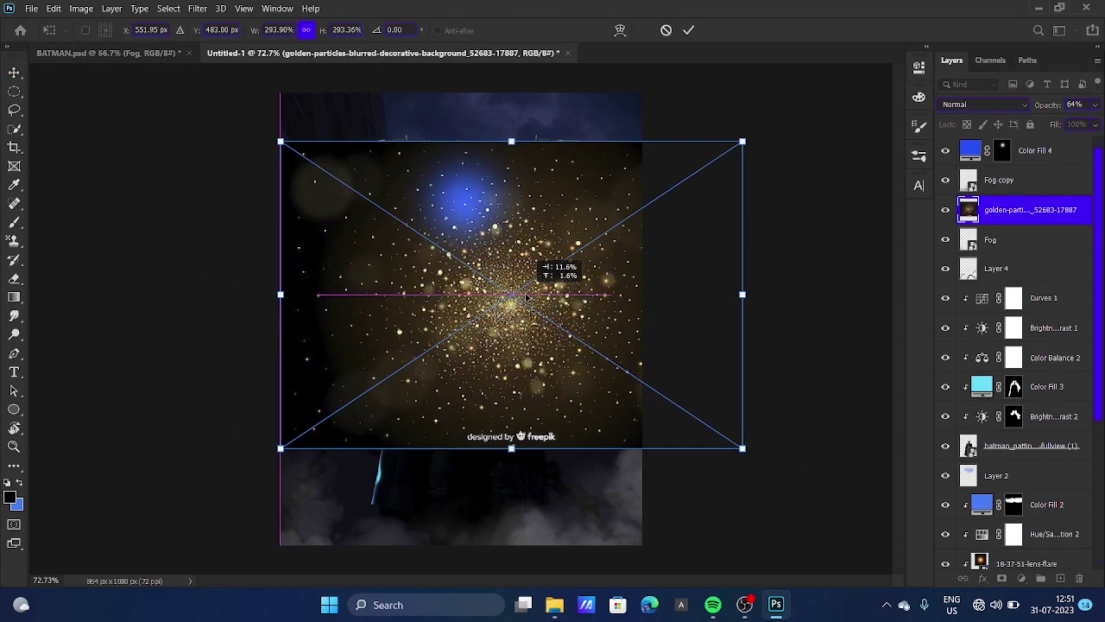
left_click(14, 74)
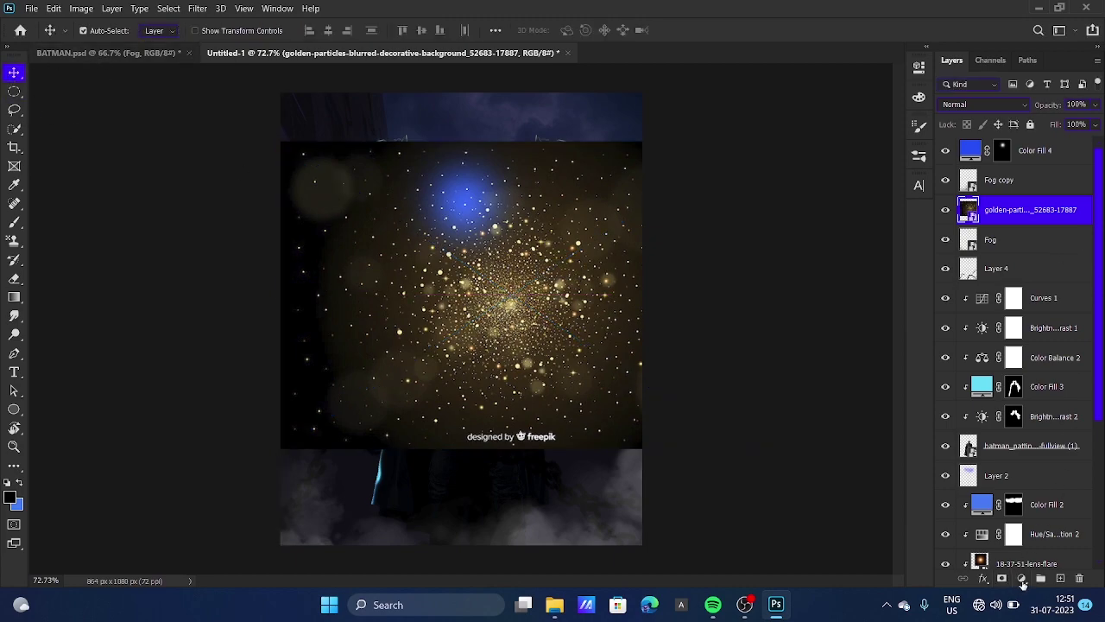
left_click(1022, 578)
left_click(1026, 445)
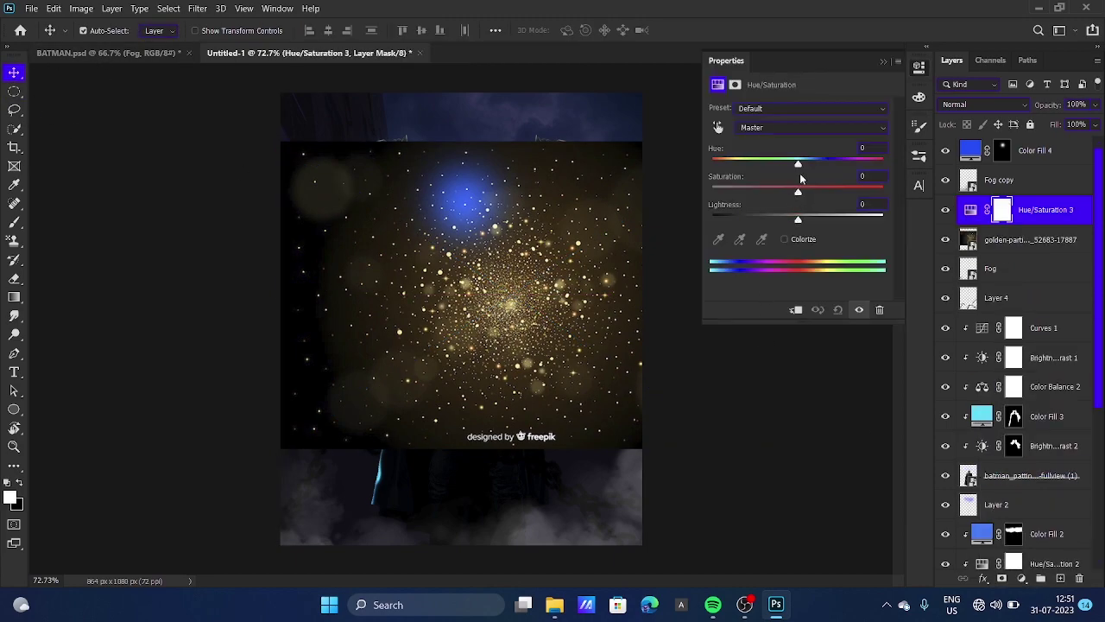
Step: Set Hue/Saturation 3 to Hue -180, Saturation +40, clip it to the particles, and blend it in Vivid Light
left_click_drag(798, 163, 712, 163)
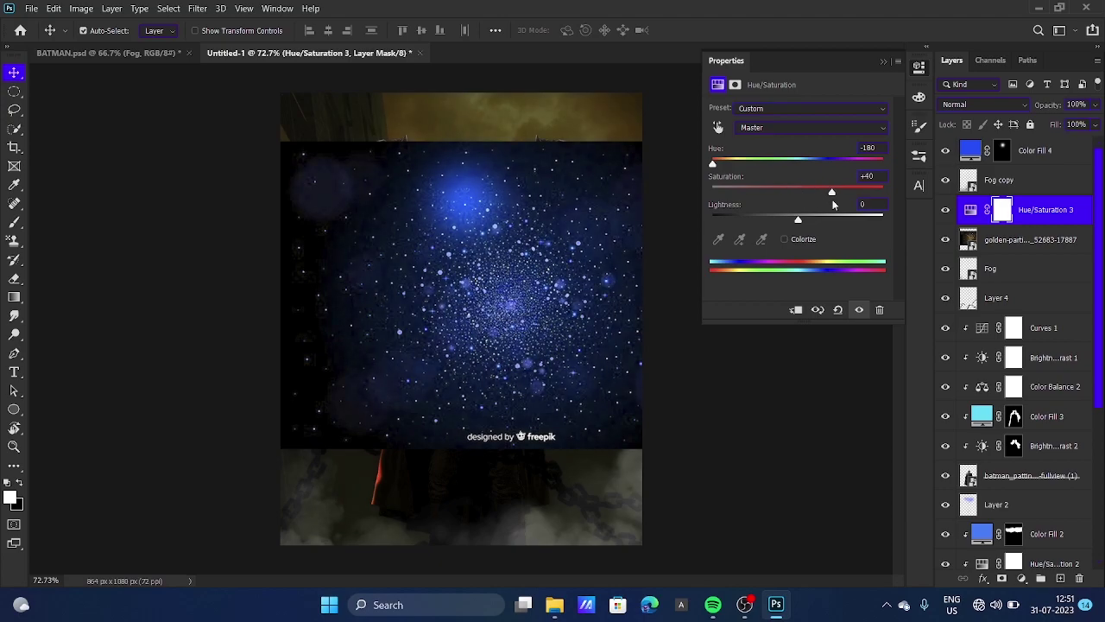
left_click(796, 311)
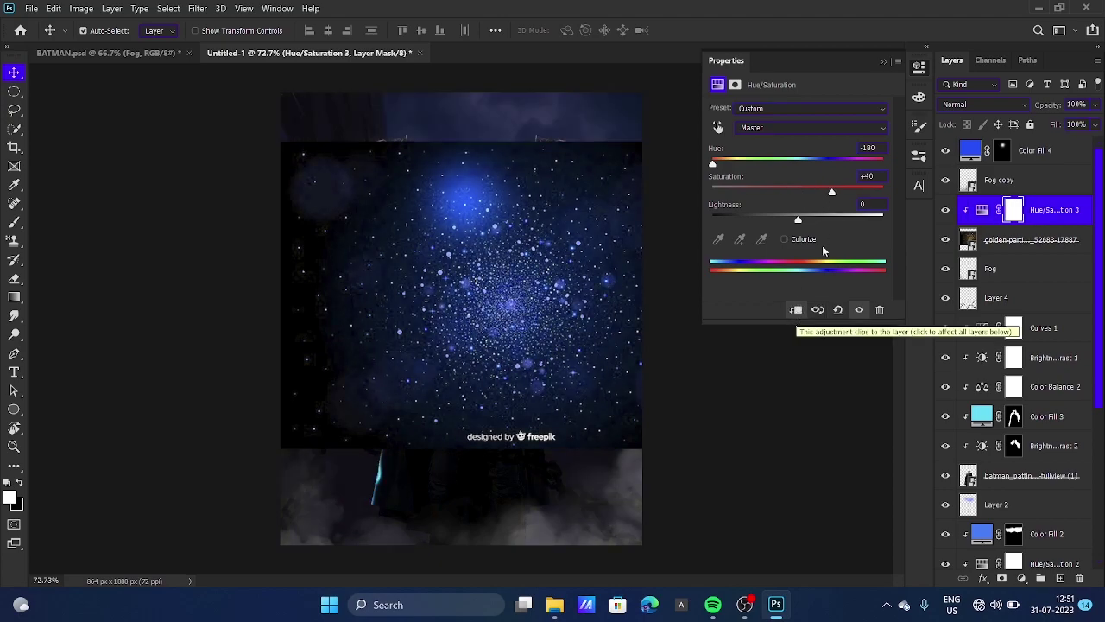
left_click(918, 67)
left_click(984, 105)
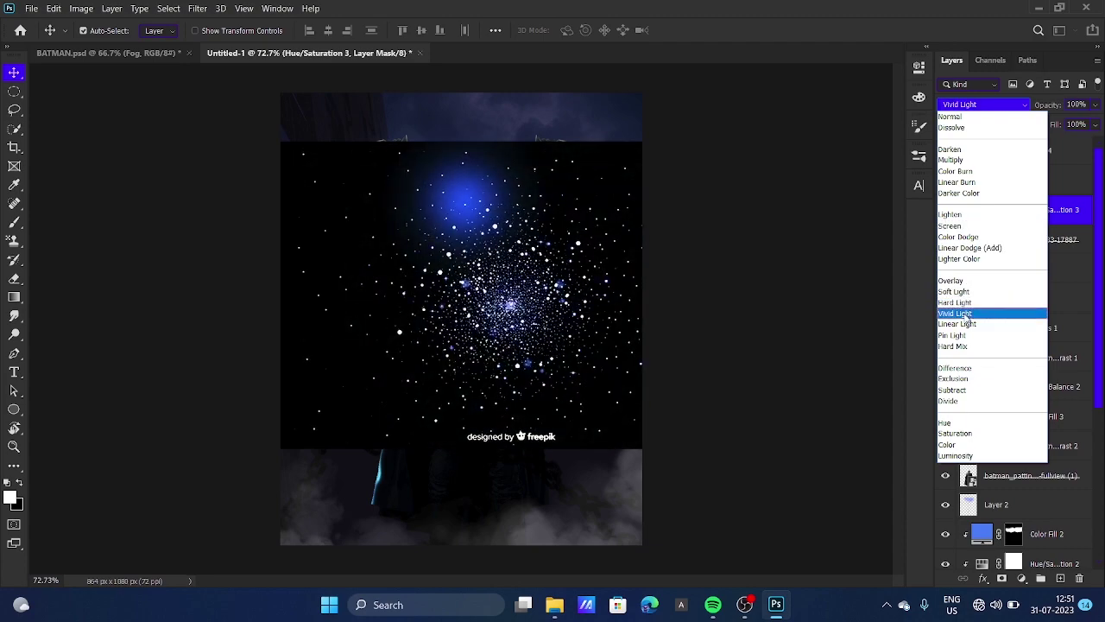
left_click(965, 315)
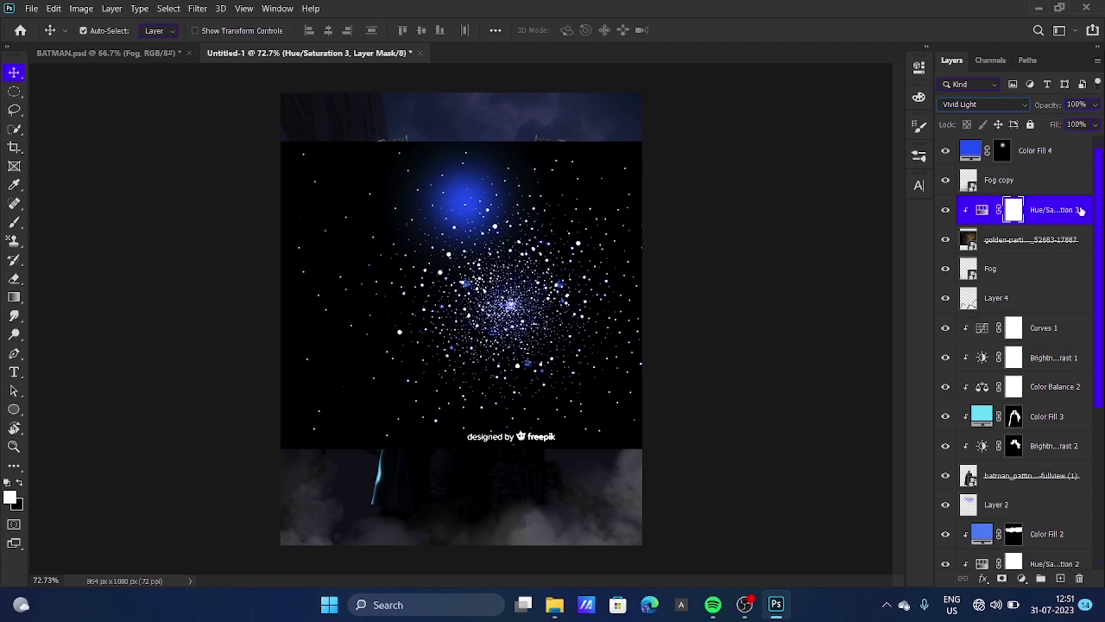
double_click(1085, 242)
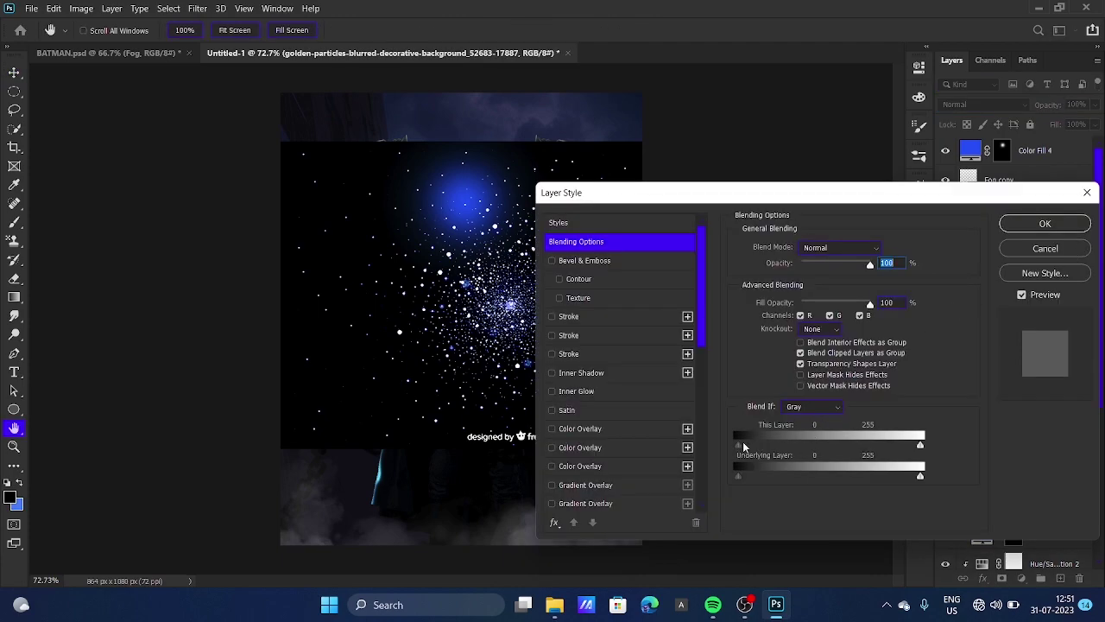
Step: Set the particles' black Blend If slider to 30 and shrink them to 161.86% over the bat symbol
left_click_drag(743, 444, 759, 446)
left_click(1033, 226)
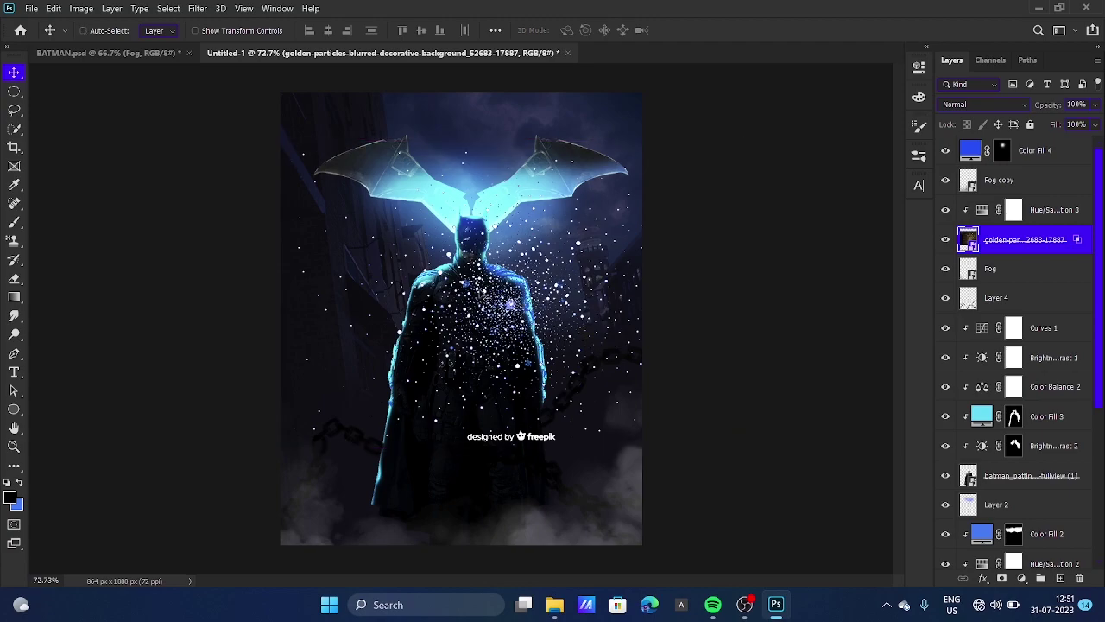
key("ctrl+t")
left_click_drag(743, 449, 538, 313)
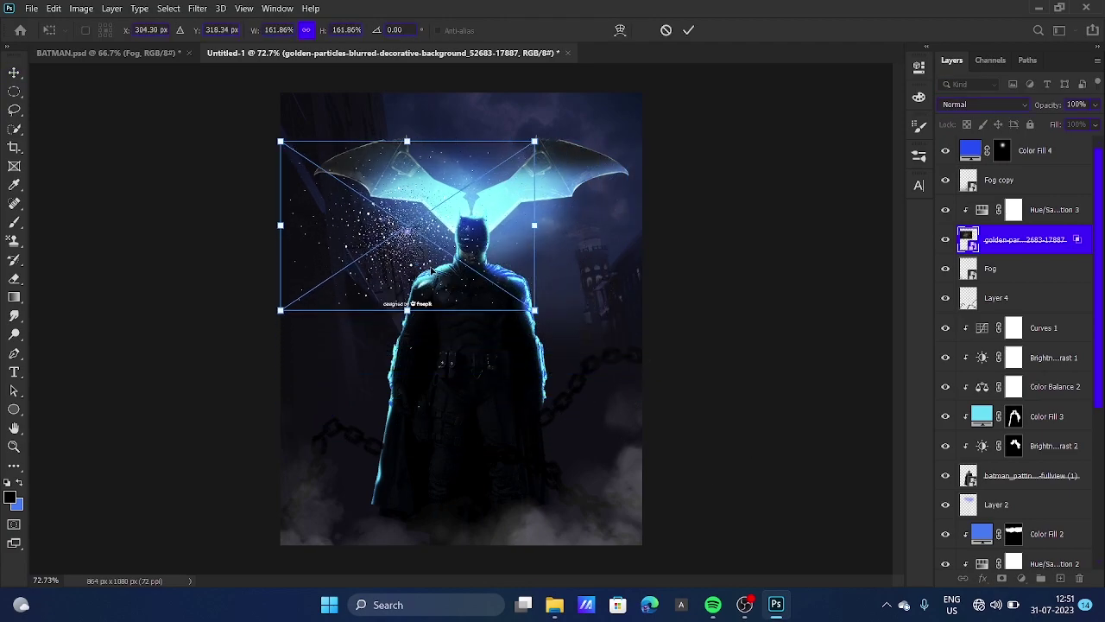
left_click_drag(427, 271, 550, 256)
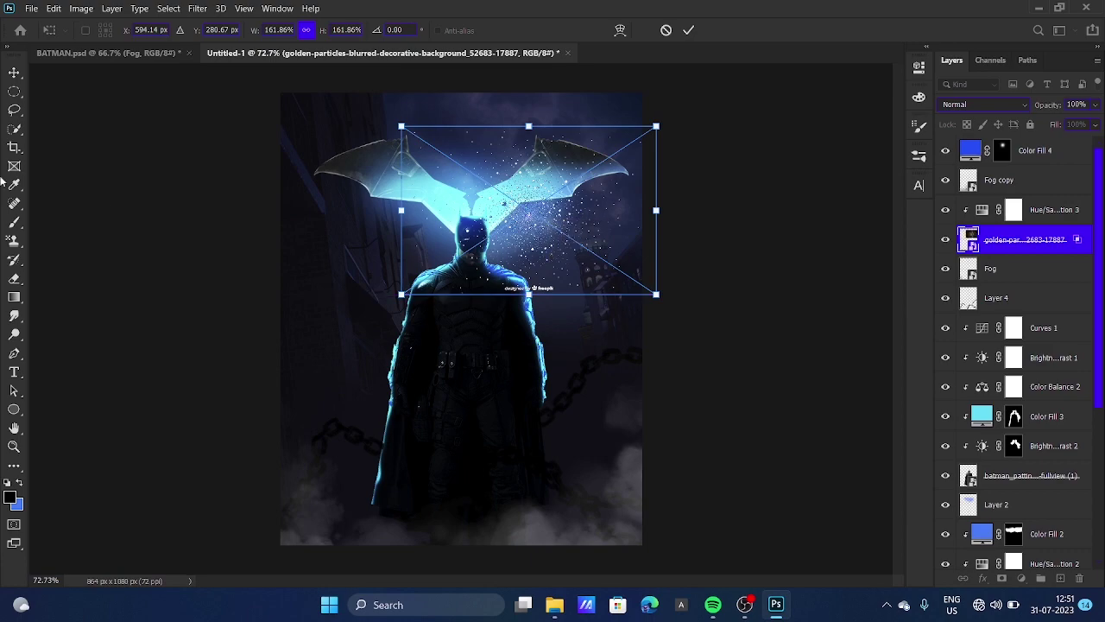
key("Return")
Step: Rasterize the particles layer and erase the watermark and sparkles right of the bat wing
key("e")
left_click(609, 255)
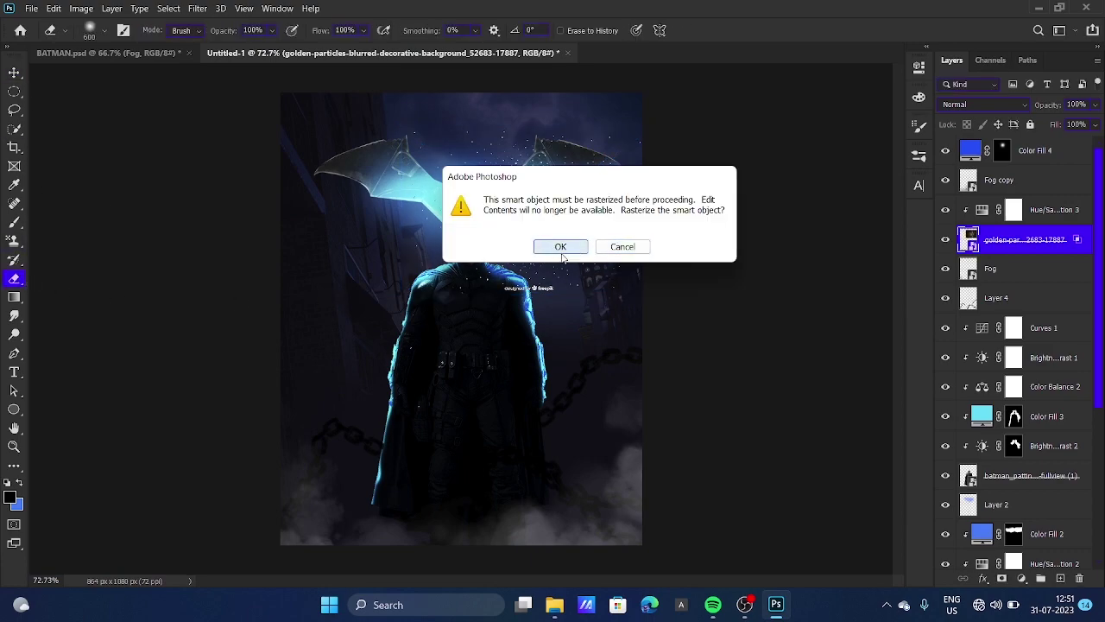
left_click(560, 247)
left_click(566, 259)
mouse_move(716, 267)
left_mouse_down()
mouse_move(647, 160)
mouse_move(562, 239)
mouse_move(580, 253)
left_mouse_up()
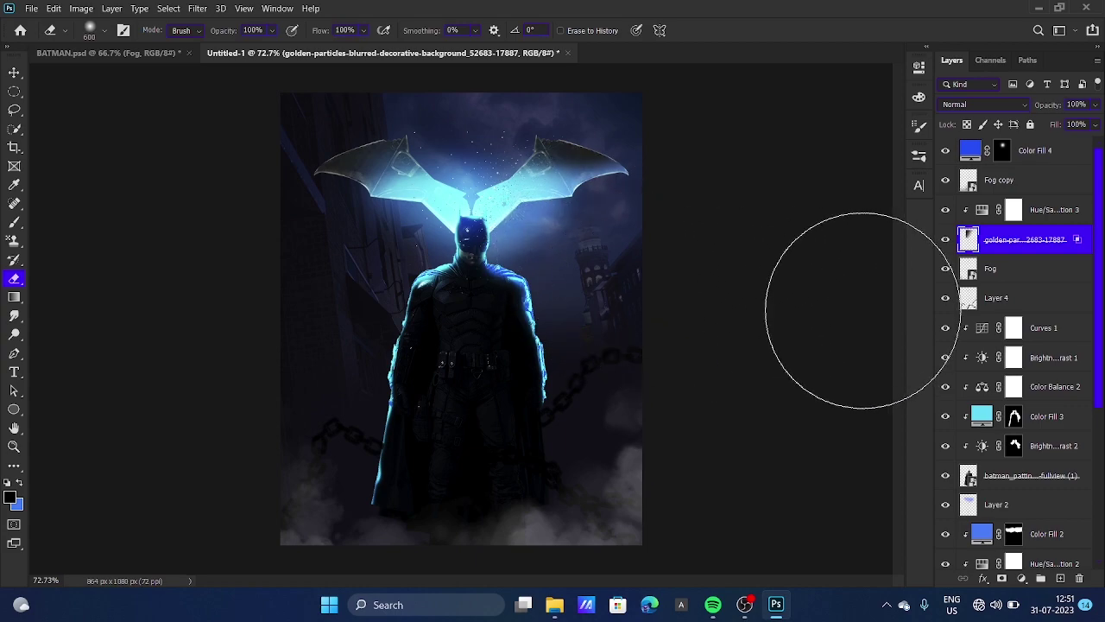
Step: Duplicate the particles layer, clip Hue/Saturation 3 to it, and move the original above
right_click(1066, 248)
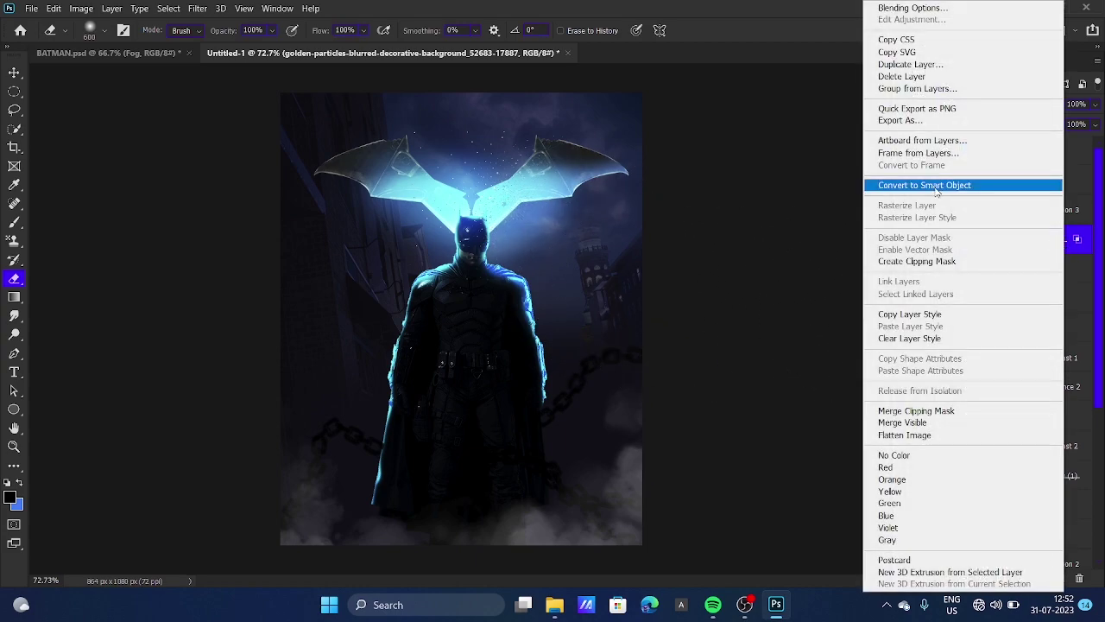
left_click(914, 65)
left_click(671, 159)
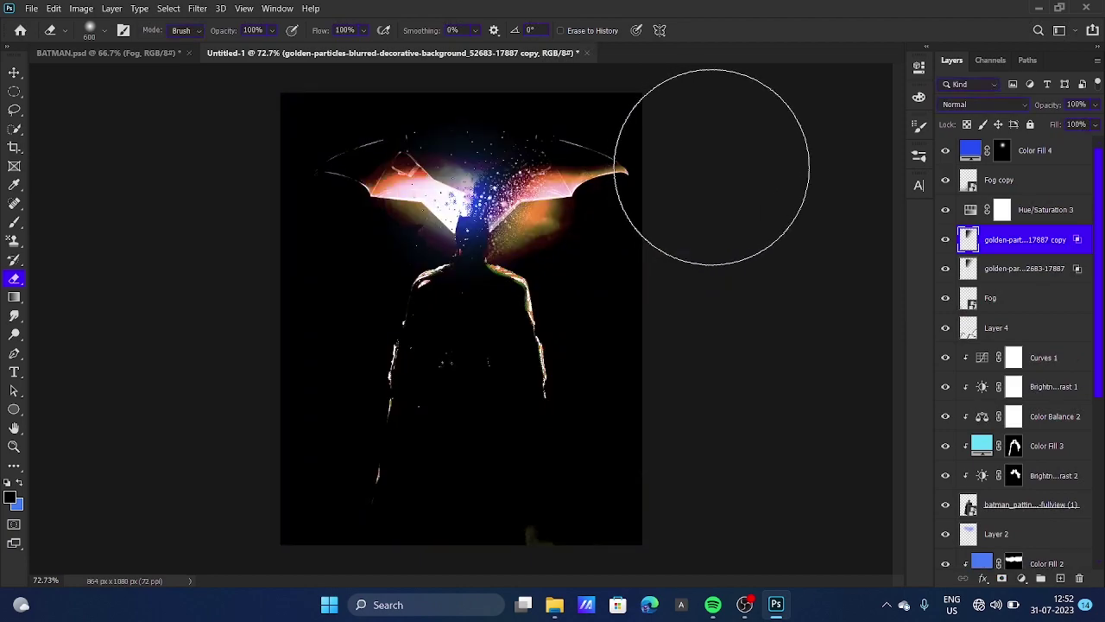
right_click(1062, 216)
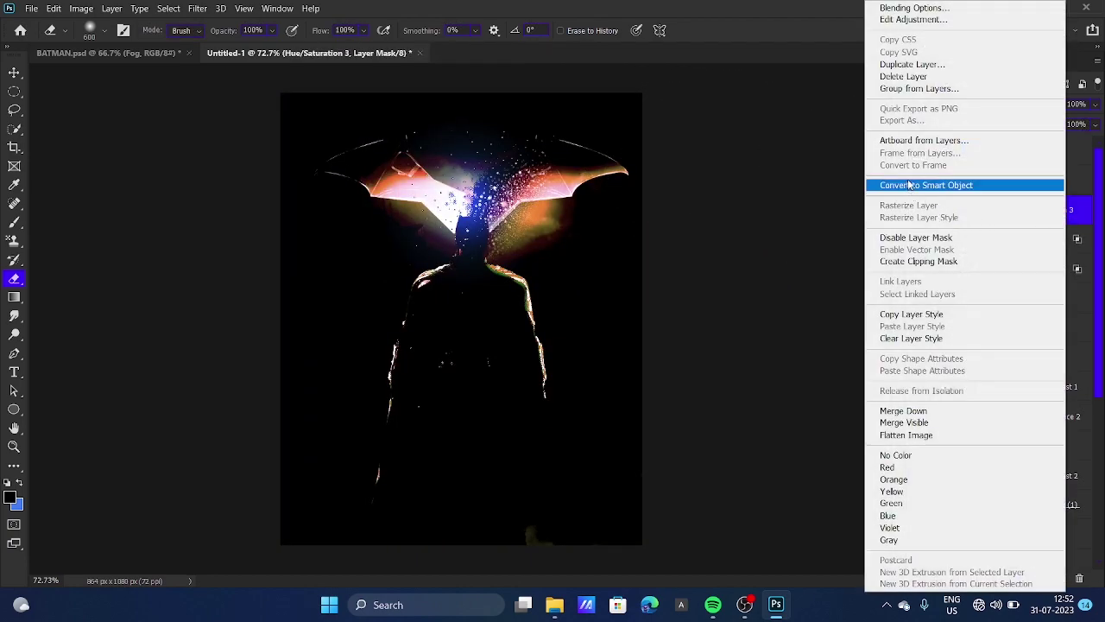
left_click(929, 261)
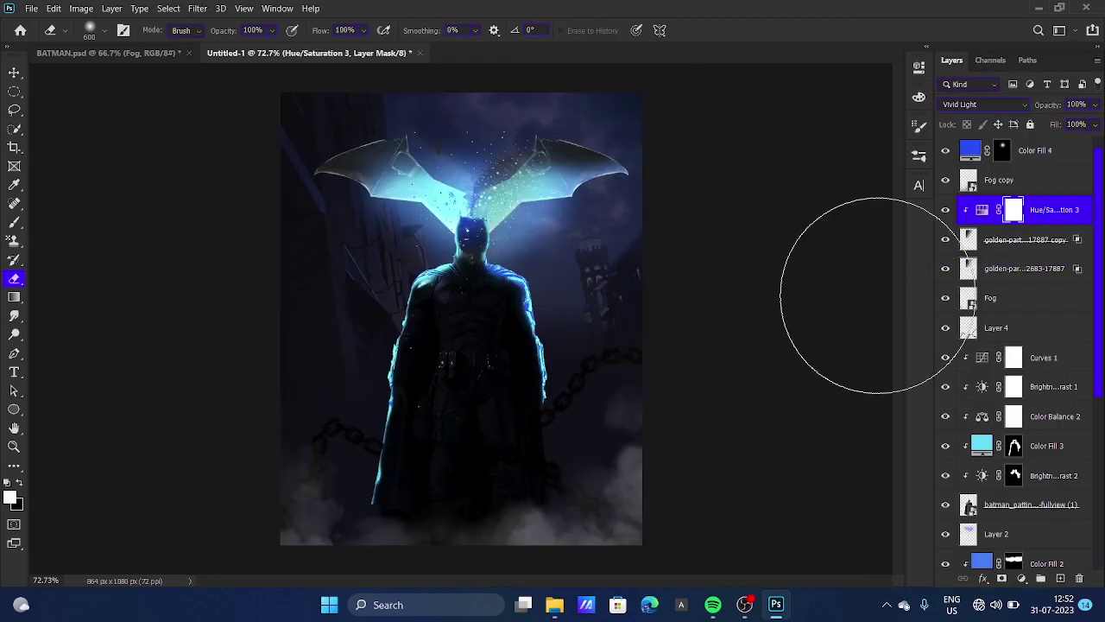
left_click_drag(1043, 280, 1036, 200)
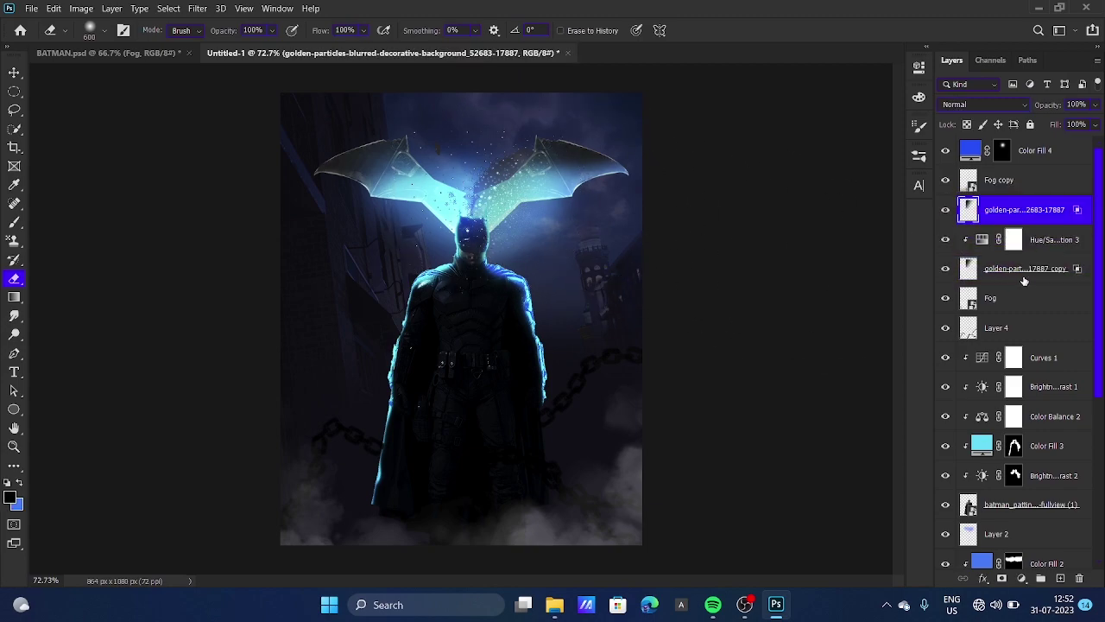
Step: Move the particles copy onto Batman's left torso and erase the particles covering the torso
left_click(1002, 279)
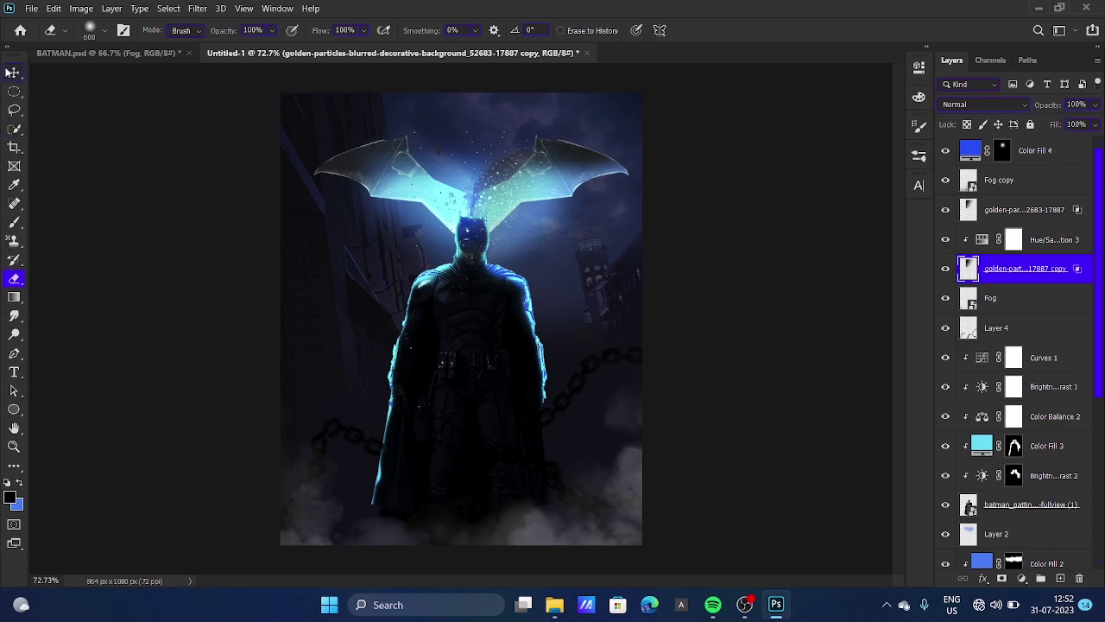
key("v")
left_click_drag(510, 190, 436, 343)
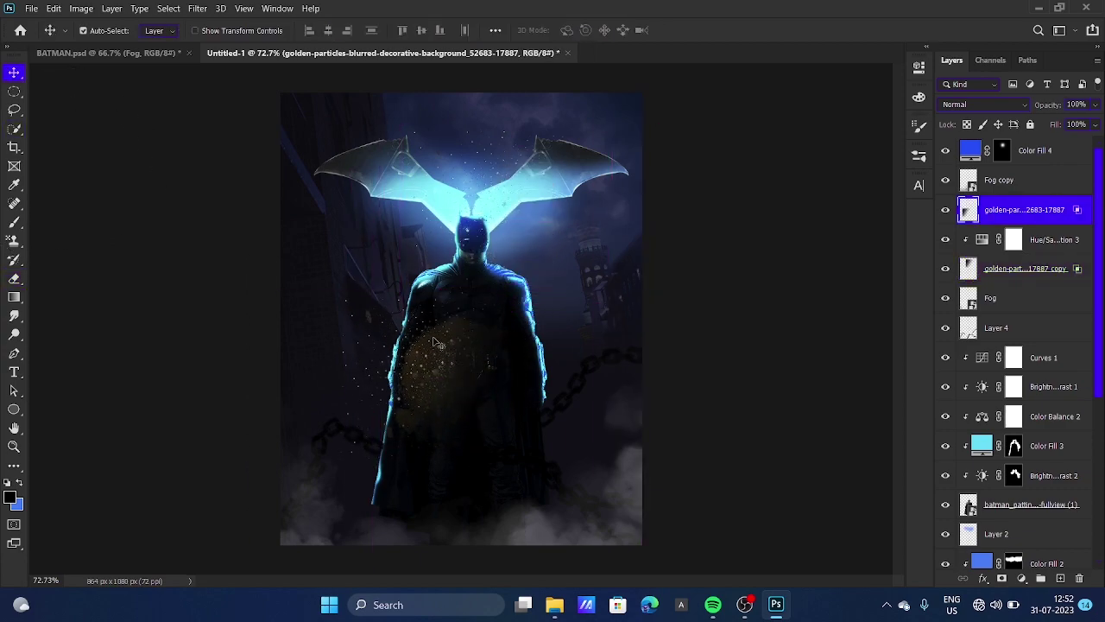
left_click(13, 283)
left_click_drag(501, 469, 526, 406)
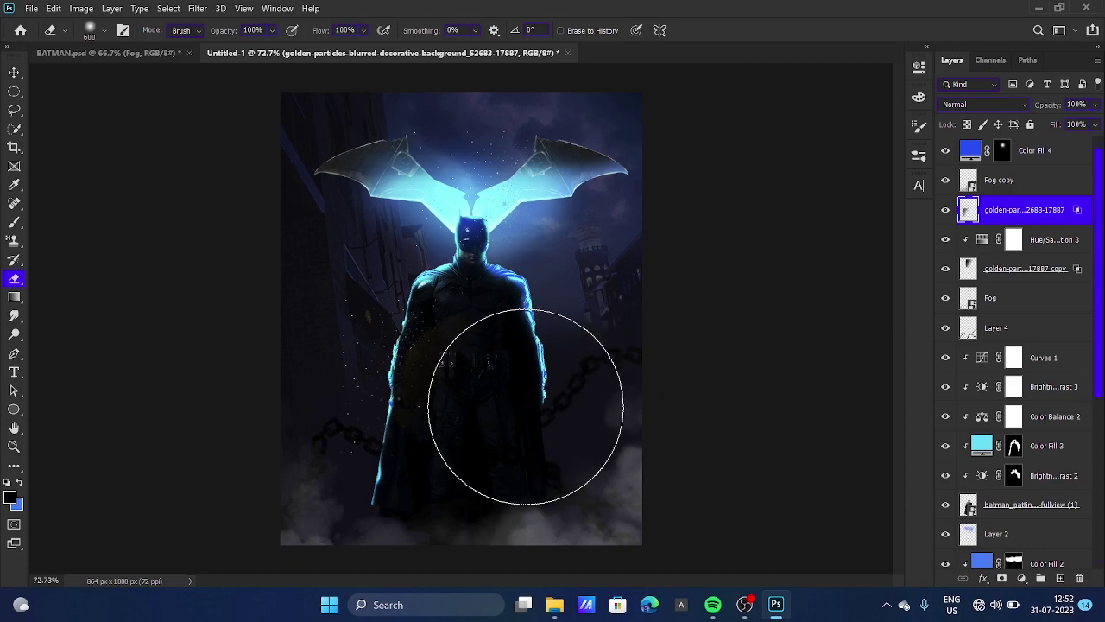
left_click(14, 73)
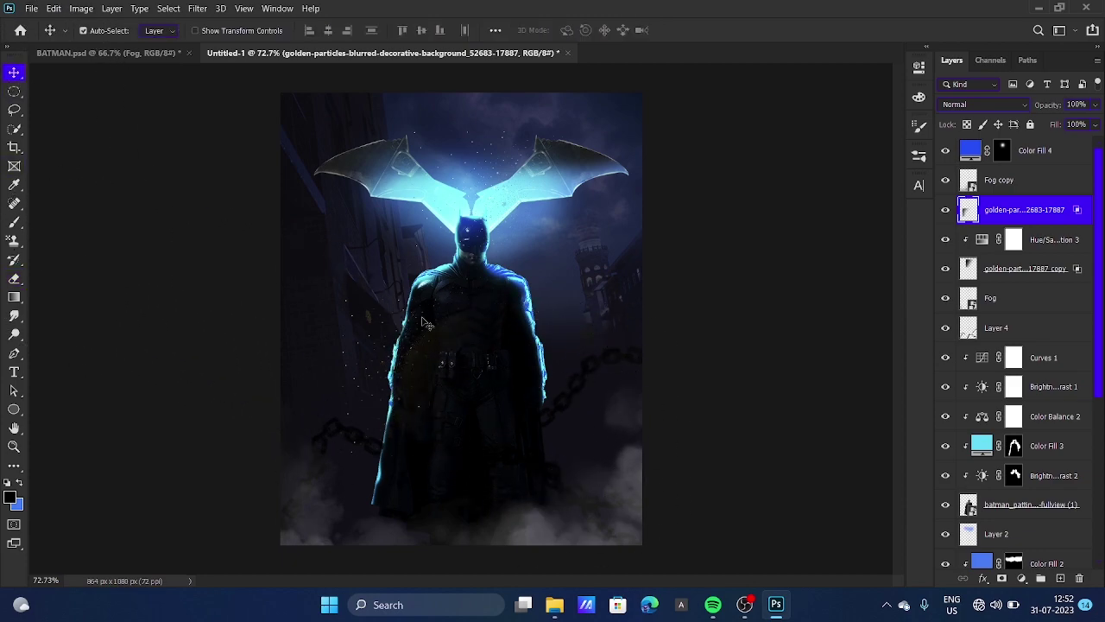
Step: Scale the particles to 183.5%, rotate them about 43°, and place them over the lower body
key("ctrl+t")
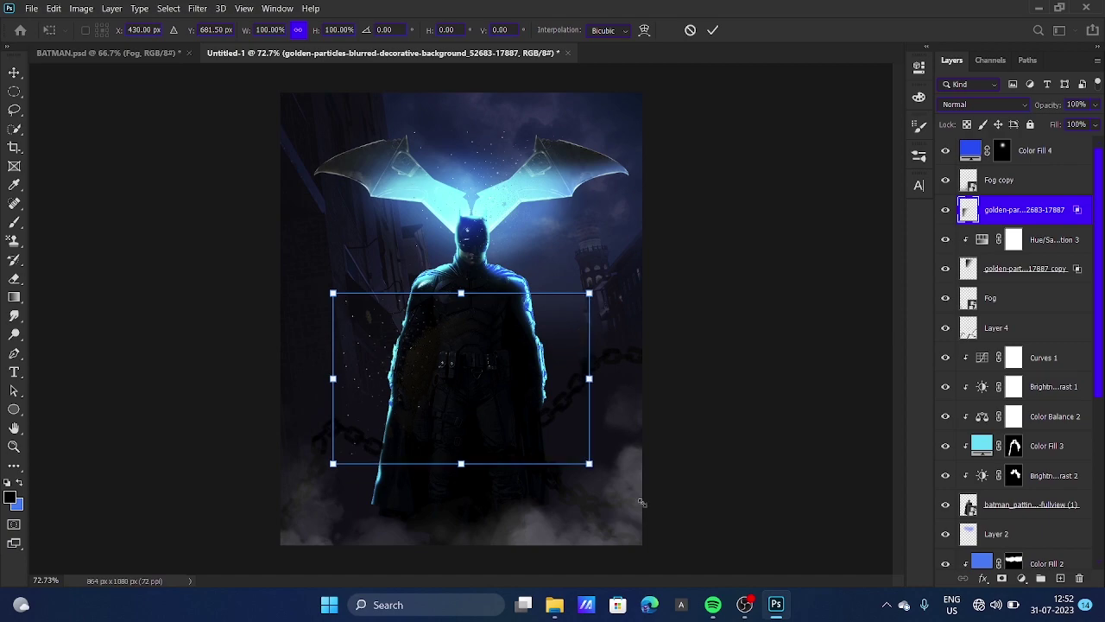
left_click_drag(588, 463, 800, 605)
left_click_drag(506, 396, 596, 497)
left_click_drag(434, 353, 592, 296)
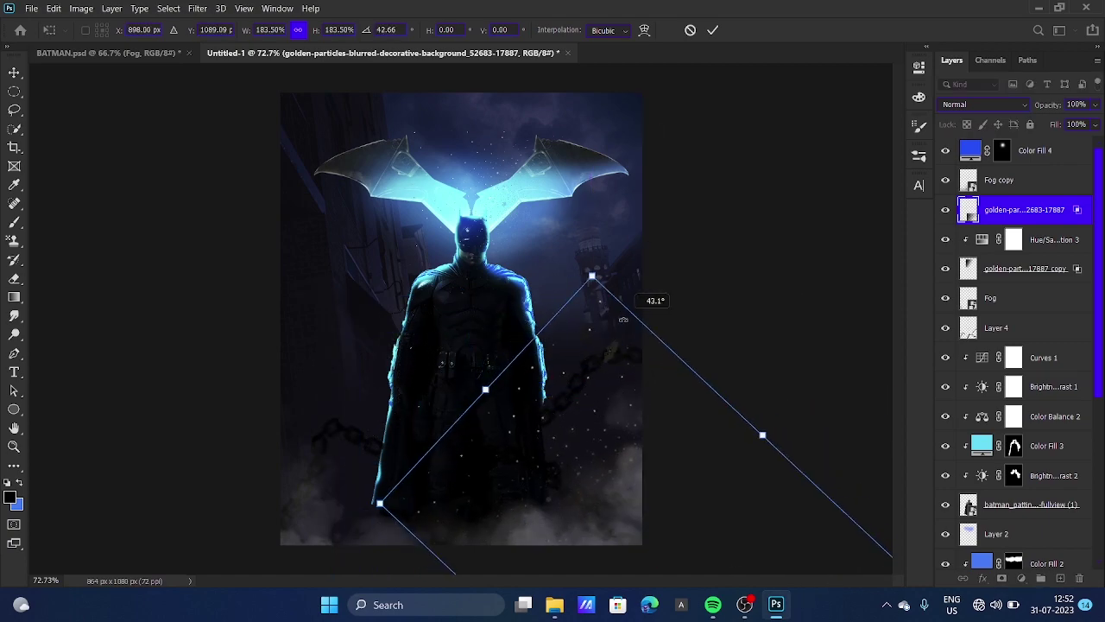
left_click_drag(601, 412, 493, 506)
key("Return")
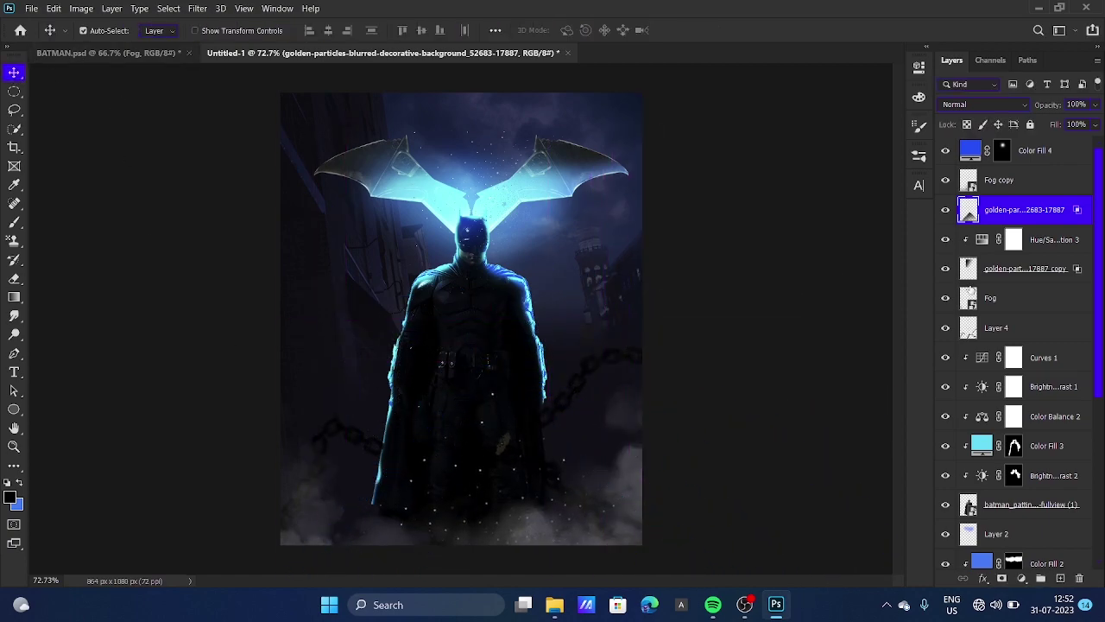
Step: Duplicate Hue/Saturation 3, place the copy above the second particles layer, and clip it
right_click(1071, 249)
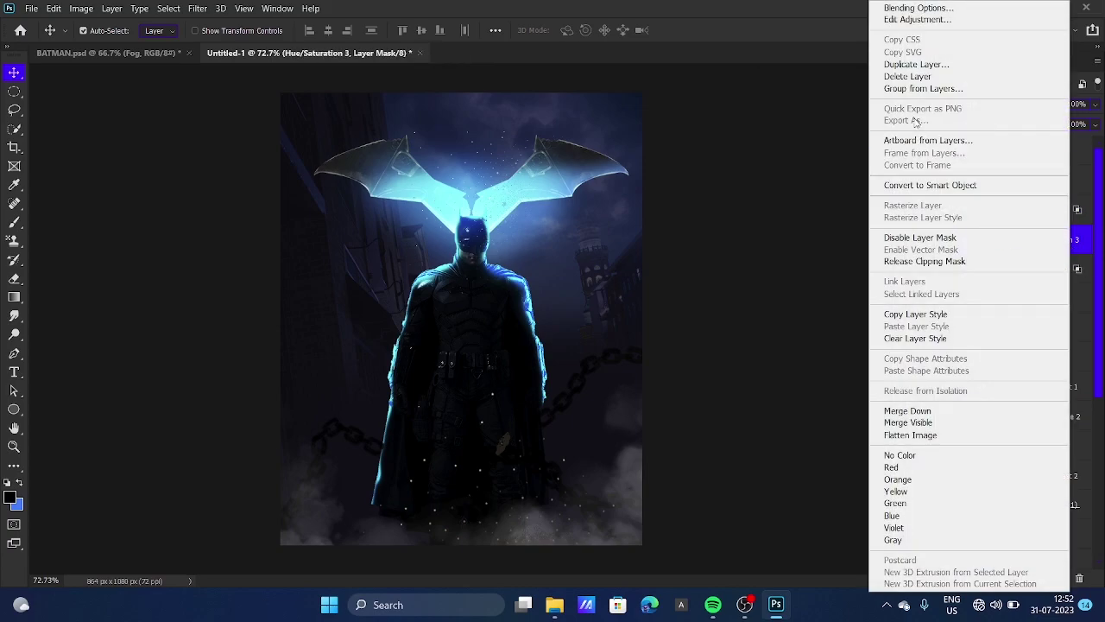
left_click(922, 71)
left_click(673, 159)
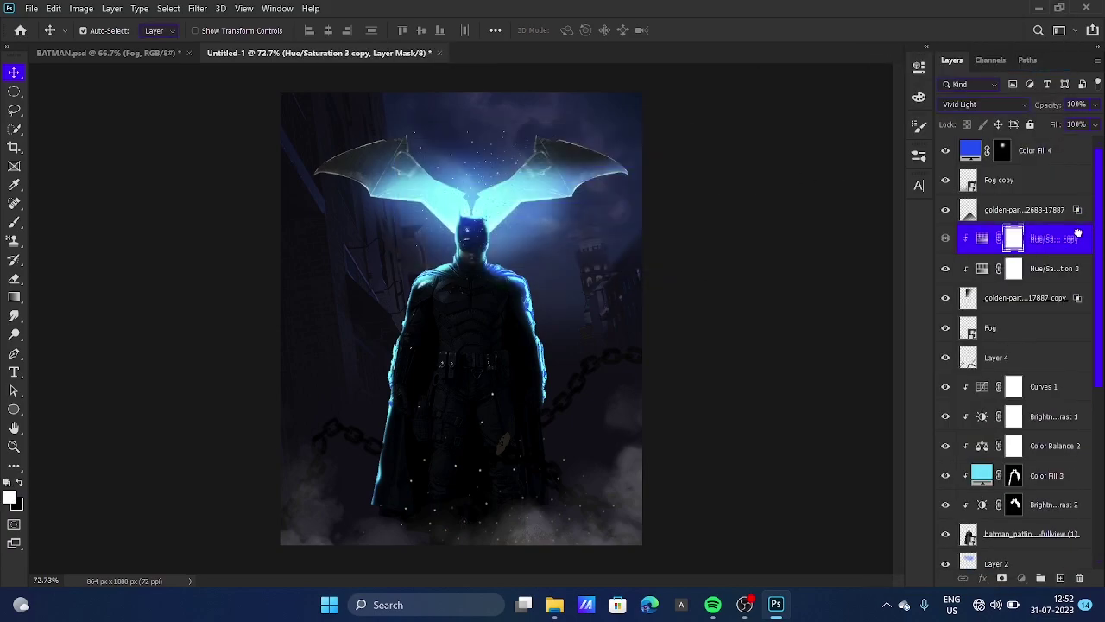
left_click_drag(1079, 239, 1079, 202)
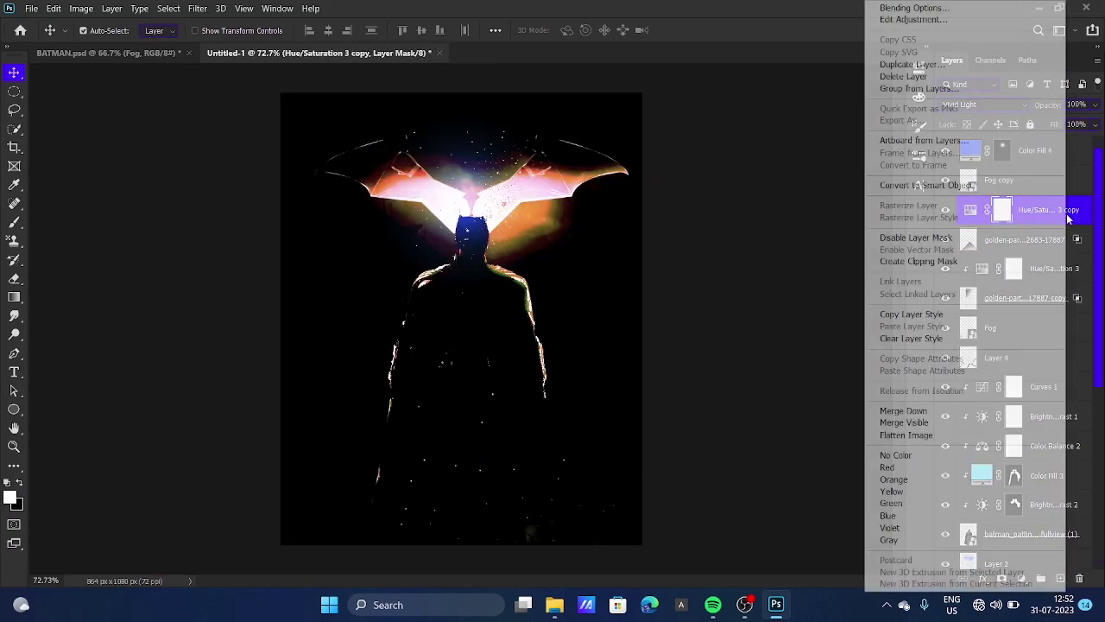
right_click(1069, 218)
left_click(929, 262)
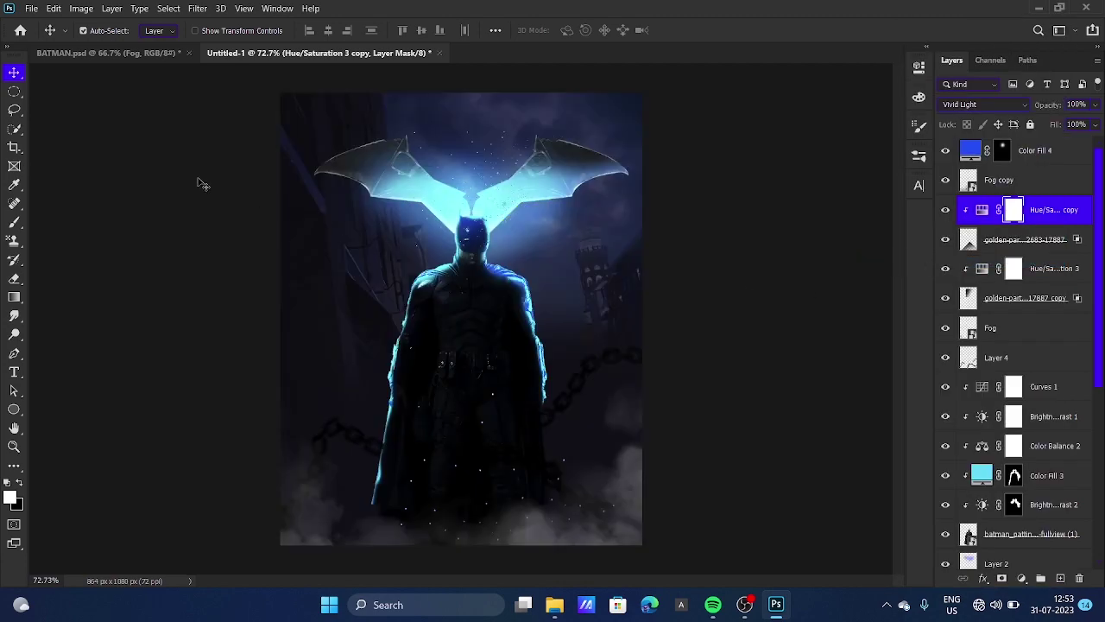
Step: Show Layer 9's bat symbol in BATMAN.psd, then stamp all visible layers into Layer 5 atop Untitled-1
left_click(148, 53)
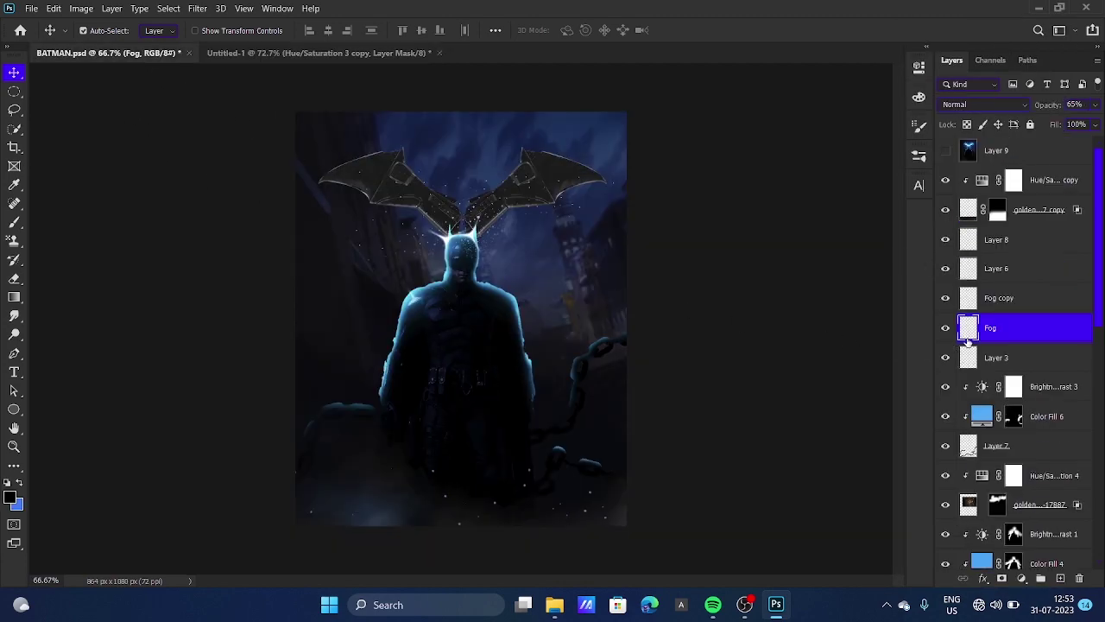
left_click(944, 151)
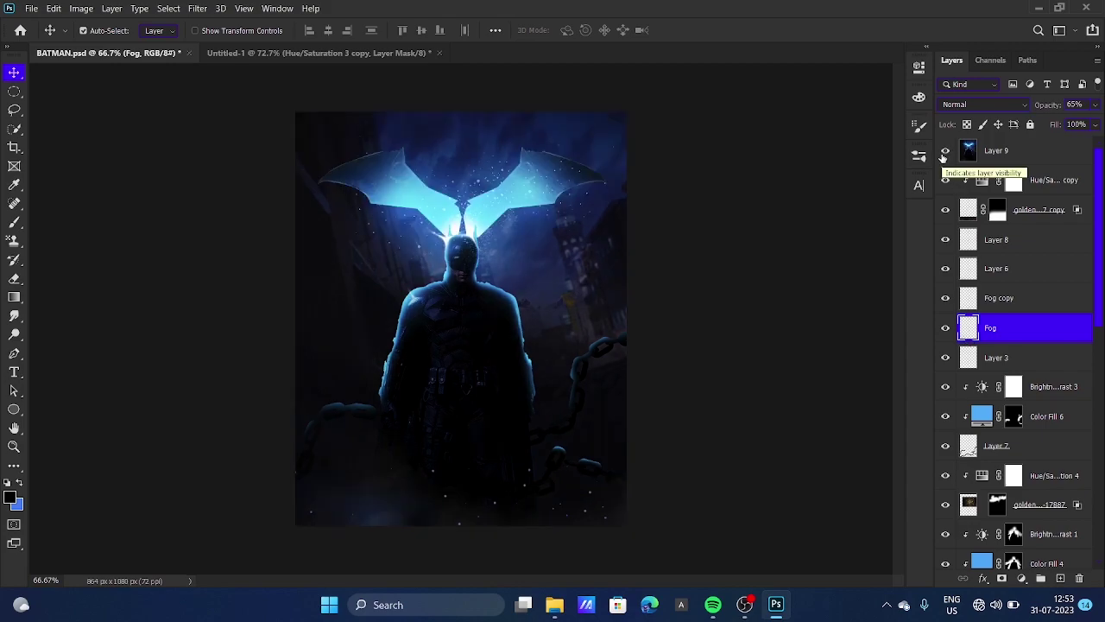
left_click(254, 53)
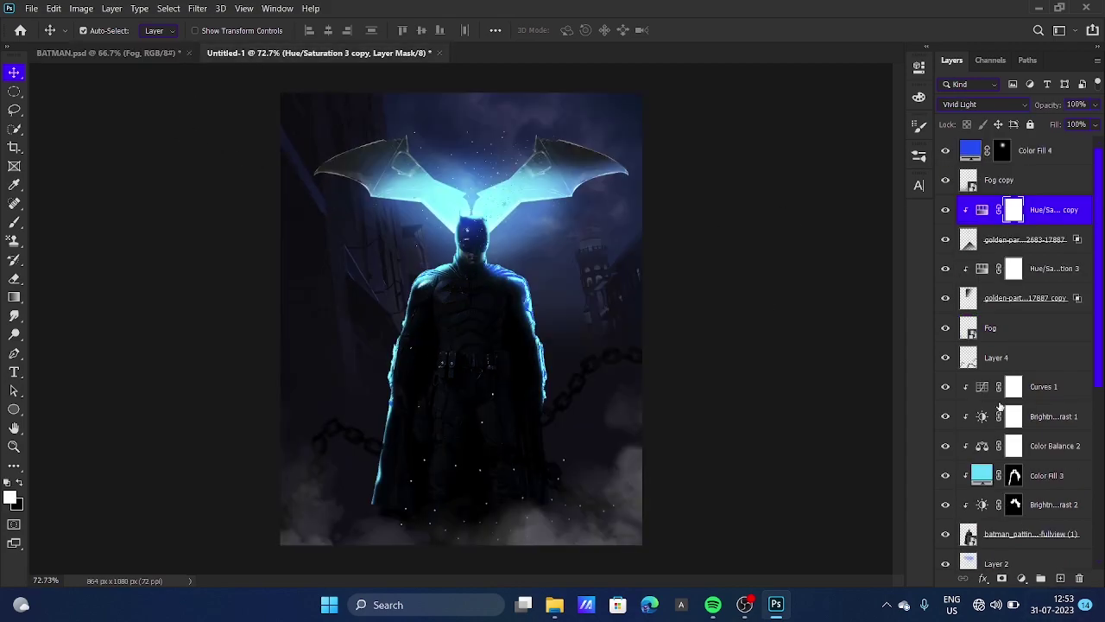
left_click(1067, 160)
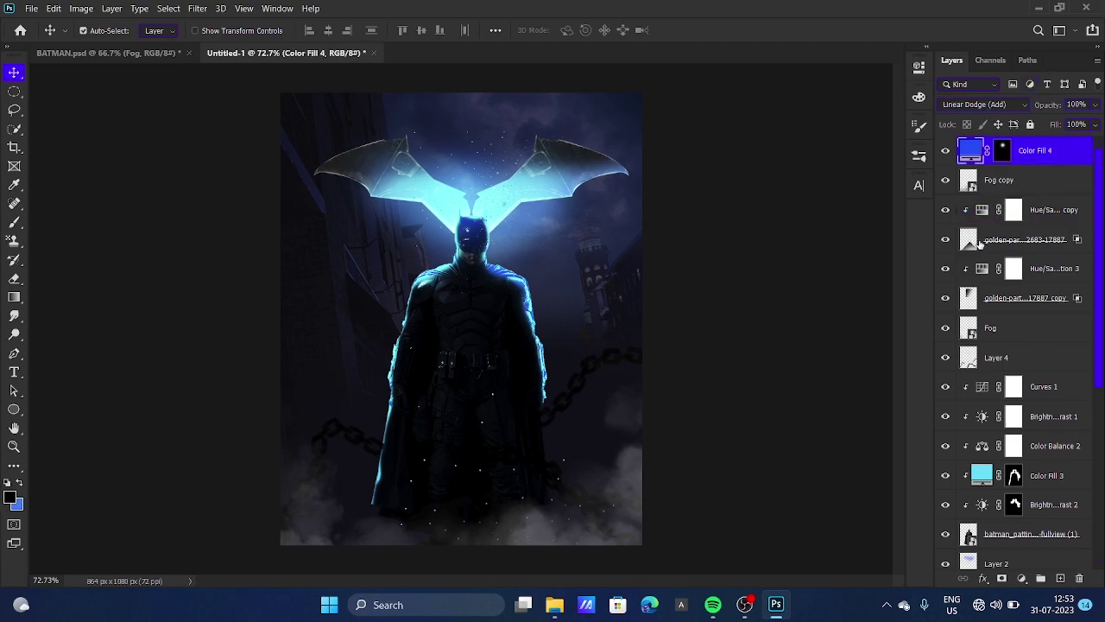
key("ctrl+alt+shift+e")
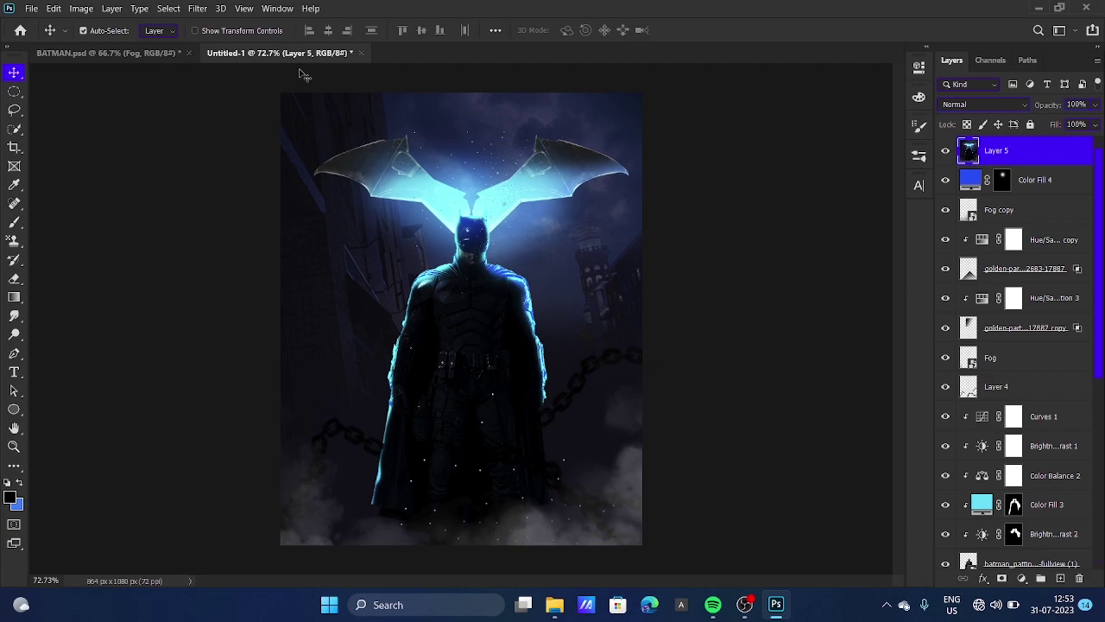
Step: Apply the Camera Raw Filter to Layer 5 with Temperature -8 and Tint +8
left_click(197, 8)
left_click(229, 89)
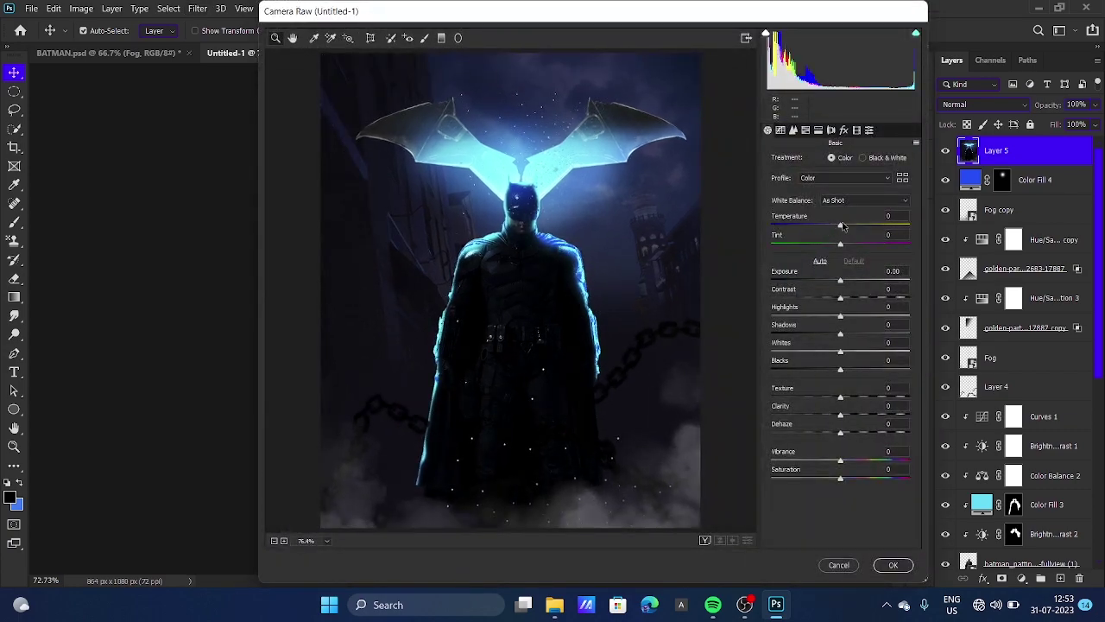
mouse_move(844, 227)
left_mouse_down()
mouse_move(835, 224)
mouse_move(846, 248)
left_mouse_up()
Step: Review Camera Raw's Detail, Tone Curve, HSL, Split Toning, Effects, Calibration and Presets panels
left_click(793, 129)
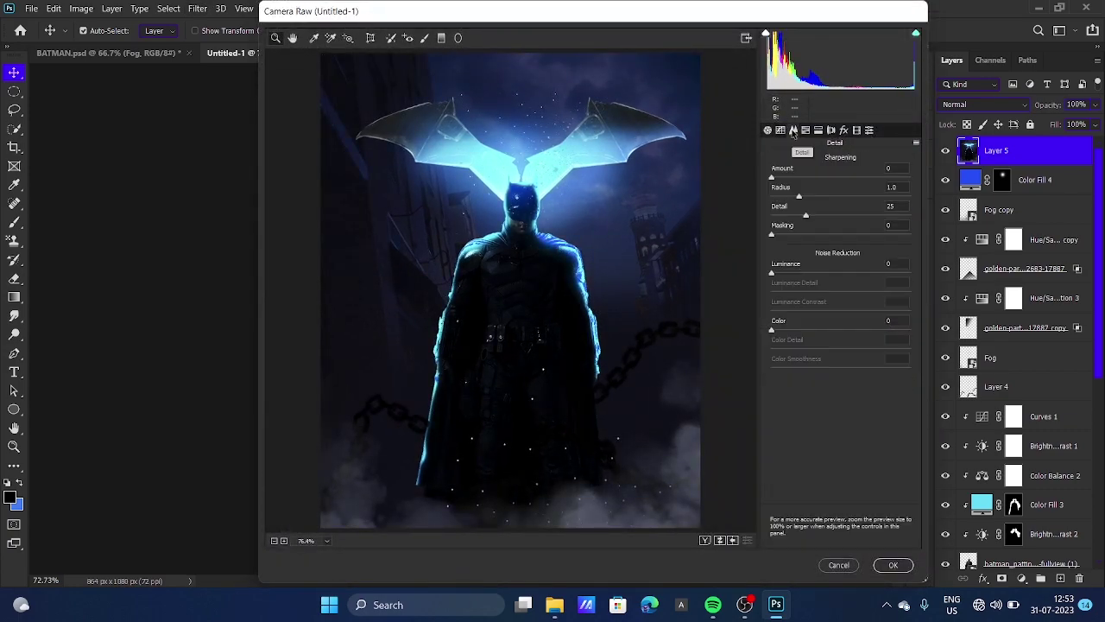
left_click(781, 129)
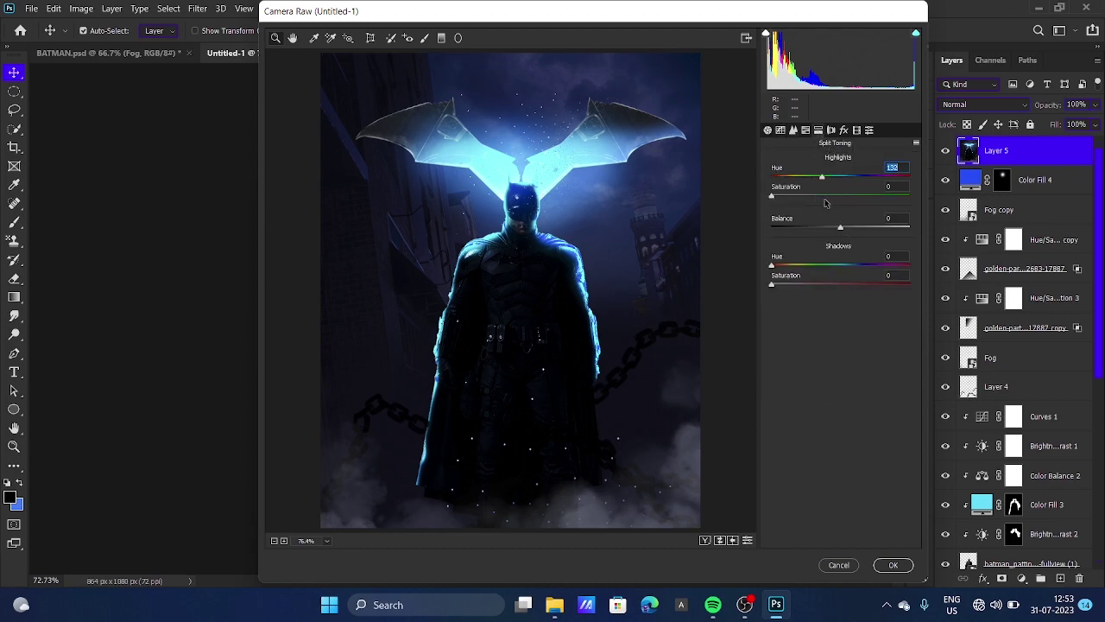
left_click(806, 129)
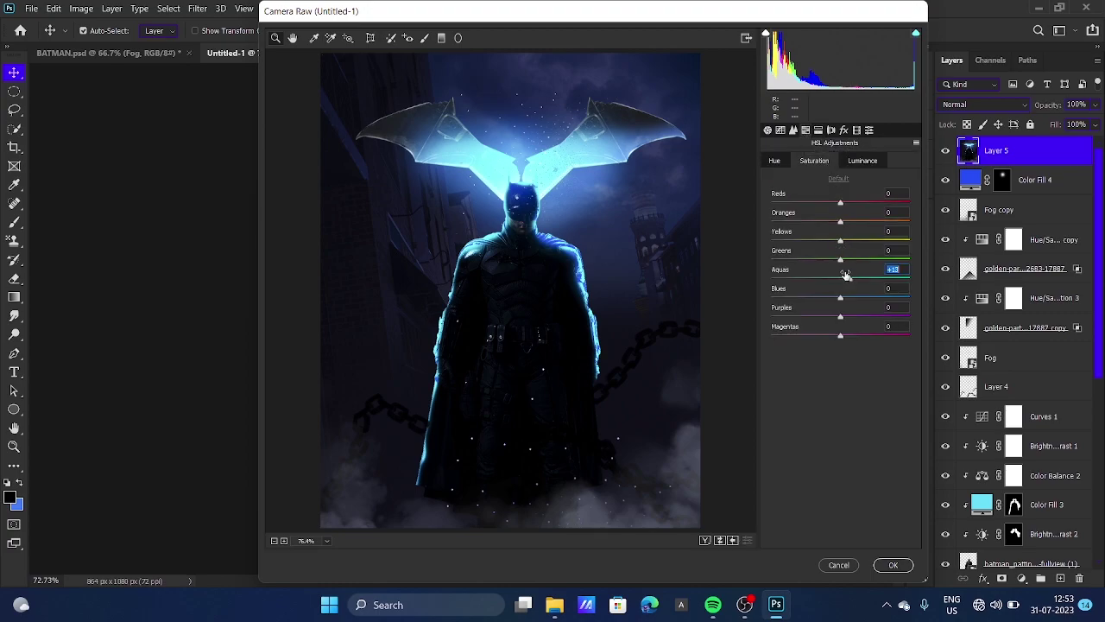
left_click(818, 131)
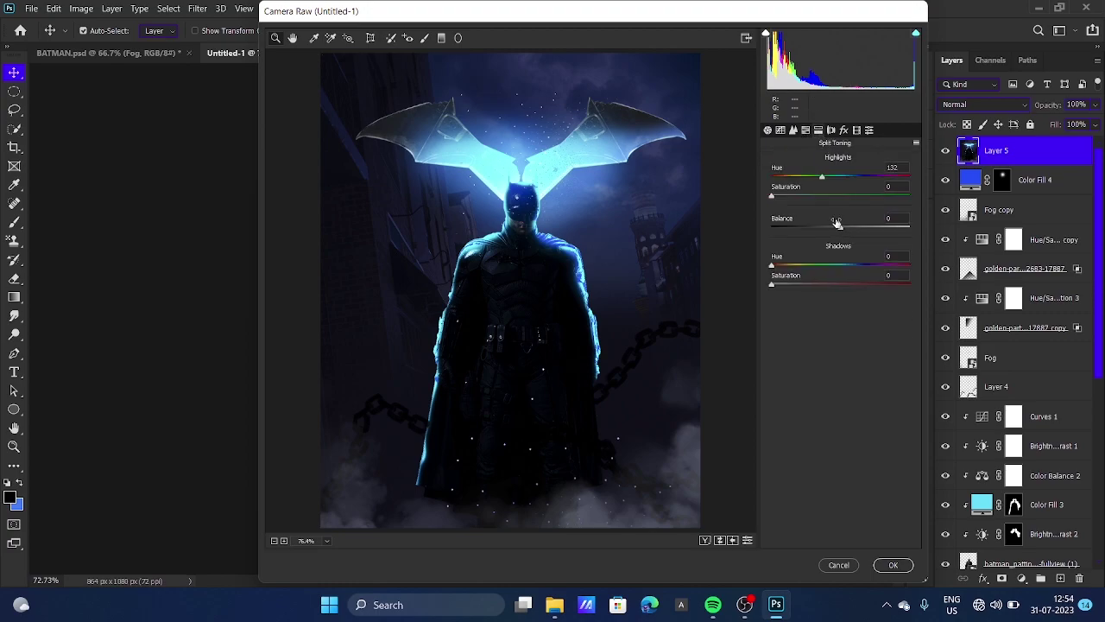
left_click(845, 130)
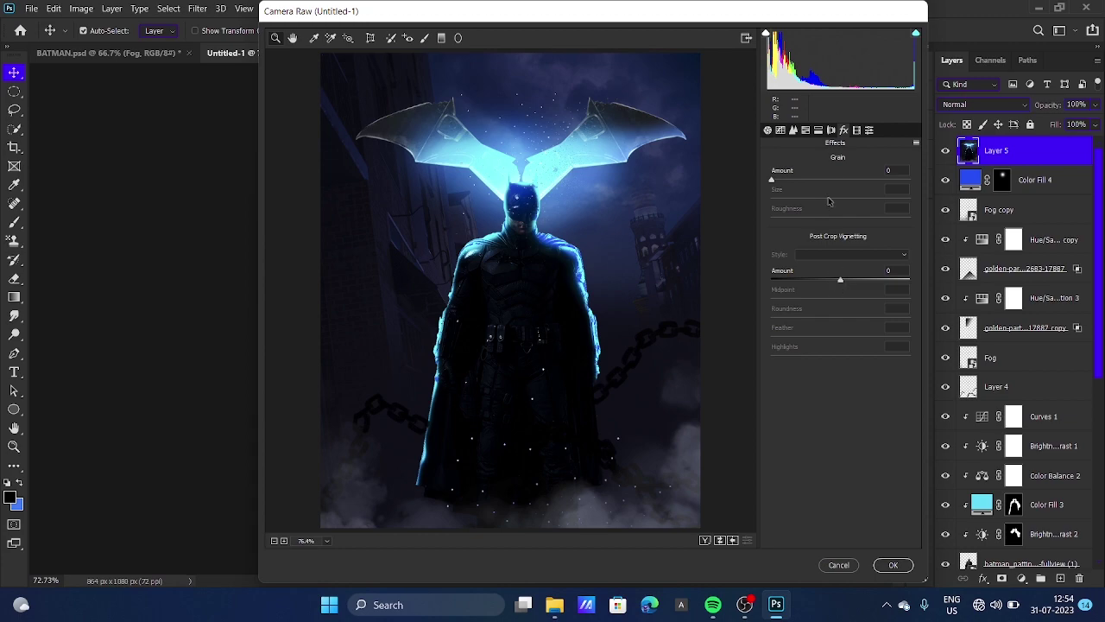
left_click(820, 131)
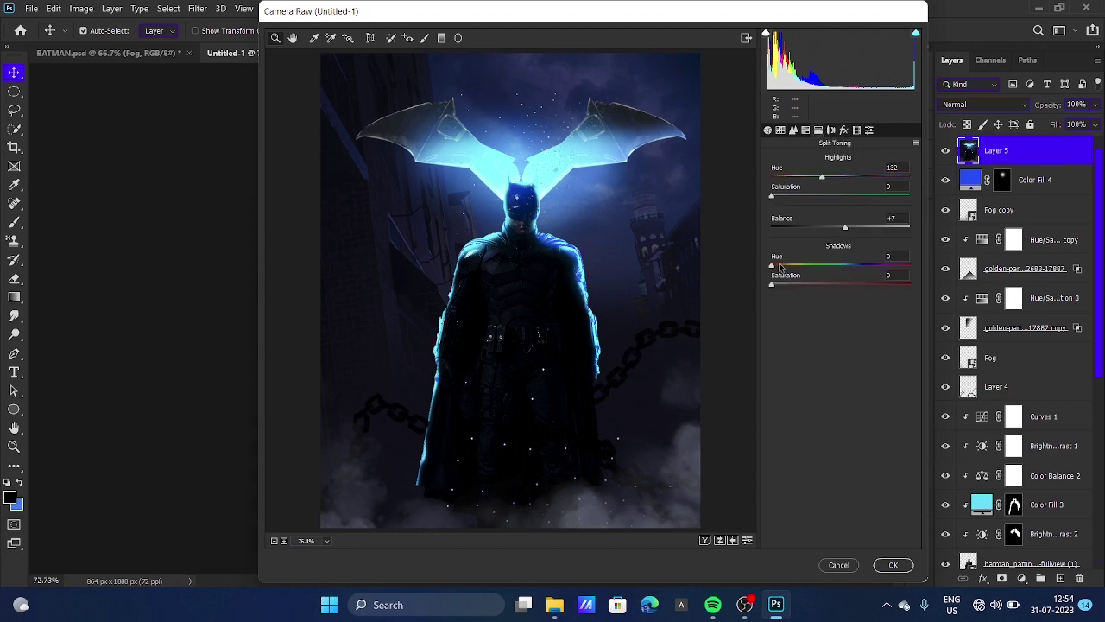
left_click(857, 131)
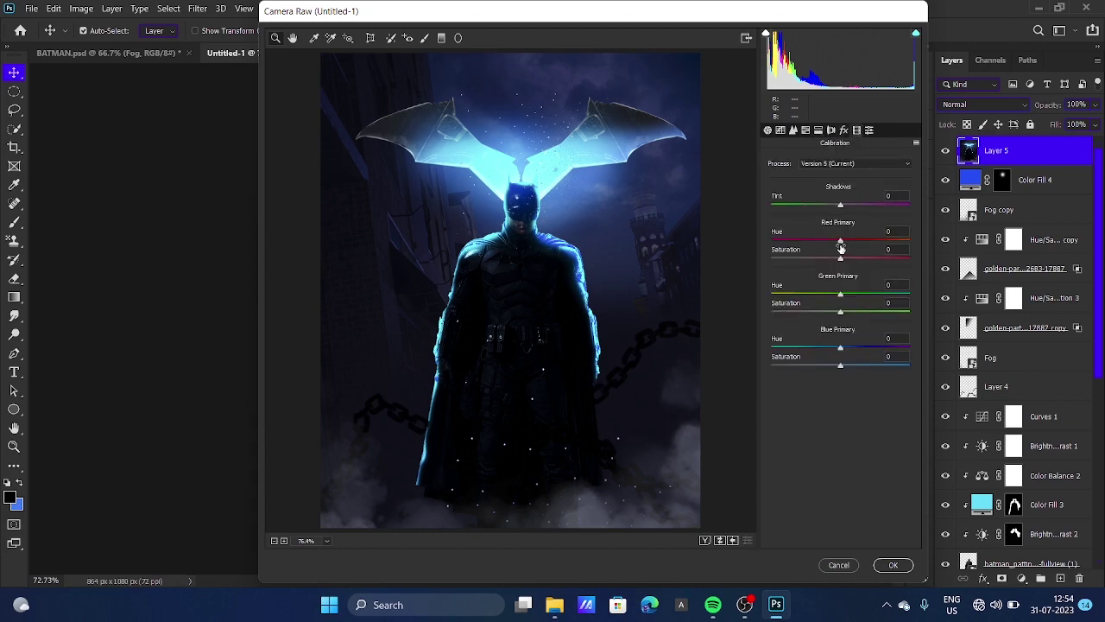
left_click(870, 131)
left_click(794, 130)
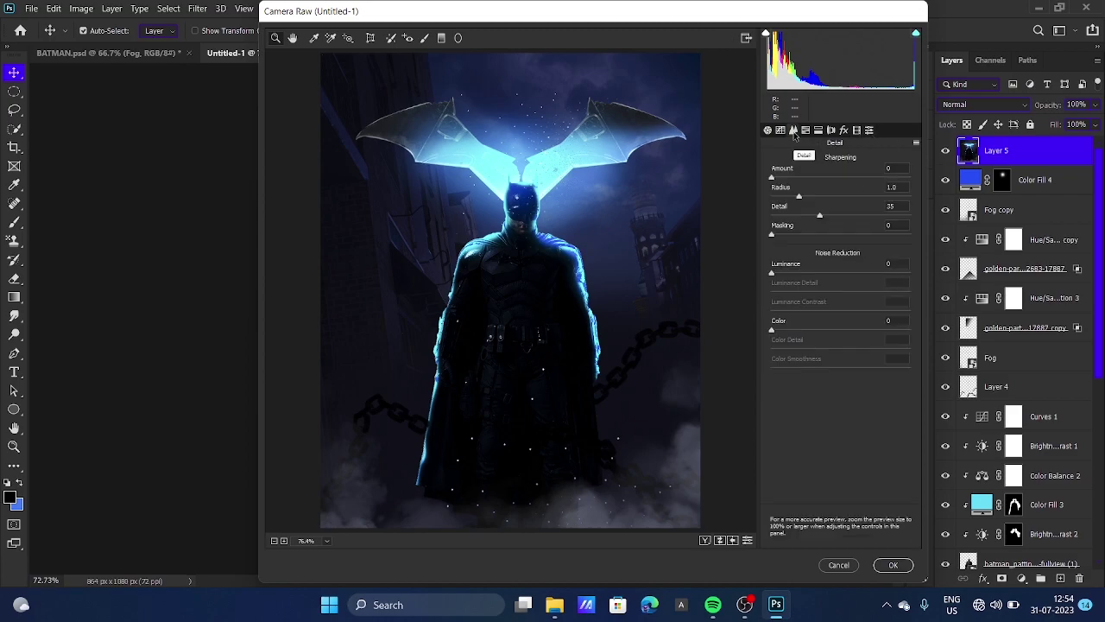
left_click(781, 130)
left_click(807, 130)
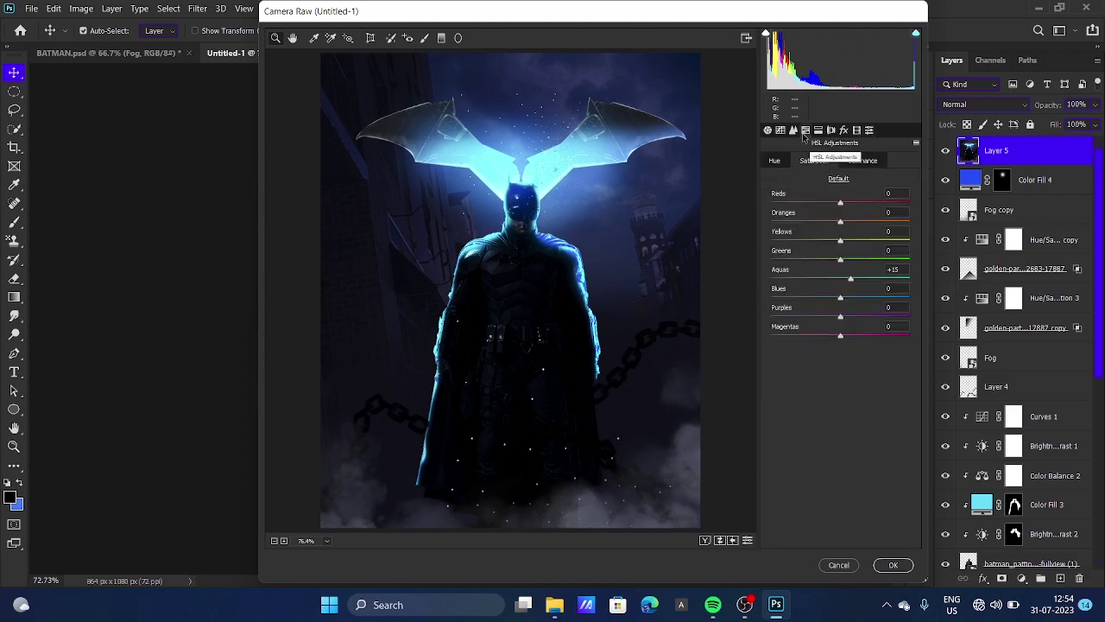